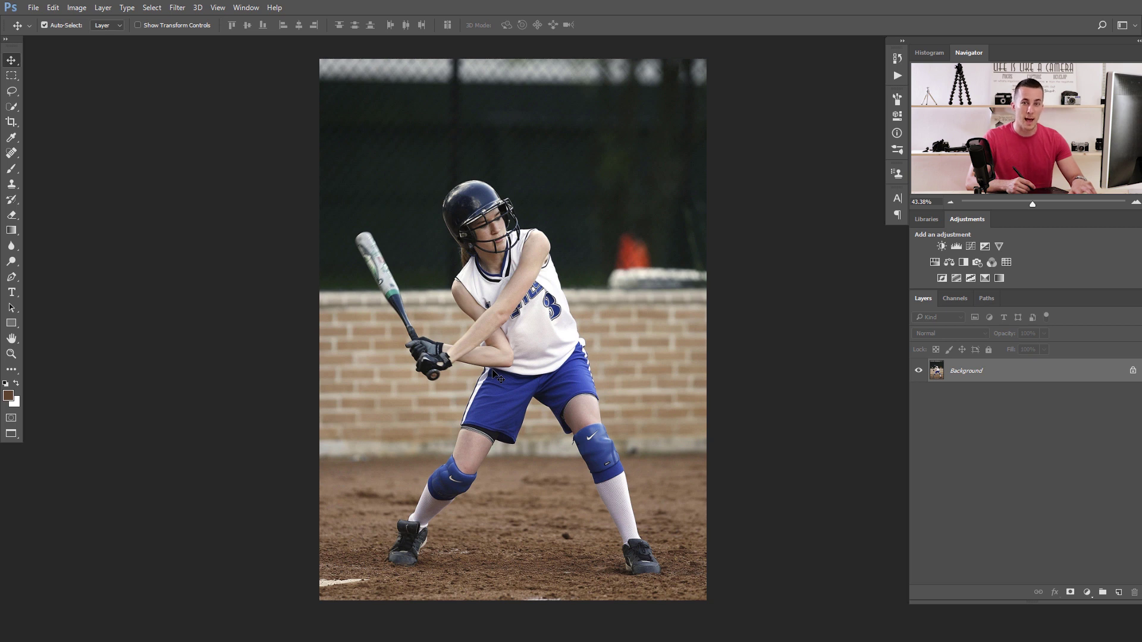
- Create a white 4000 × 4000 px document at 300 ppi and fit it on screen
key(ctrl+n)
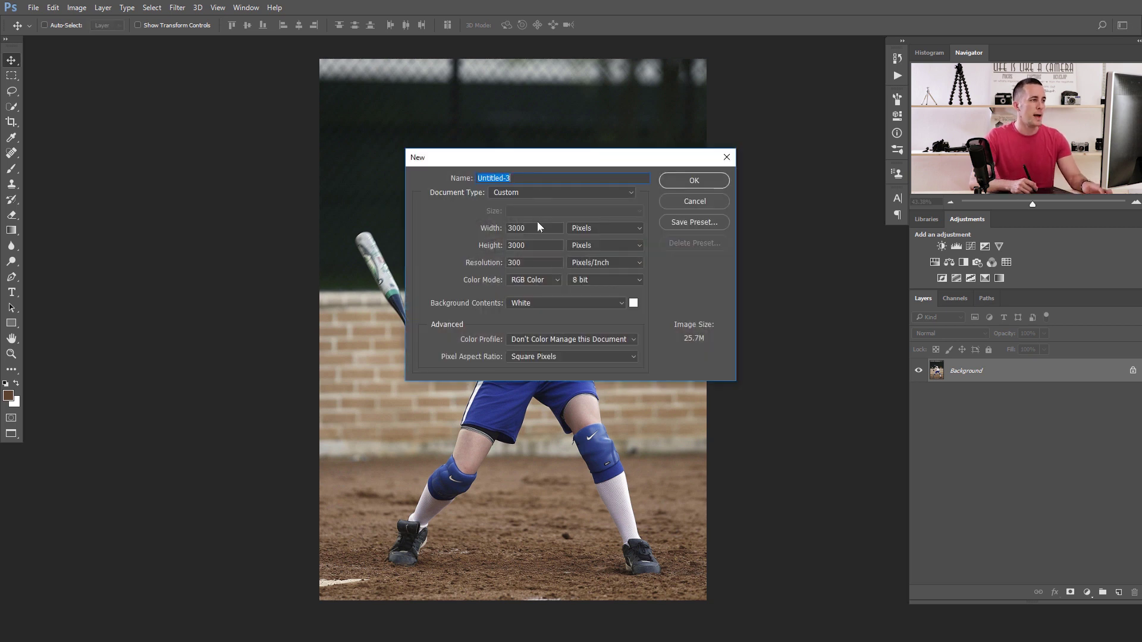
double_click(513, 229)
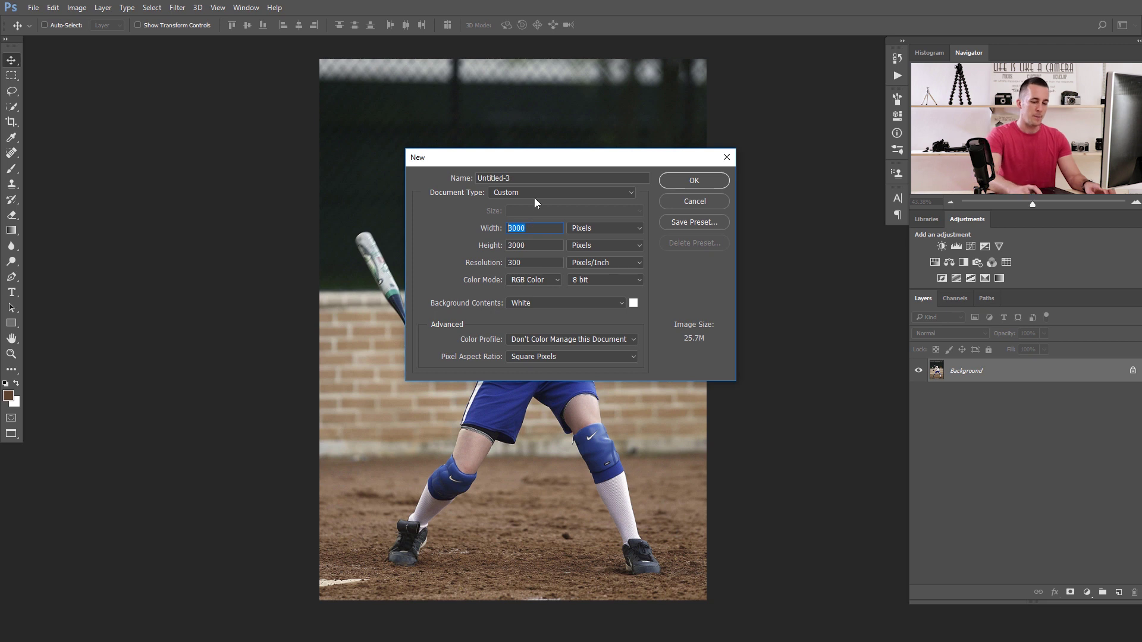
text(4000)
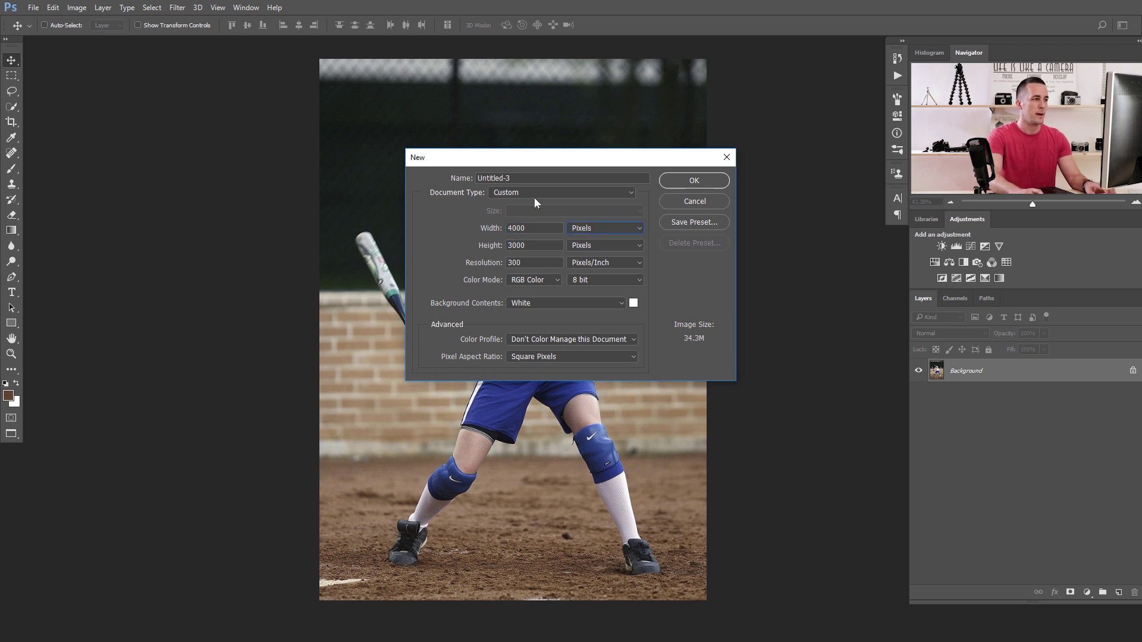
key(Tab)
text(4000)
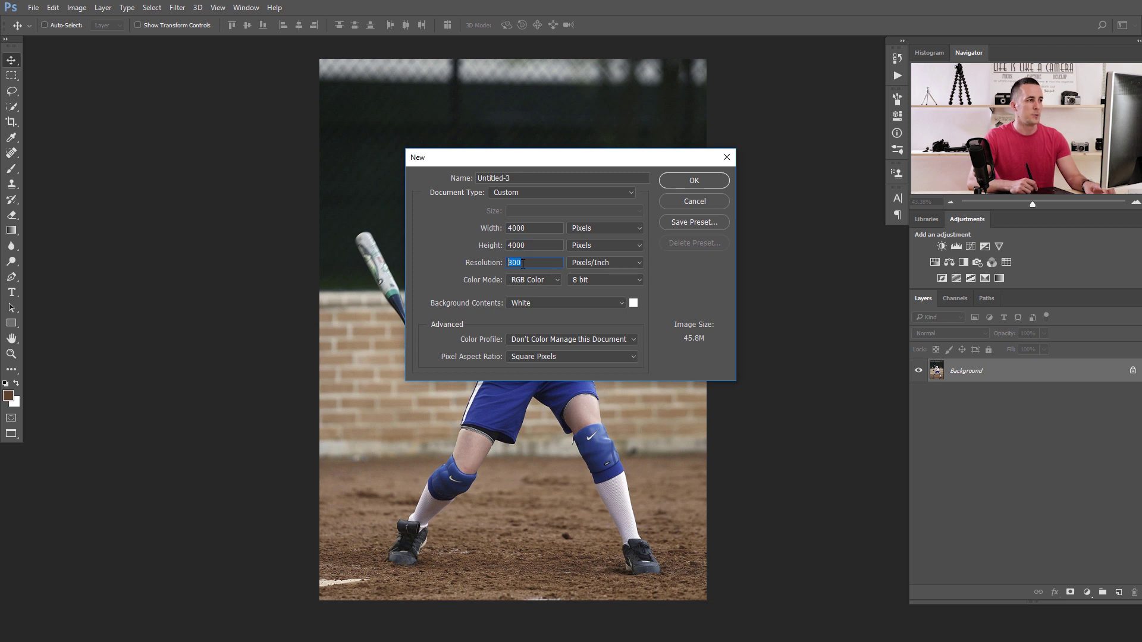
click(690, 181)
key(ctrl+0)
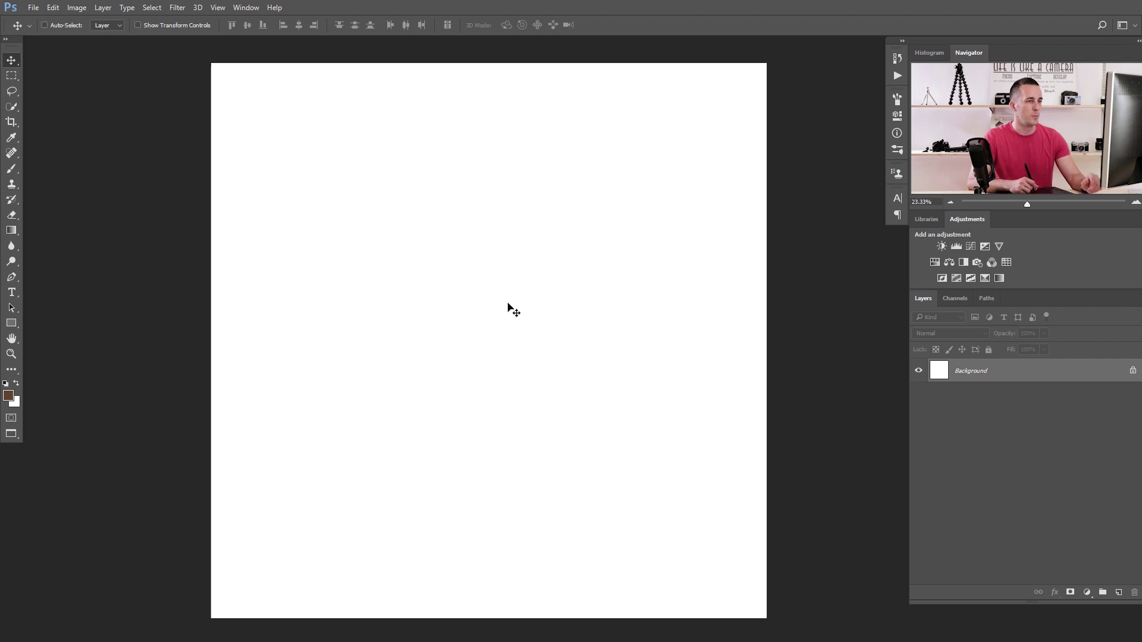
- Lasso the first irregular chunks at the upper left, top, left side and bottom
click(11, 91)
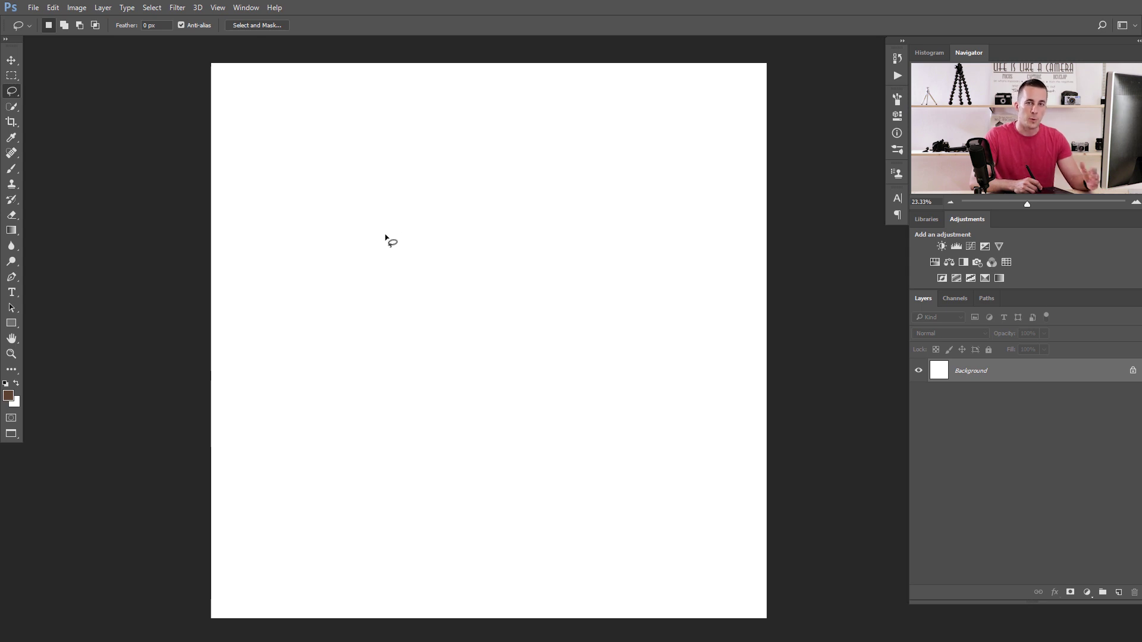
mouse_move(349, 194)
mouse_down()
mouse_move(344, 214)
mouse_move(371, 219)
mouse_move(387, 181)
mouse_move(400, 187)
mouse_up()
click(384, 203)
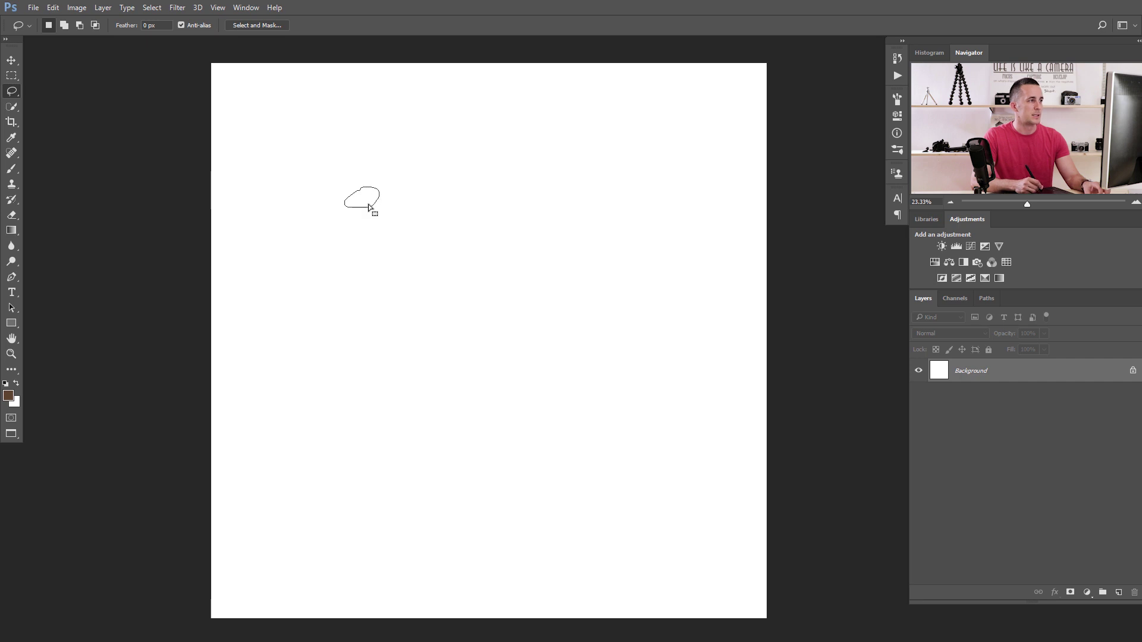
drag(368, 207, 370, 206)
key(shift)
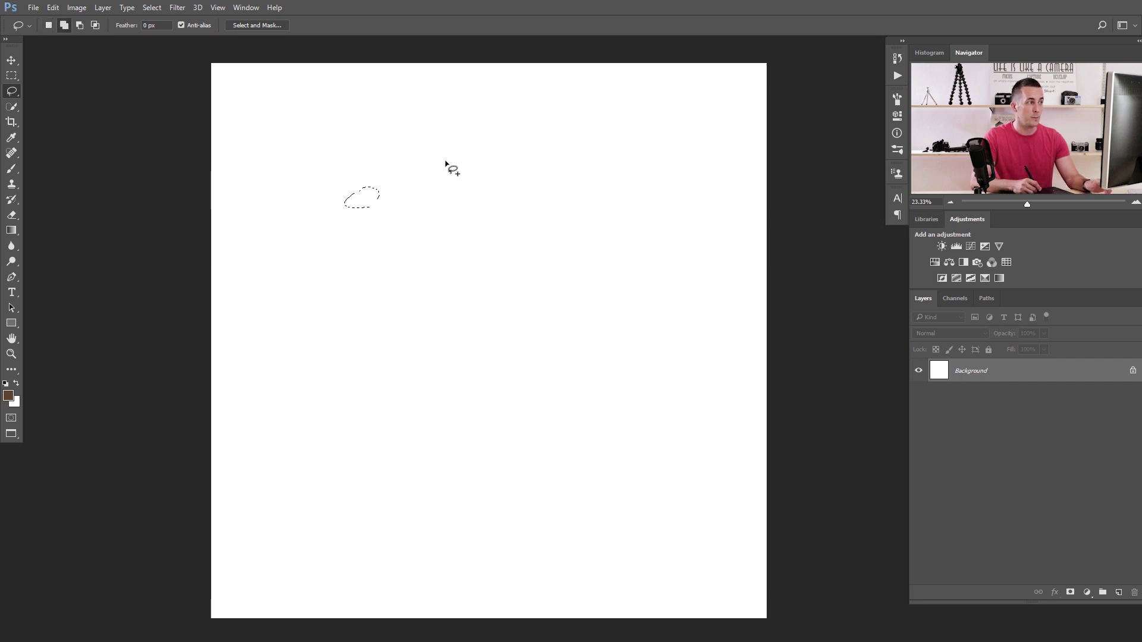
mouse_move(436, 161)
mouse_down()
mouse_move(432, 181)
mouse_move(452, 167)
mouse_up()
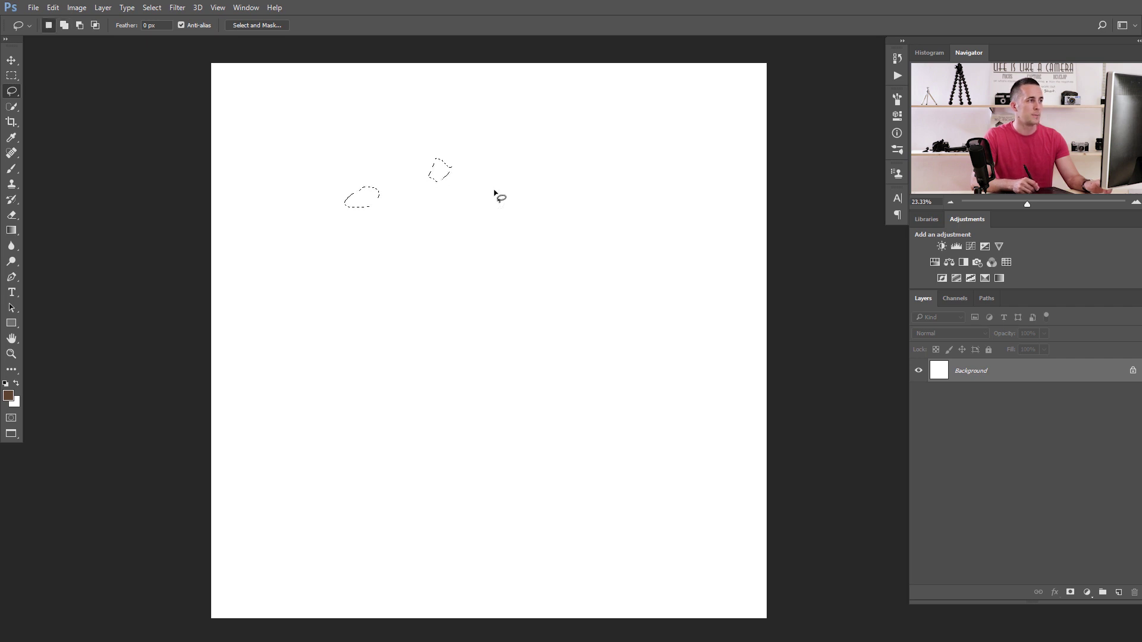
mouse_move(295, 300)
mouse_down()
mouse_move(298, 323)
mouse_move(297, 296)
mouse_up()
mouse_move(341, 456)
mouse_down()
mouse_move(331, 466)
mouse_move(351, 452)
mouse_up()
mouse_move(452, 504)
mouse_down()
mouse_move(451, 524)
mouse_move(459, 507)
mouse_up()
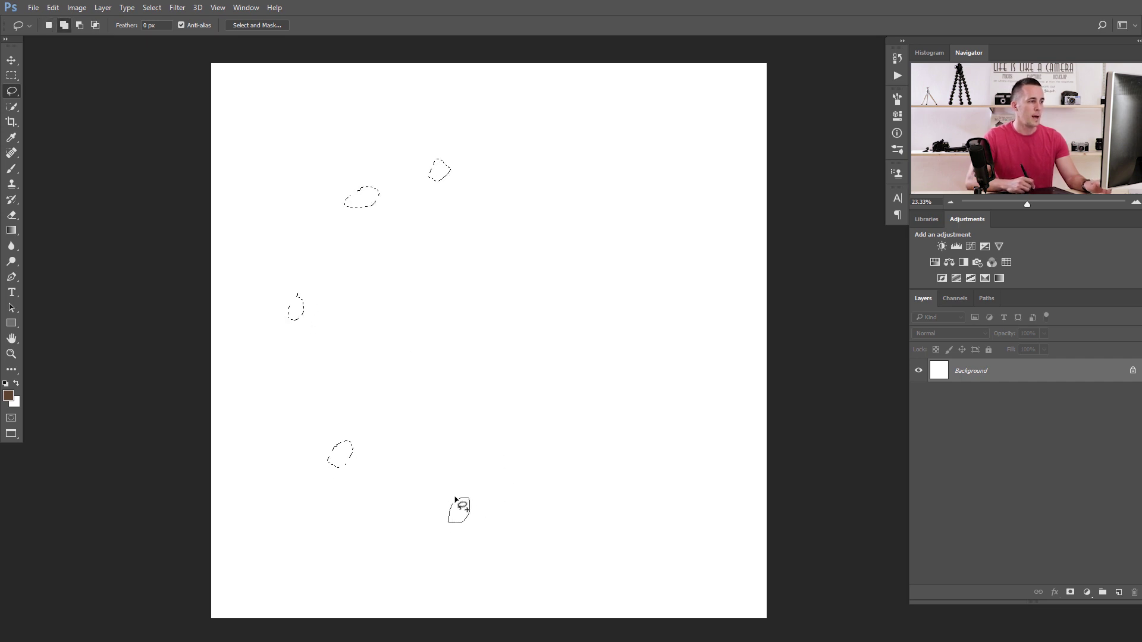
mouse_move(593, 415)
mouse_down()
mouse_move(571, 442)
mouse_move(614, 425)
mouse_move(601, 401)
mouse_up()
key(ctrl+z)
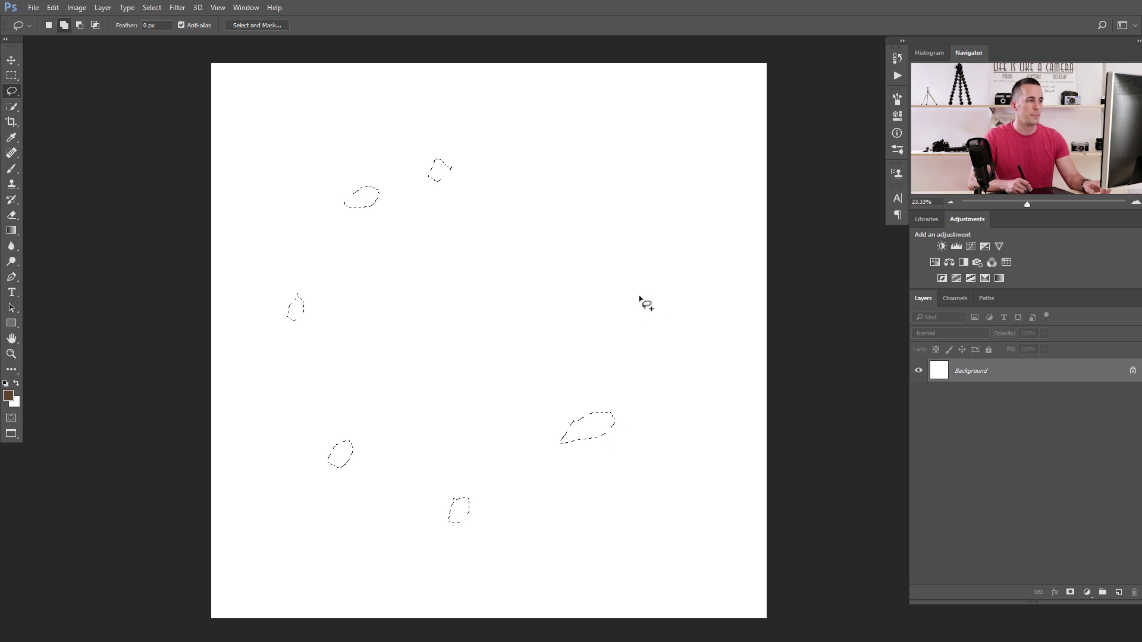
- Add more chunks and tiny chips across the right side, middle, top and bottom
mouse_move(641, 296)
mouse_down()
mouse_move(658, 303)
mouse_move(646, 294)
mouse_up()
mouse_move(620, 206)
mouse_down()
mouse_move(609, 228)
mouse_move(632, 197)
mouse_up()
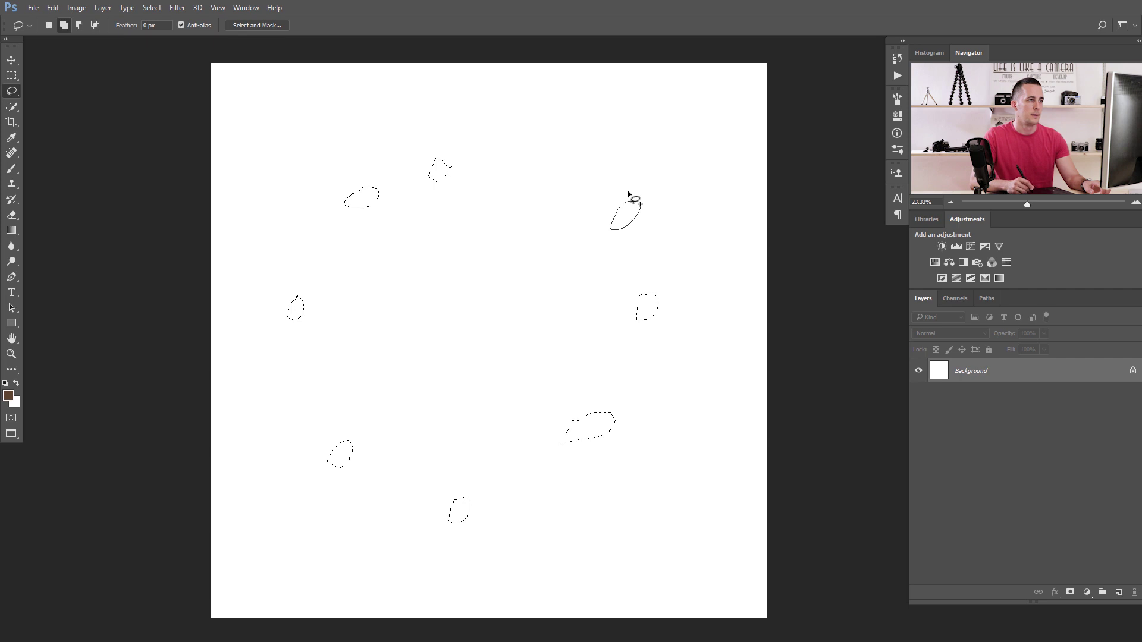
drag(498, 254, 509, 247)
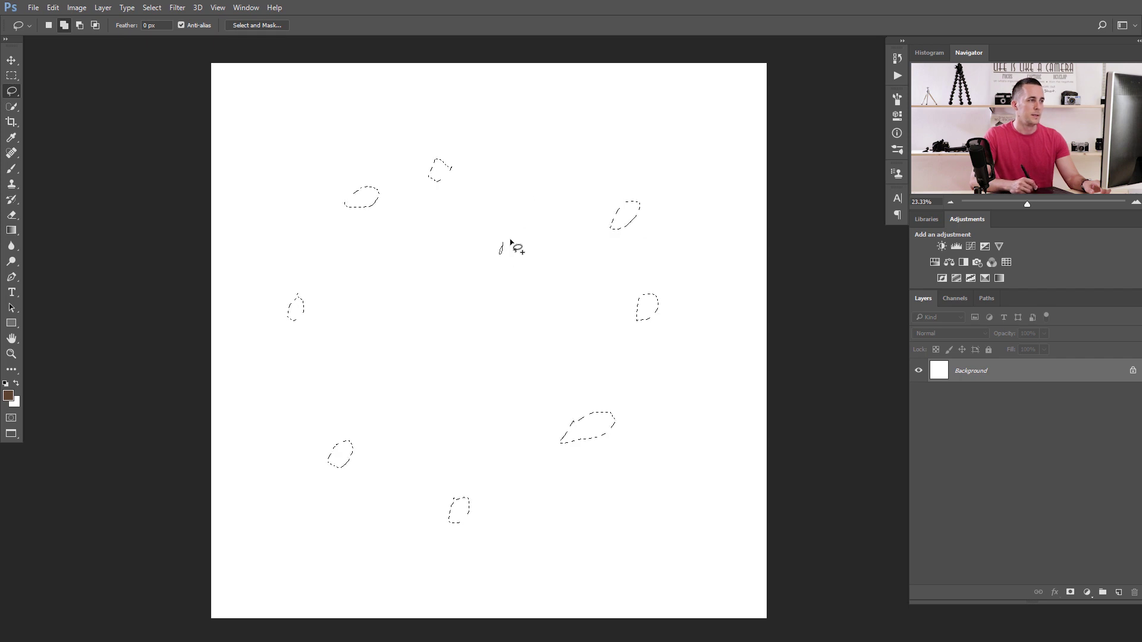
drag(402, 389, 404, 393)
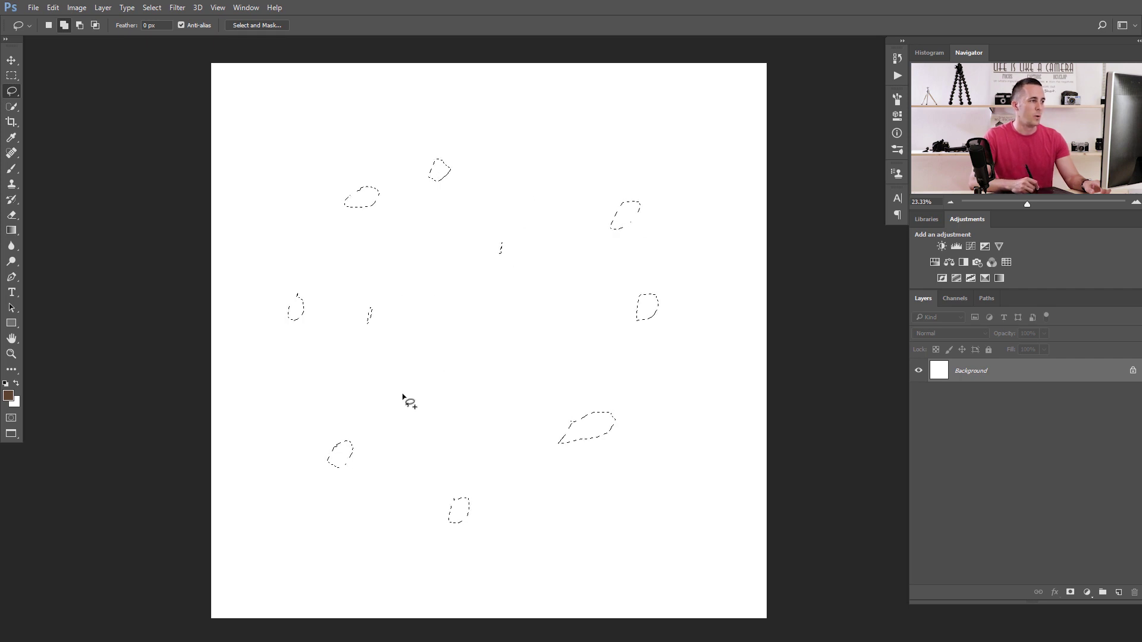
drag(511, 392, 514, 384)
drag(580, 327, 583, 324)
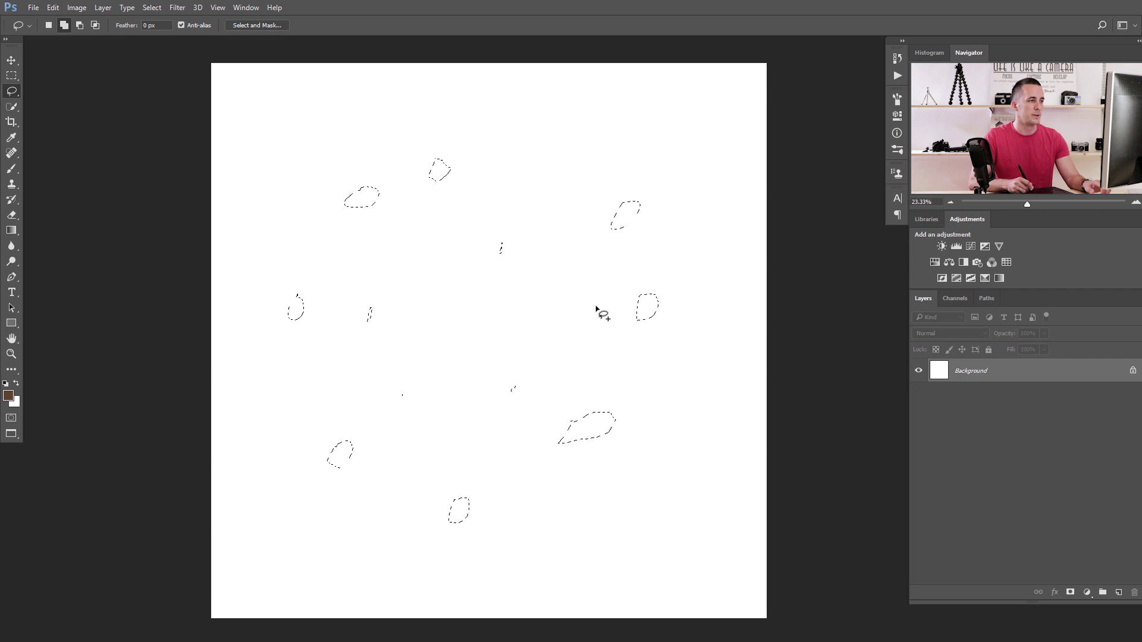
drag(473, 357, 473, 353)
mouse_move(555, 143)
mouse_down()
mouse_move(556, 160)
mouse_move(538, 153)
mouse_up()
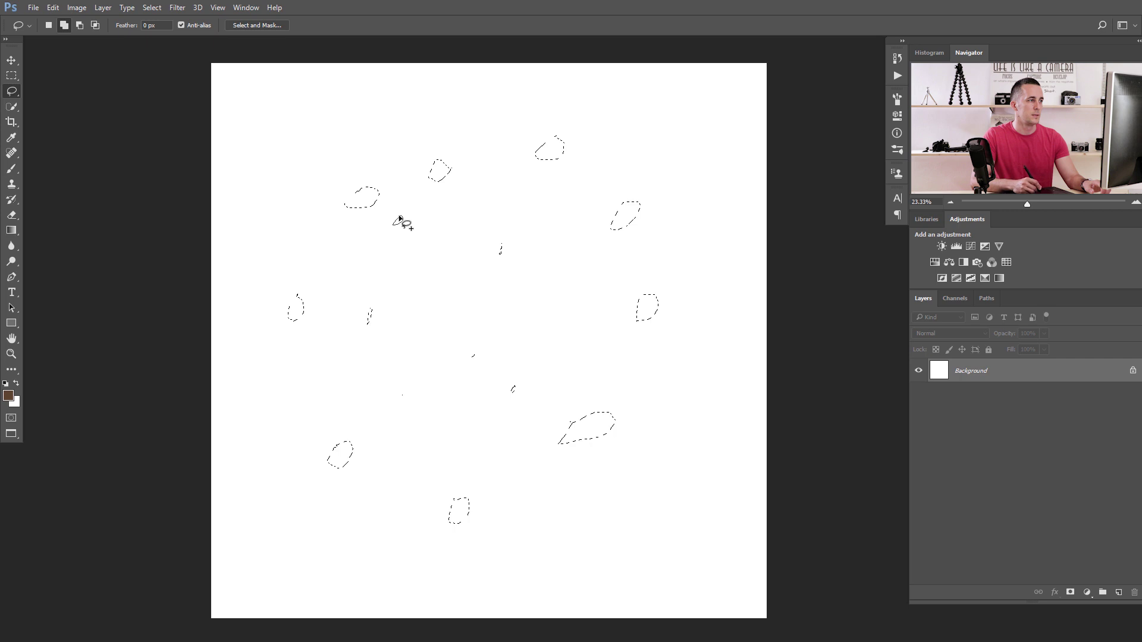
drag(399, 218, 395, 223)
drag(294, 226, 288, 231)
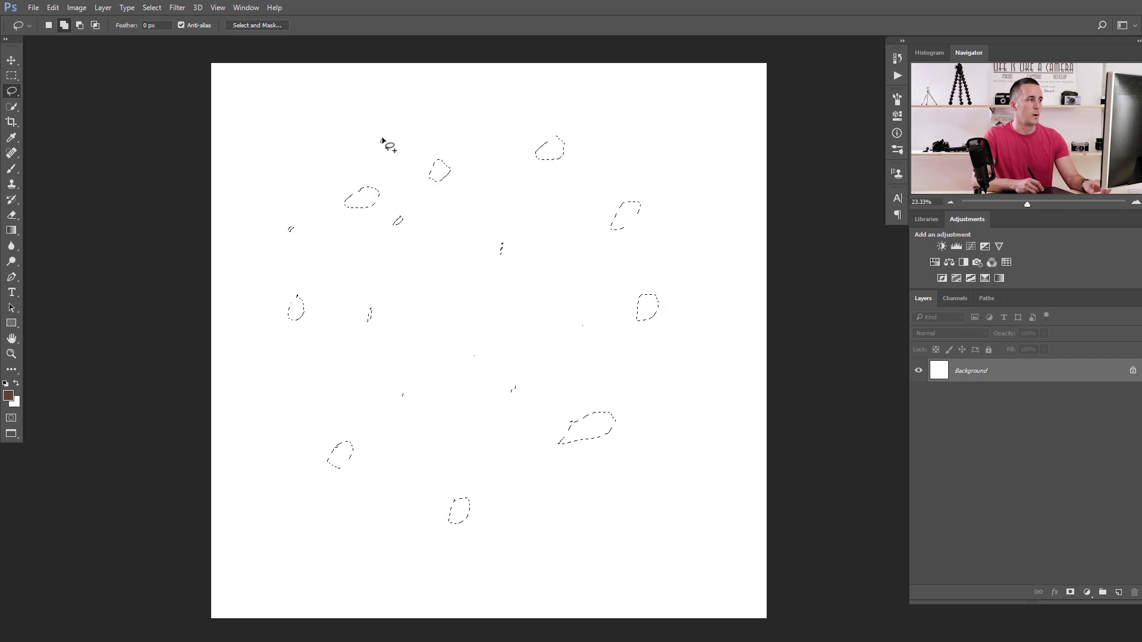
drag(285, 393, 283, 394)
drag(382, 504, 385, 509)
mouse_move(535, 515)
mouse_down()
mouse_move(584, 524)
mouse_move(556, 503)
mouse_up()
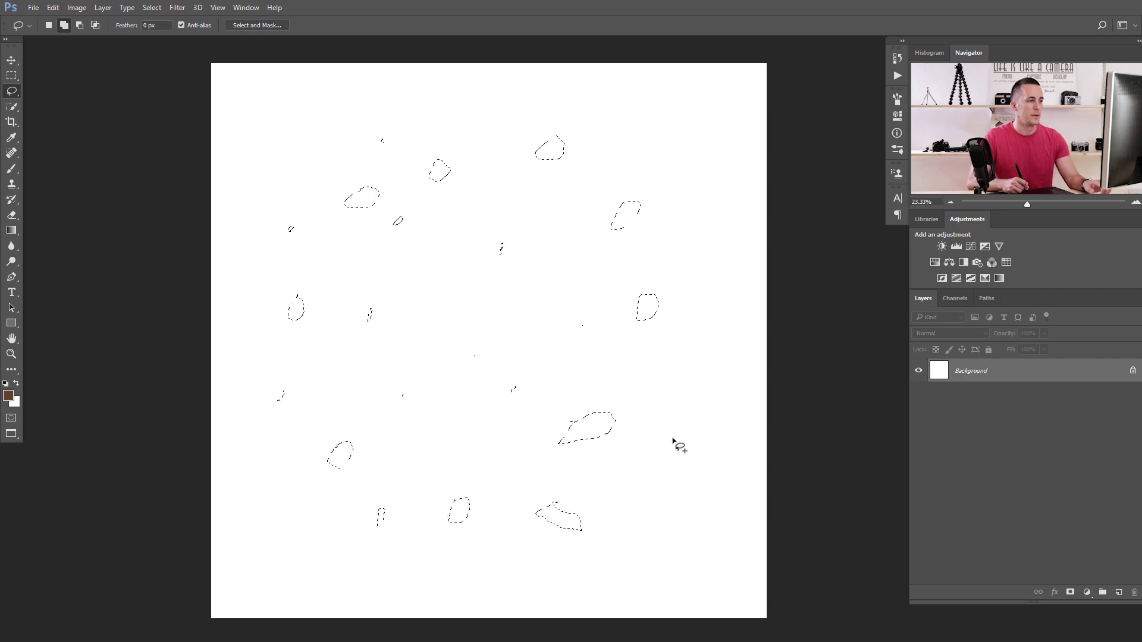
drag(664, 389, 664, 392)
drag(561, 340, 557, 343)
click(581, 325)
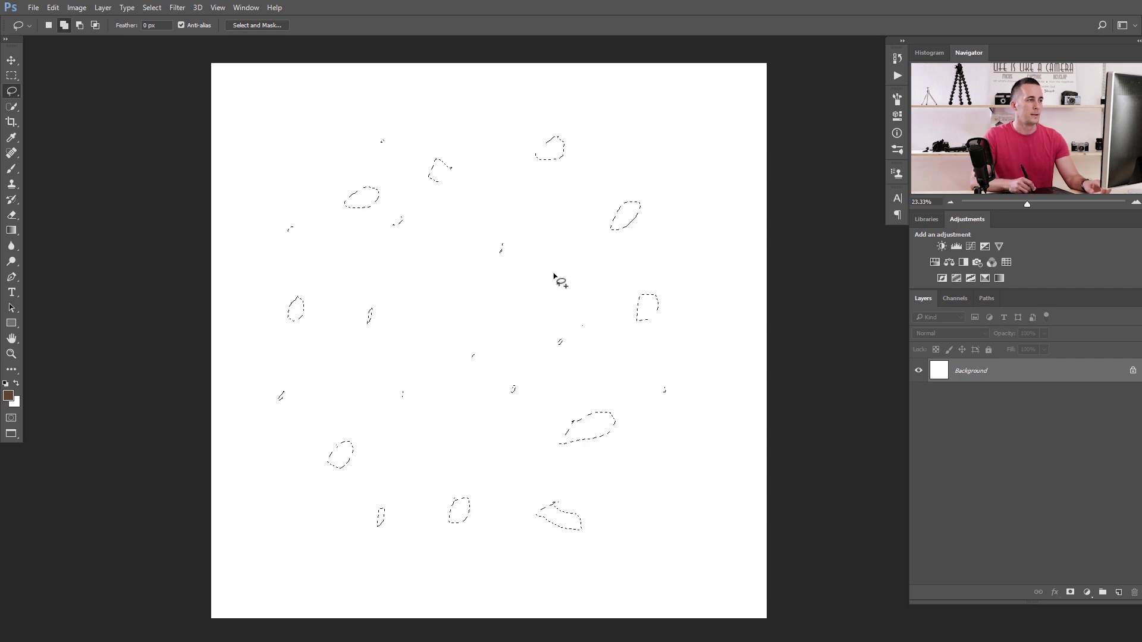
drag(548, 276, 546, 278)
- Scatter further tiny chips and small rounded fragments around the centre and edges
drag(424, 295, 427, 297)
drag(438, 435, 472, 459)
drag(357, 381, 355, 384)
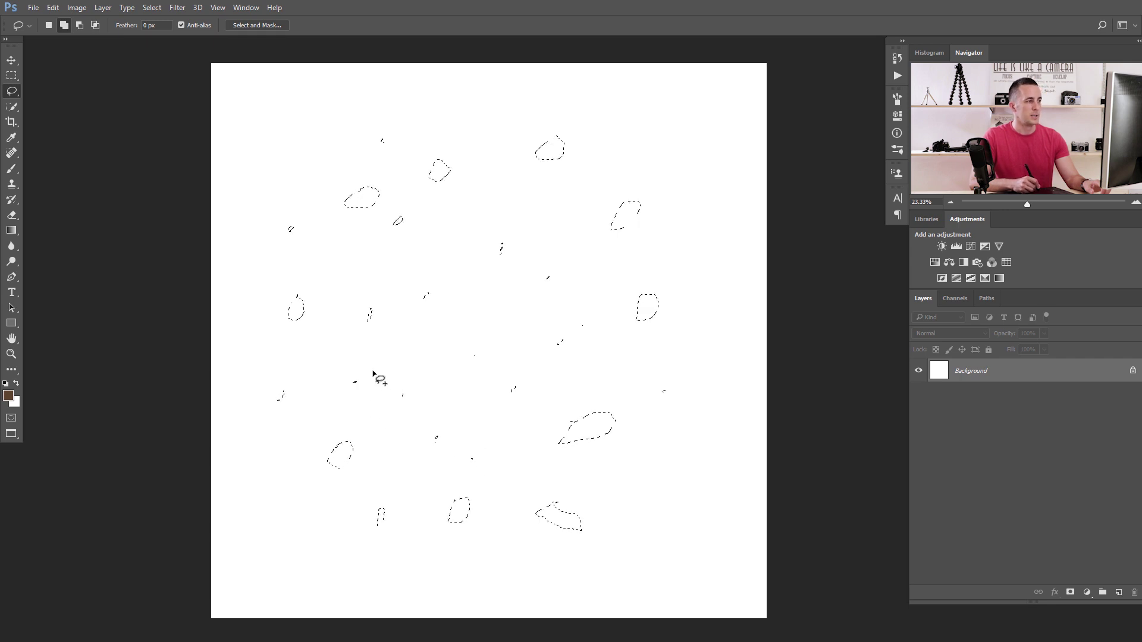
drag(474, 354, 472, 356)
drag(674, 246, 682, 243)
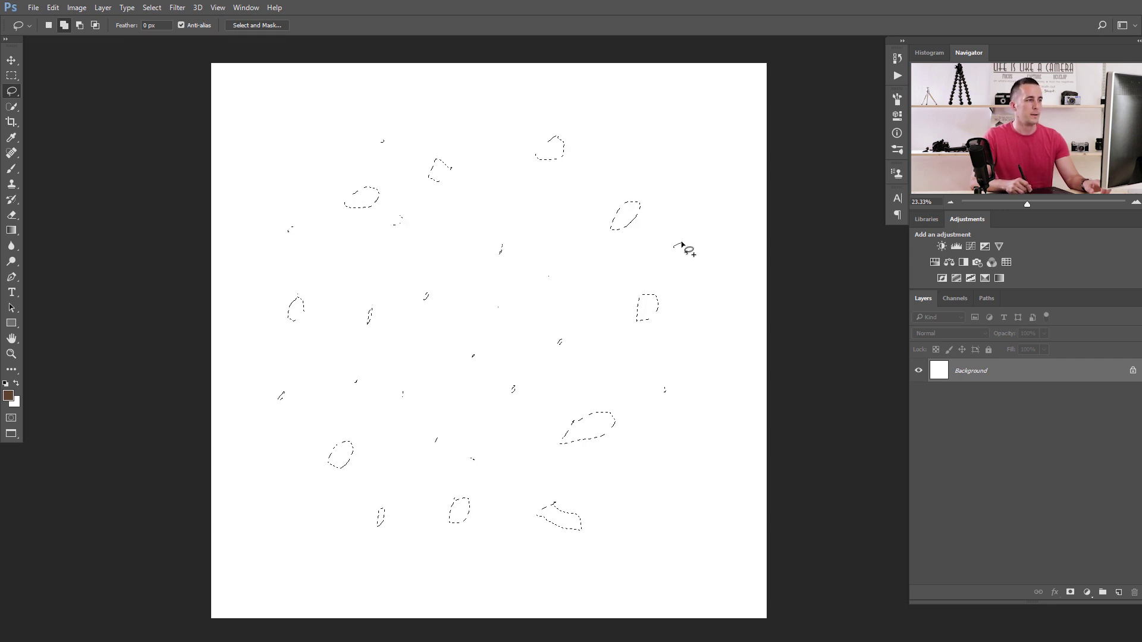
drag(523, 189, 520, 186)
drag(489, 125, 488, 127)
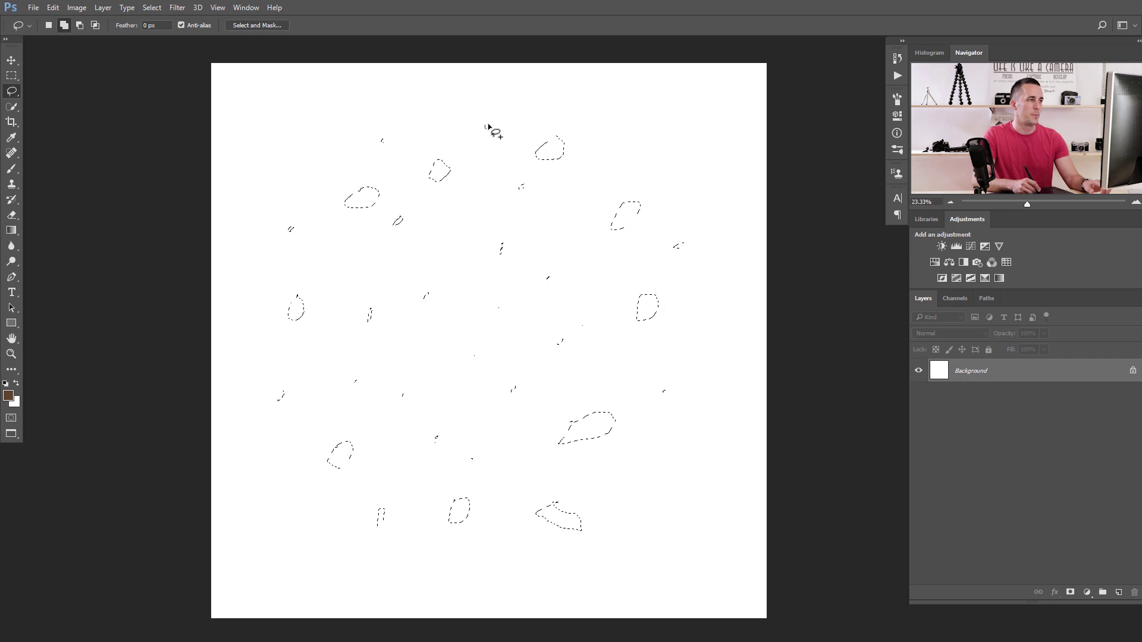
drag(313, 355, 310, 354)
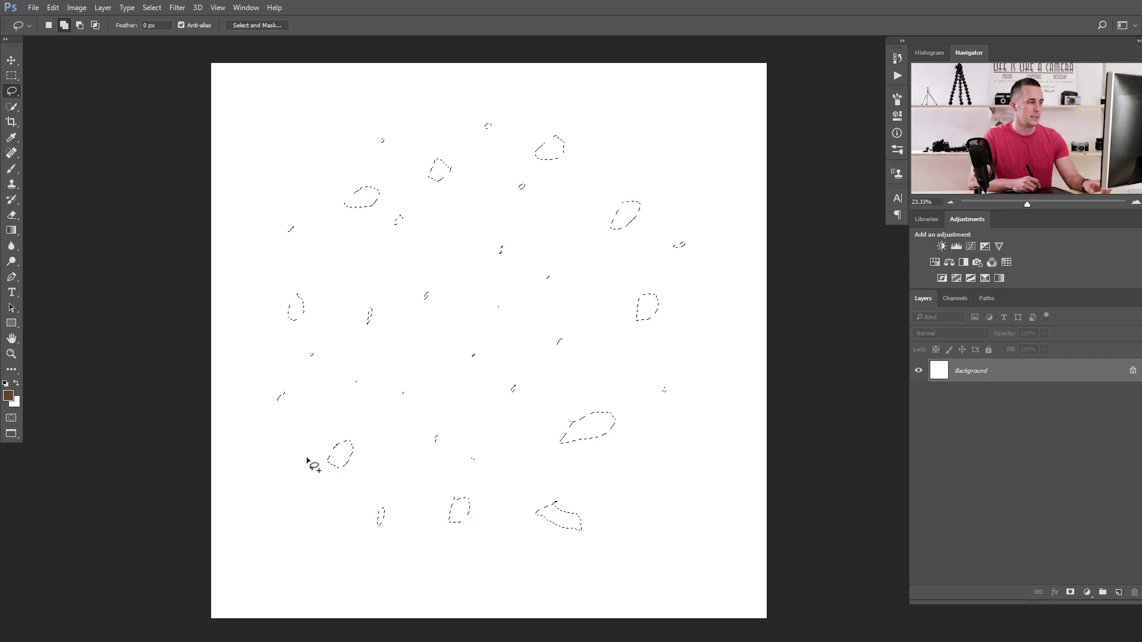
drag(296, 449, 292, 450)
drag(609, 469, 608, 467)
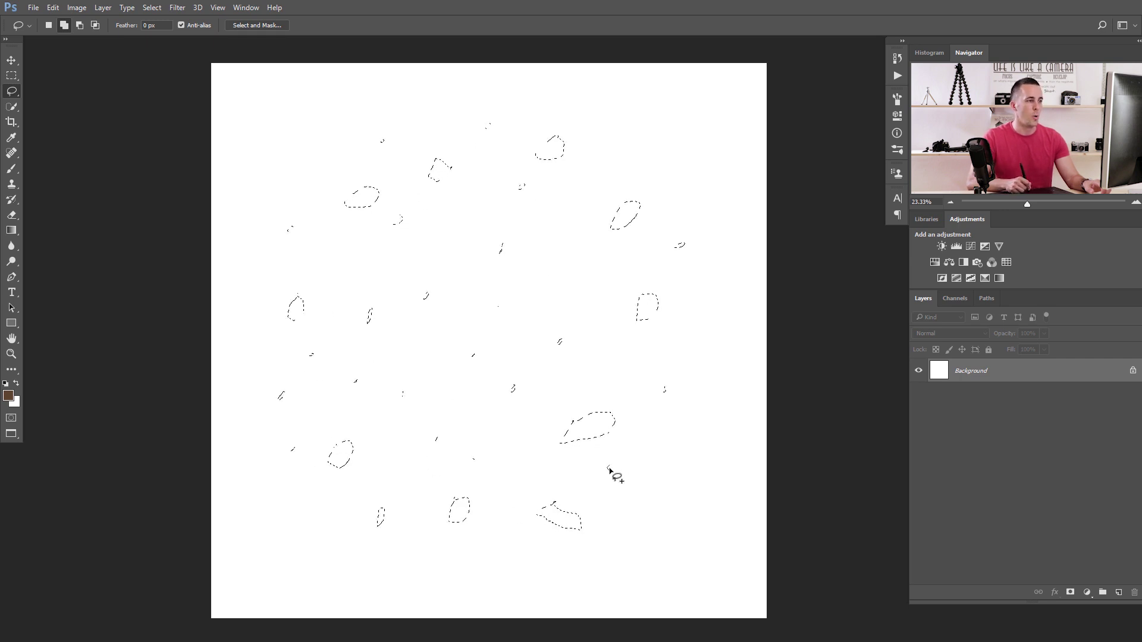
drag(559, 341, 560, 343)
mouse_move(482, 309)
mouse_down()
mouse_move(456, 320)
mouse_move(482, 311)
mouse_up()
drag(458, 402, 450, 402)
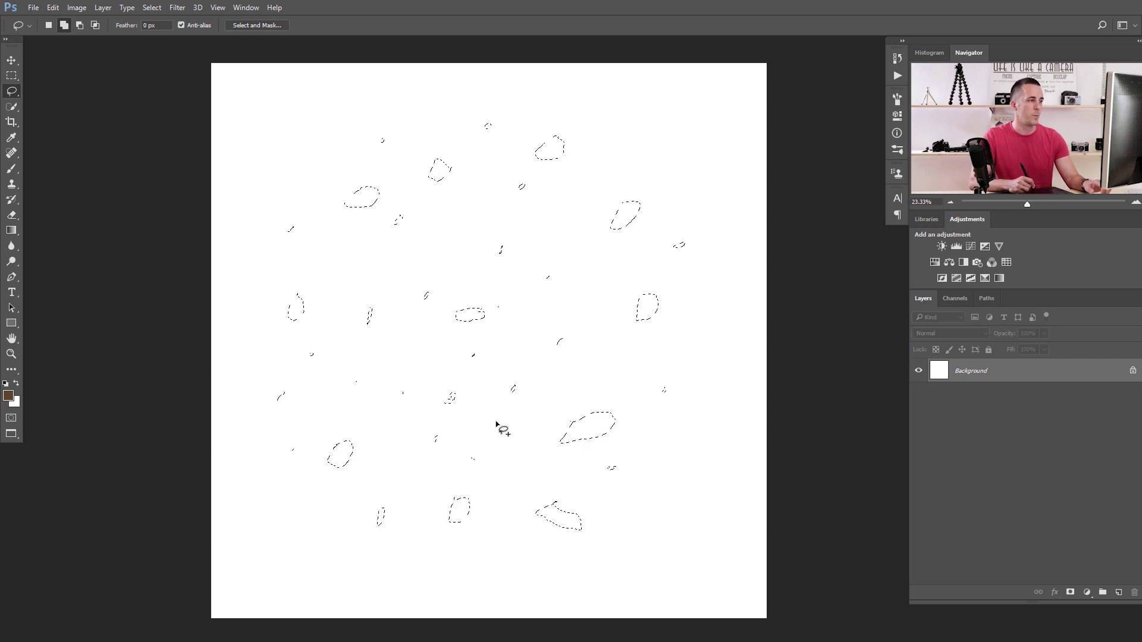
drag(385, 264, 384, 266)
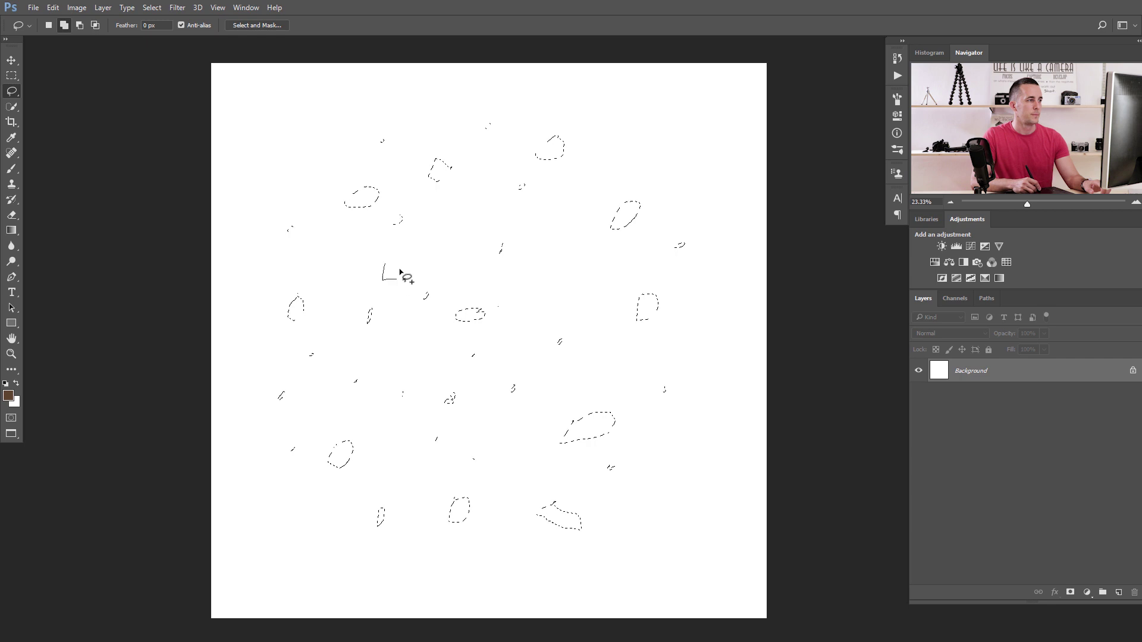
drag(565, 222, 558, 226)
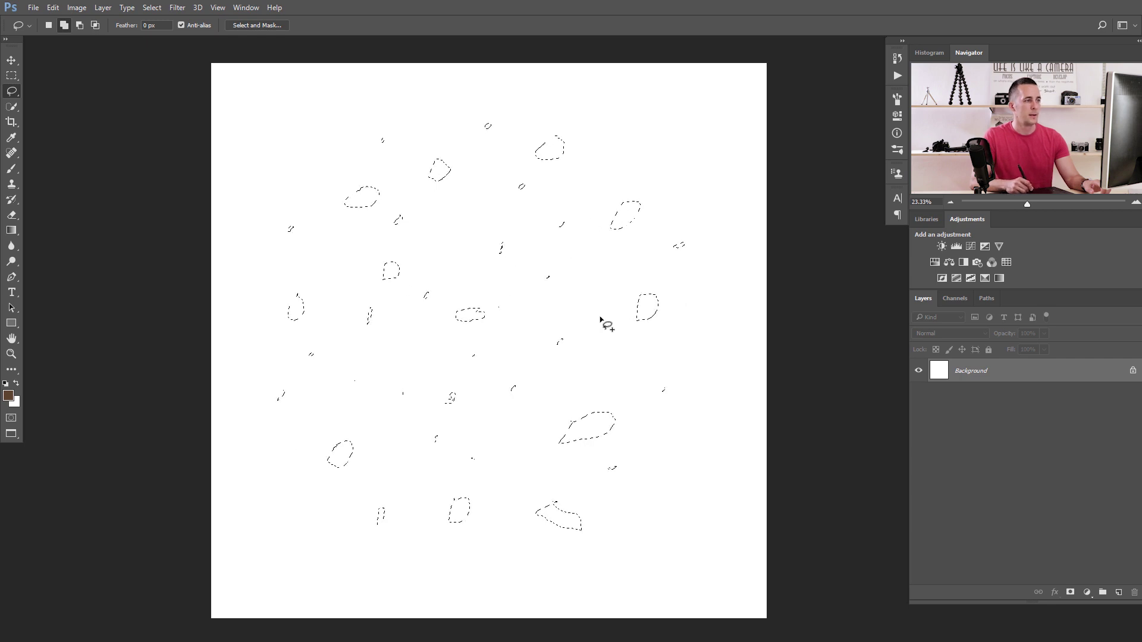
drag(626, 260, 624, 263)
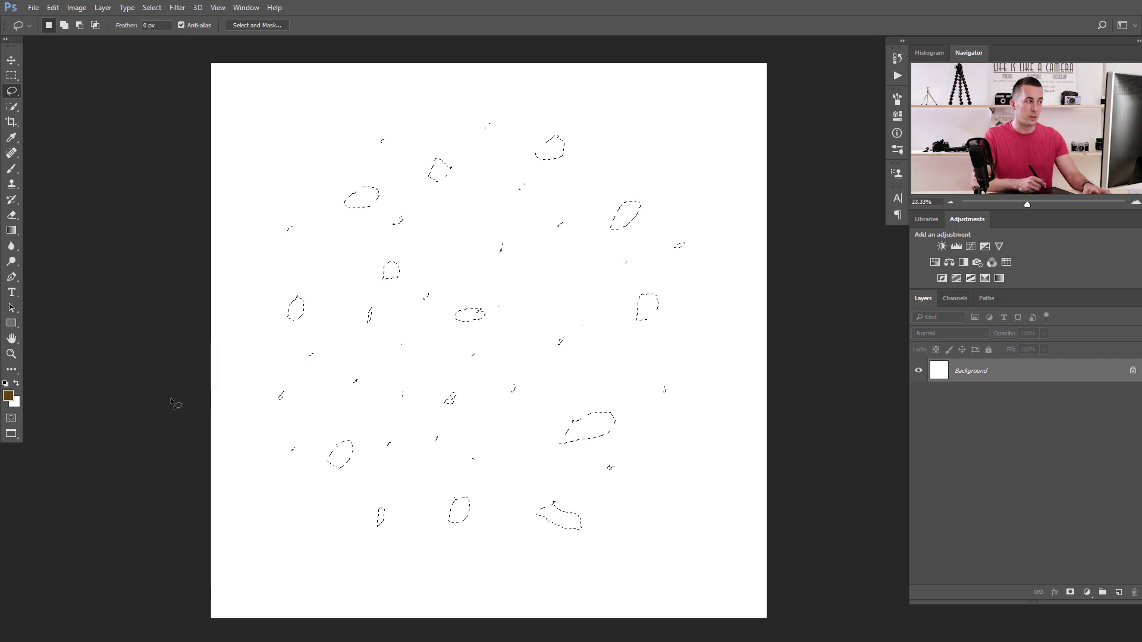
- Fill the lasso shapes with solid black using default colours, then deselect
key(d)
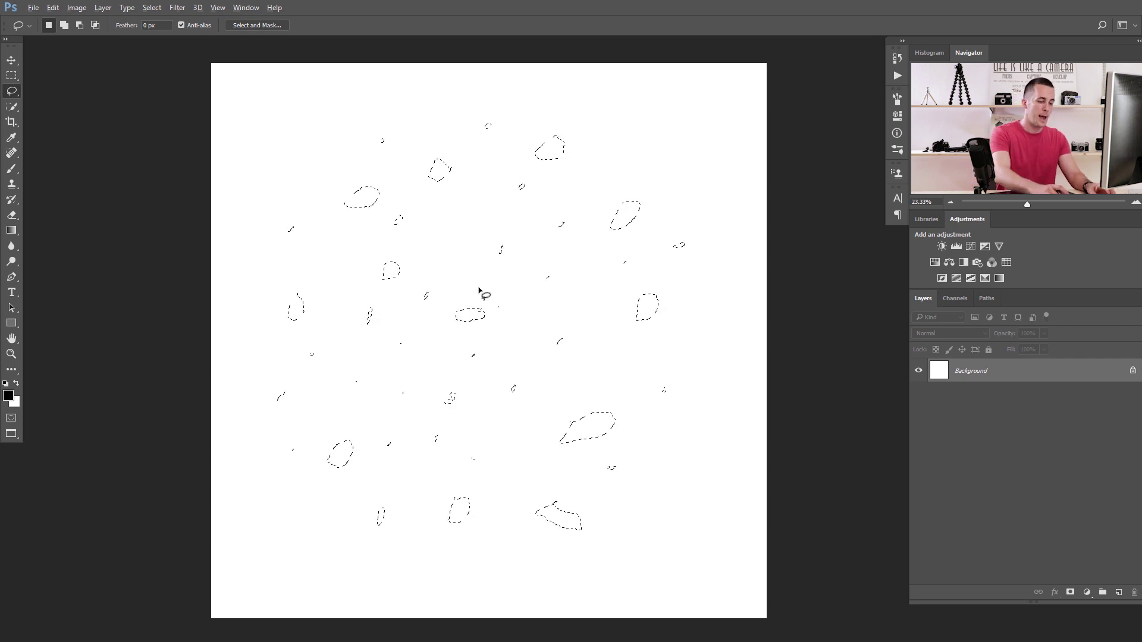
key(alt+BackSpace)
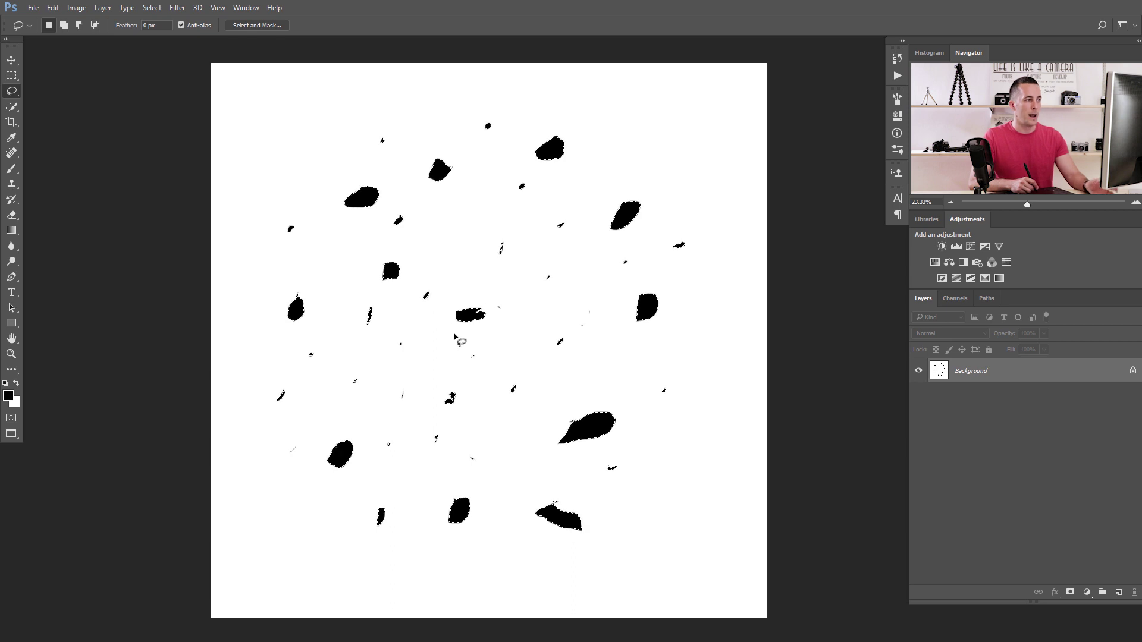
key(ctrl+d)
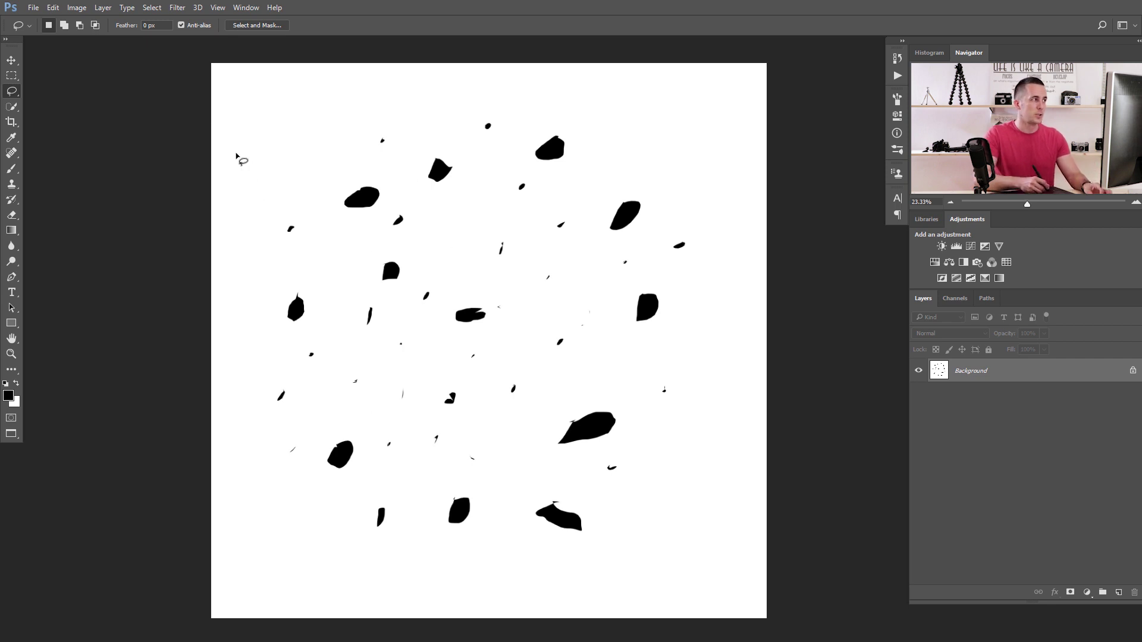
- Save the black shapes as a brush preset named Debris 01
click(53, 9)
click(103, 301)
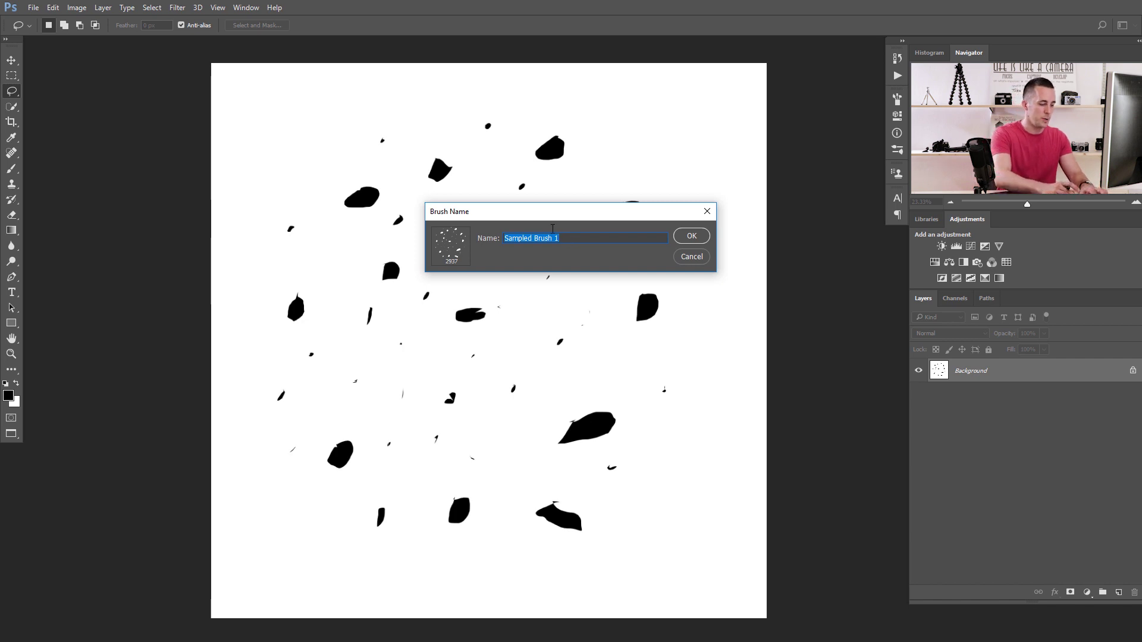
text(Debris 01)
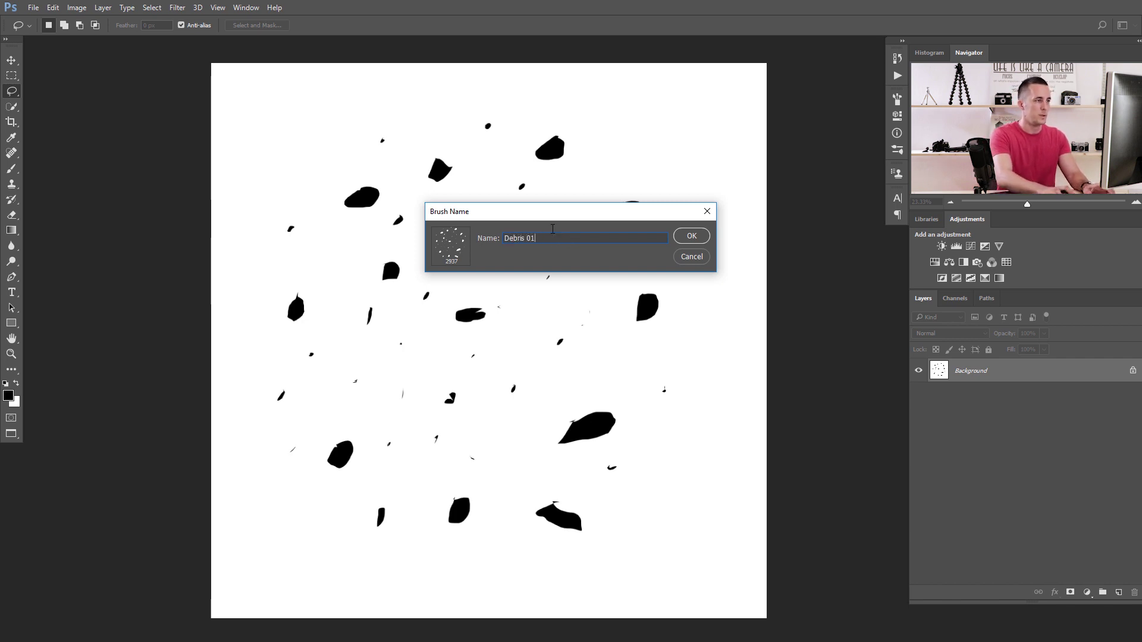
key(Return)
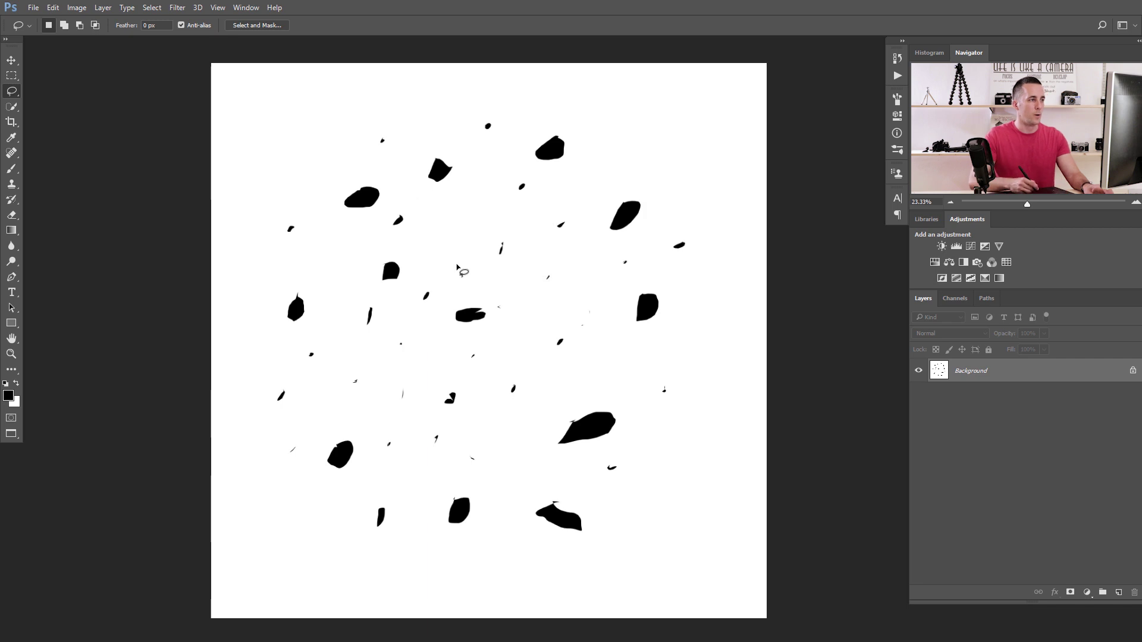
- Save the scattered-dots canvas as a brush preset named Debris 02 and select the Brush tool
key(b)
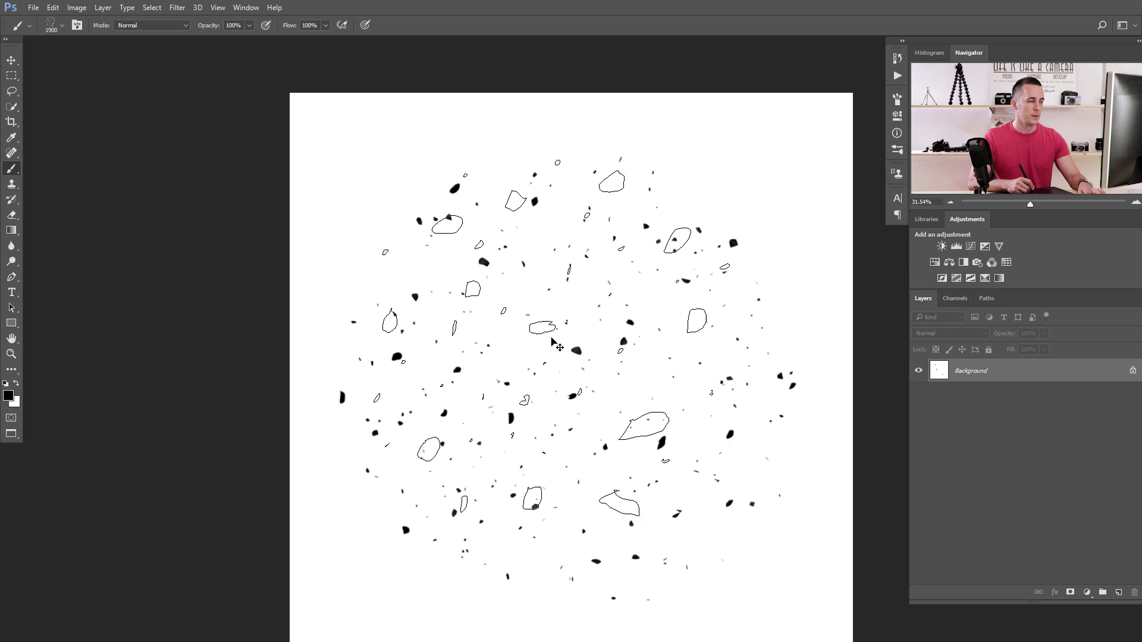
key(v)
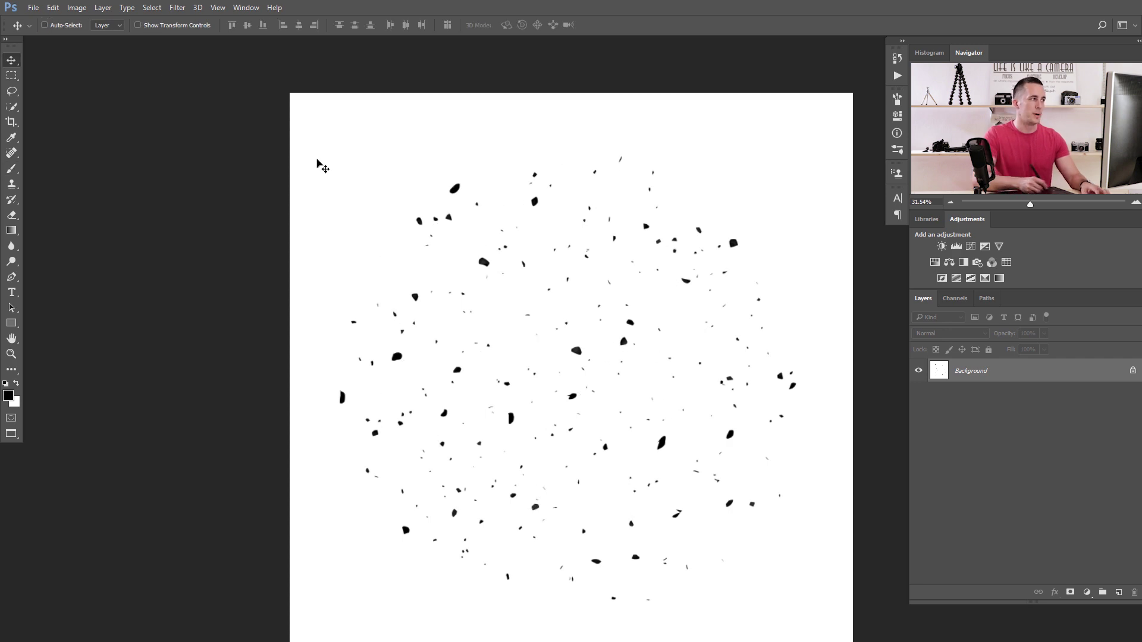
click(53, 8)
click(126, 301)
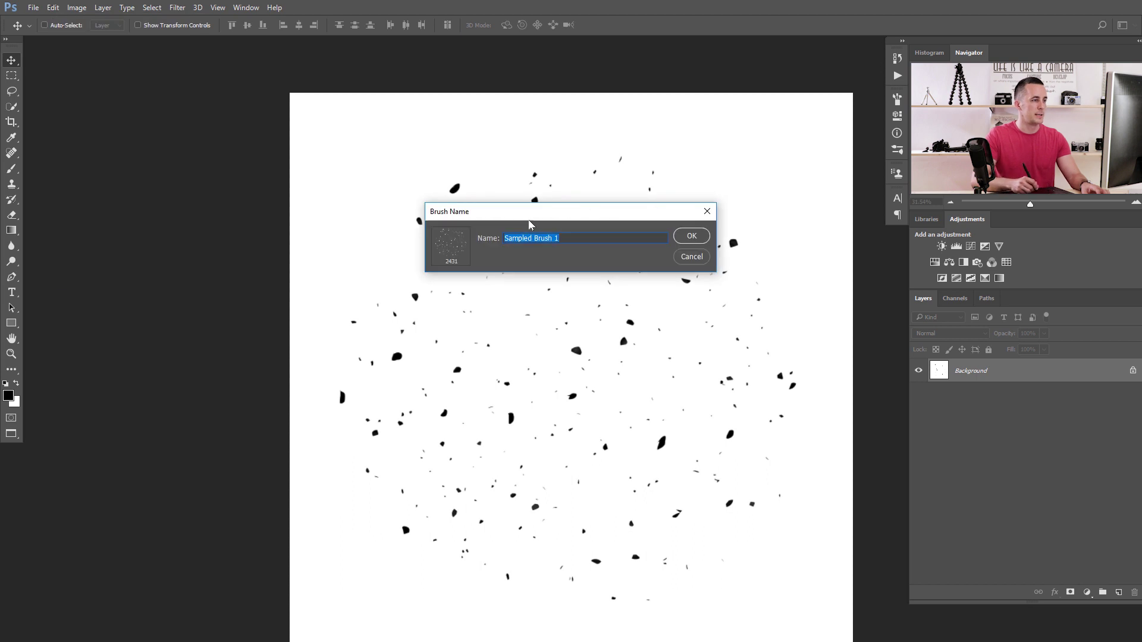
text(Debris 02)
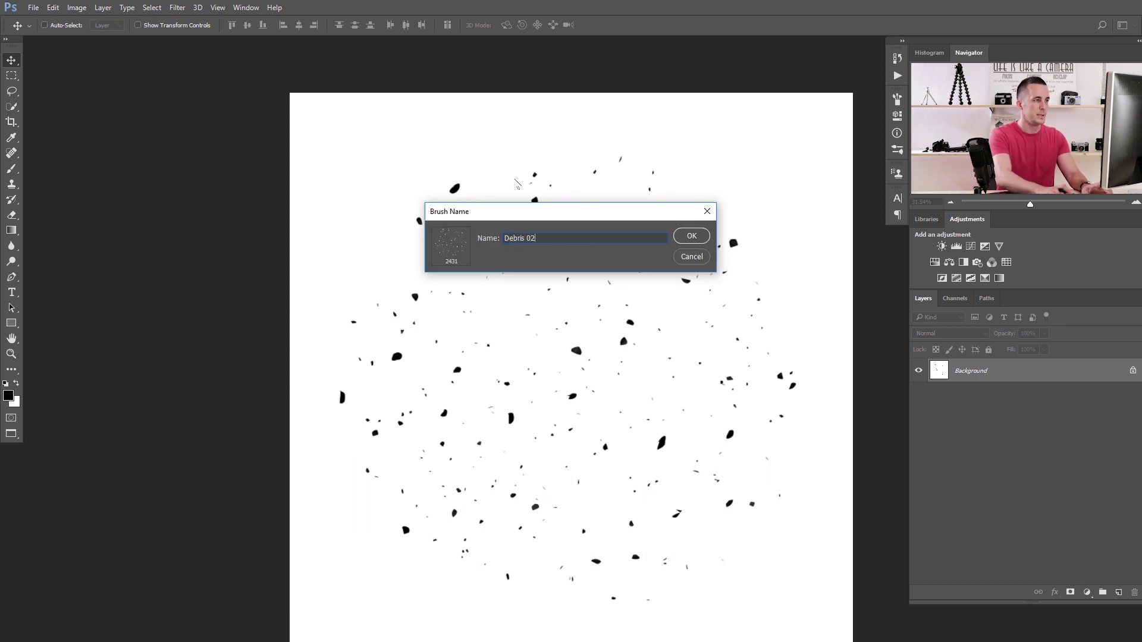
key(Return)
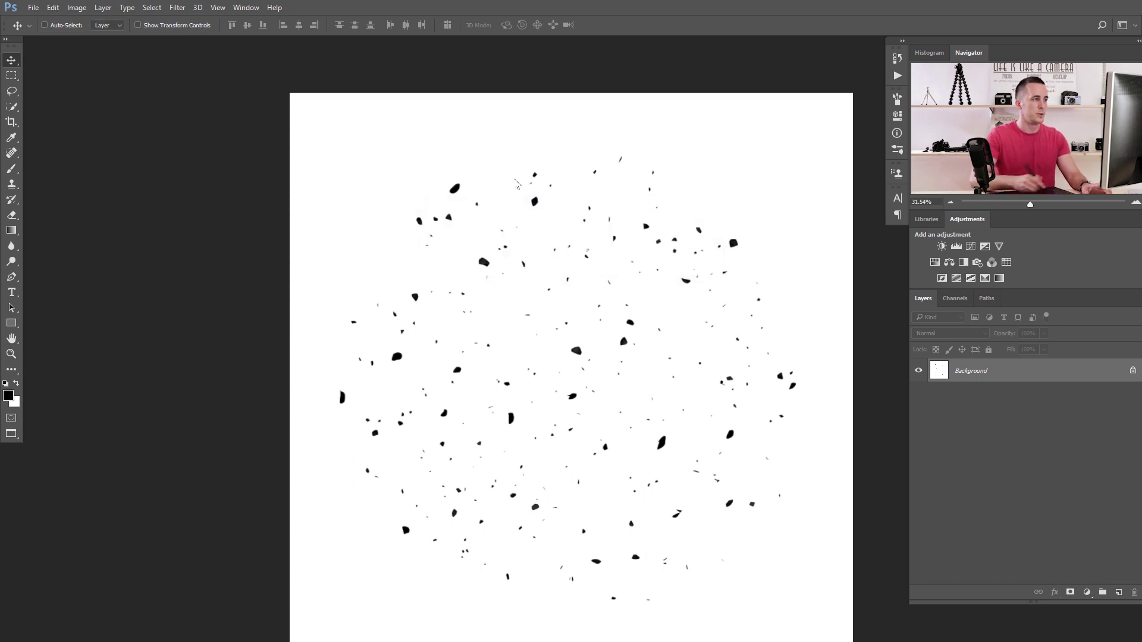
key(b)
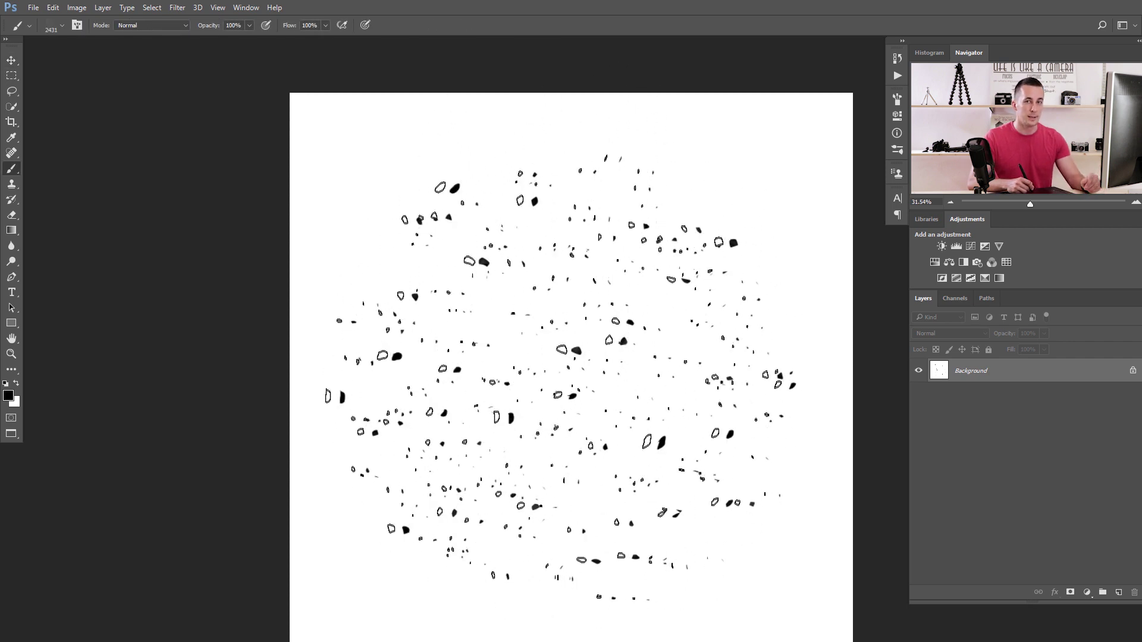
- On the softball photo, add a new layer and undo an 800 px test debris stroke
key(ctrl+Tab)
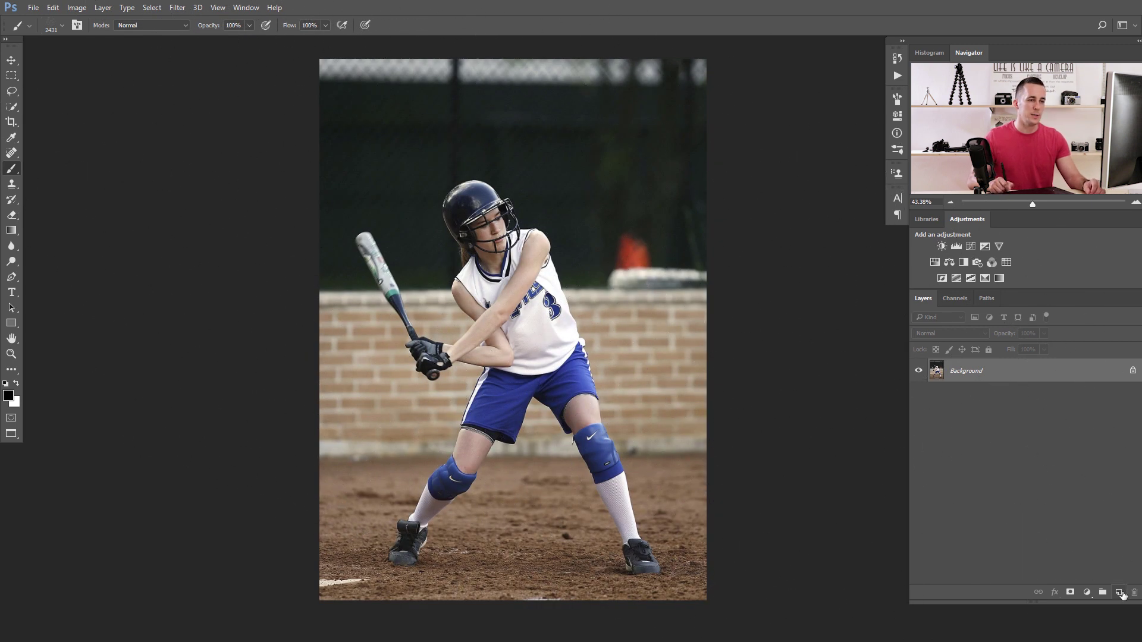
click(1119, 593)
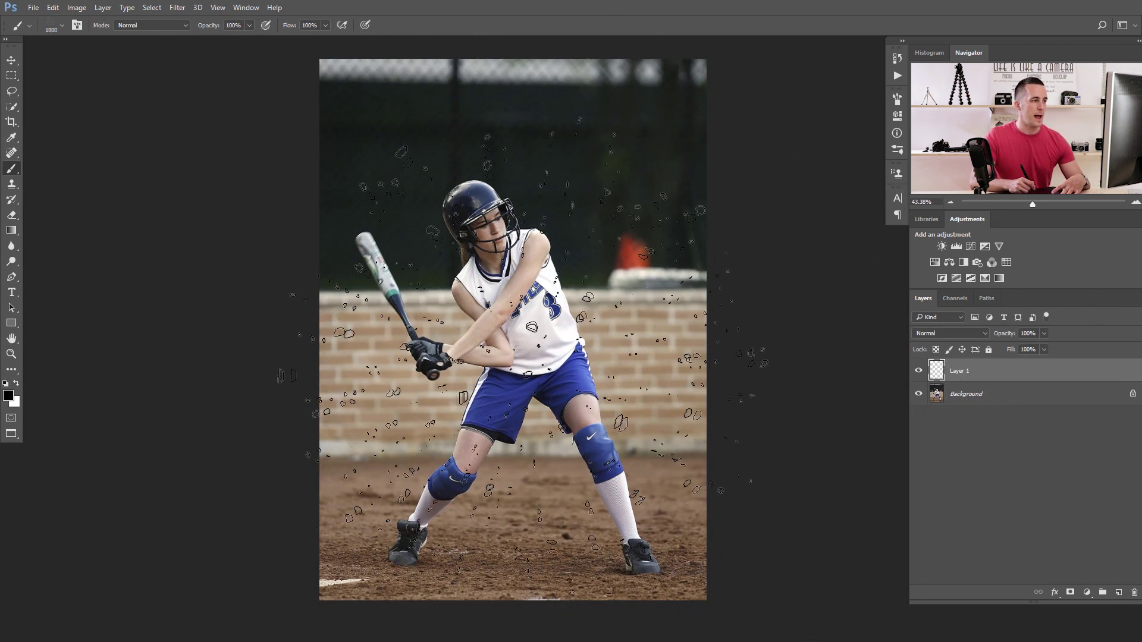
key(bracketleft)
key(bracketleft)
key(bracketleft)
key(bracketleft)
key(bracketleft)
key(bracketleft)
key(bracketleft)
key(bracketleft)
key(bracketleft)
key(bracketleft)
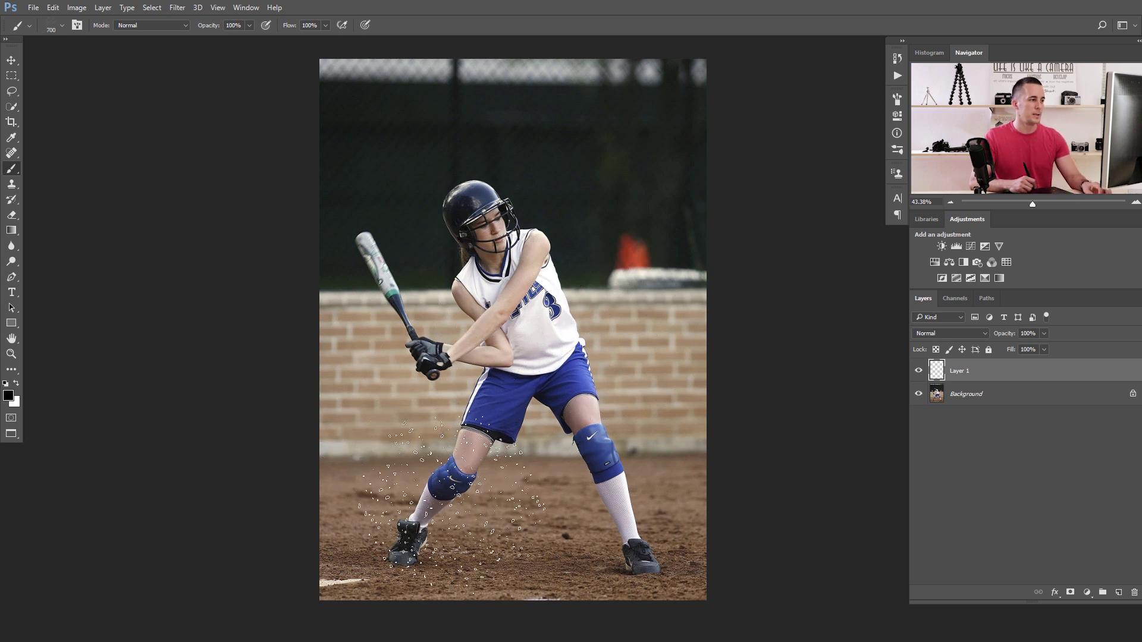
mouse_move(452, 387)
mouse_down()
mouse_move(417, 461)
mouse_move(354, 389)
mouse_up()
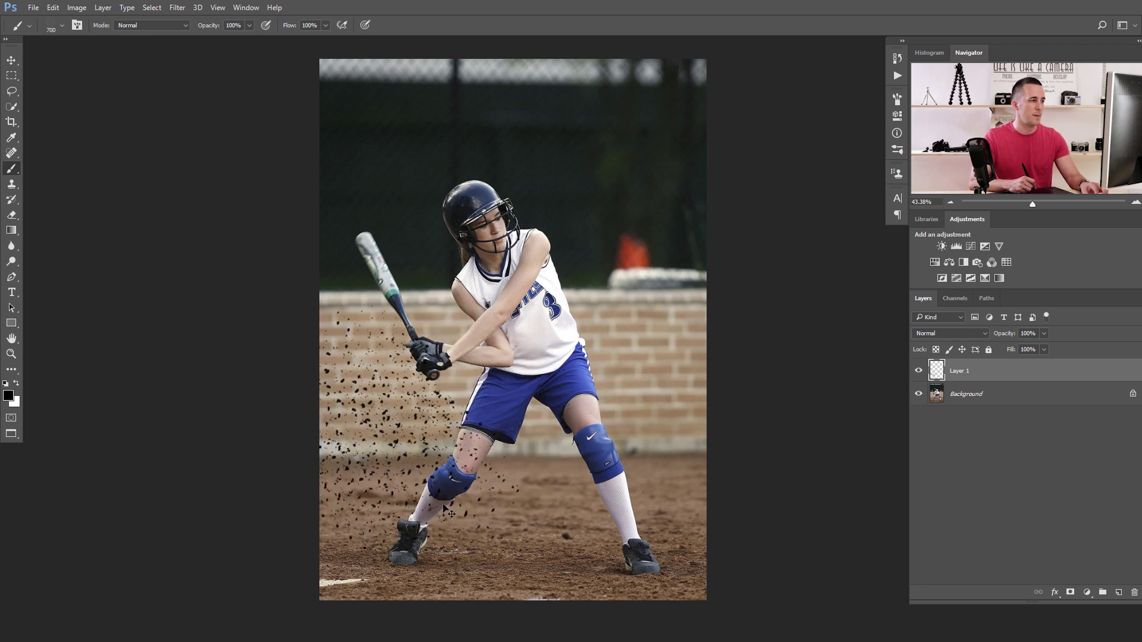
key(ctrl+alt+z)
key(ctrl+alt+z)
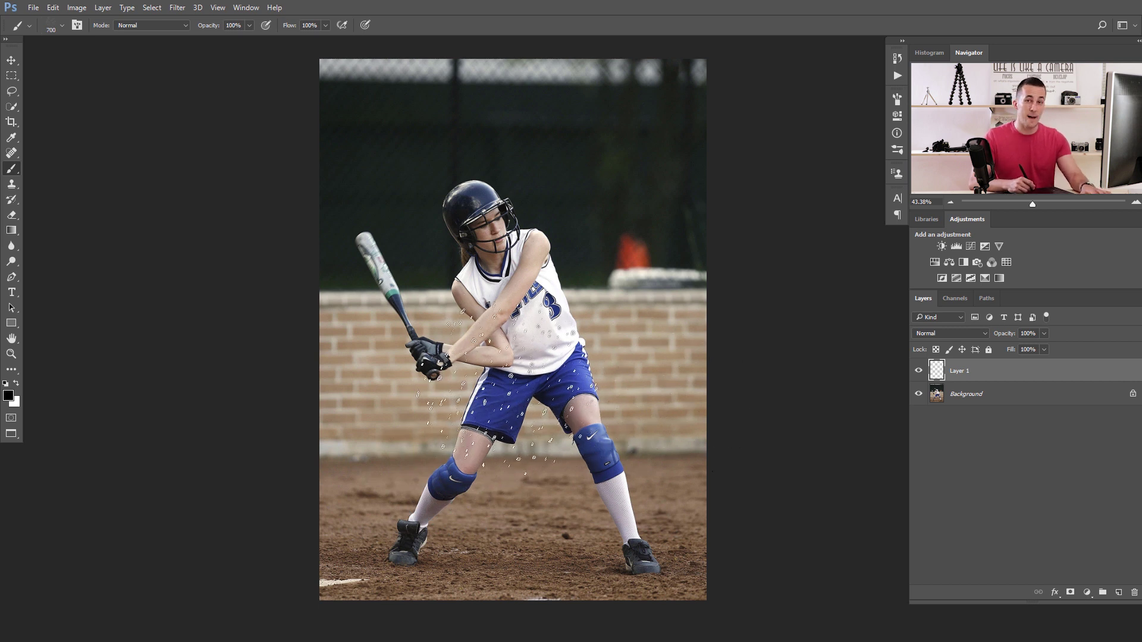
- Set the Debris brush tip spacing to 25% in Brush Settings
click(898, 99)
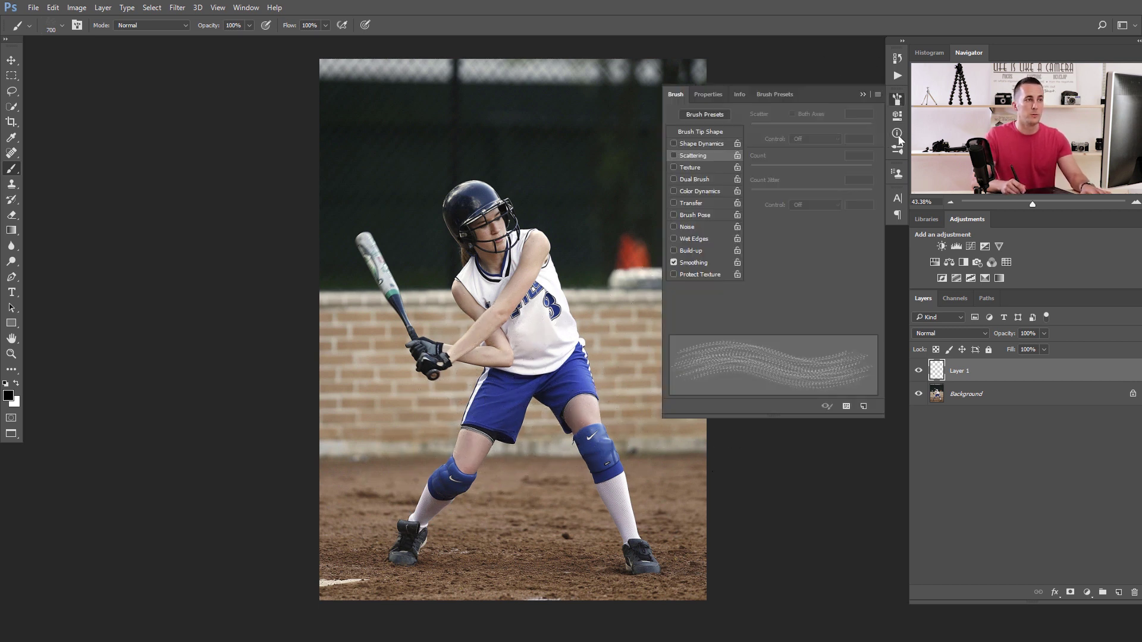
click(694, 132)
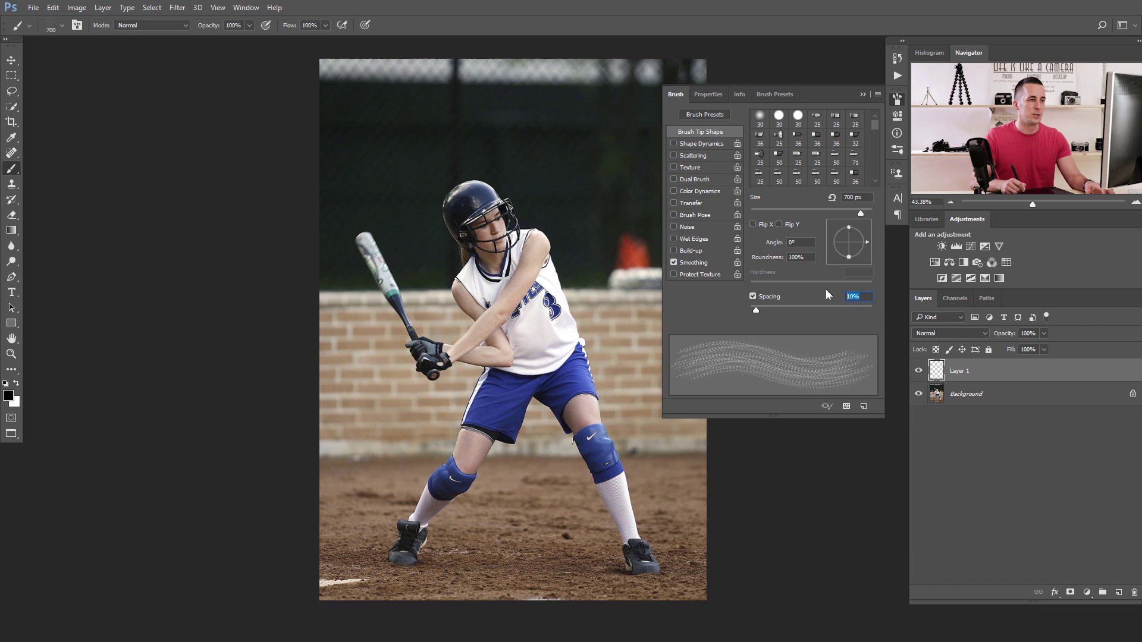
text(25)
key(Return)
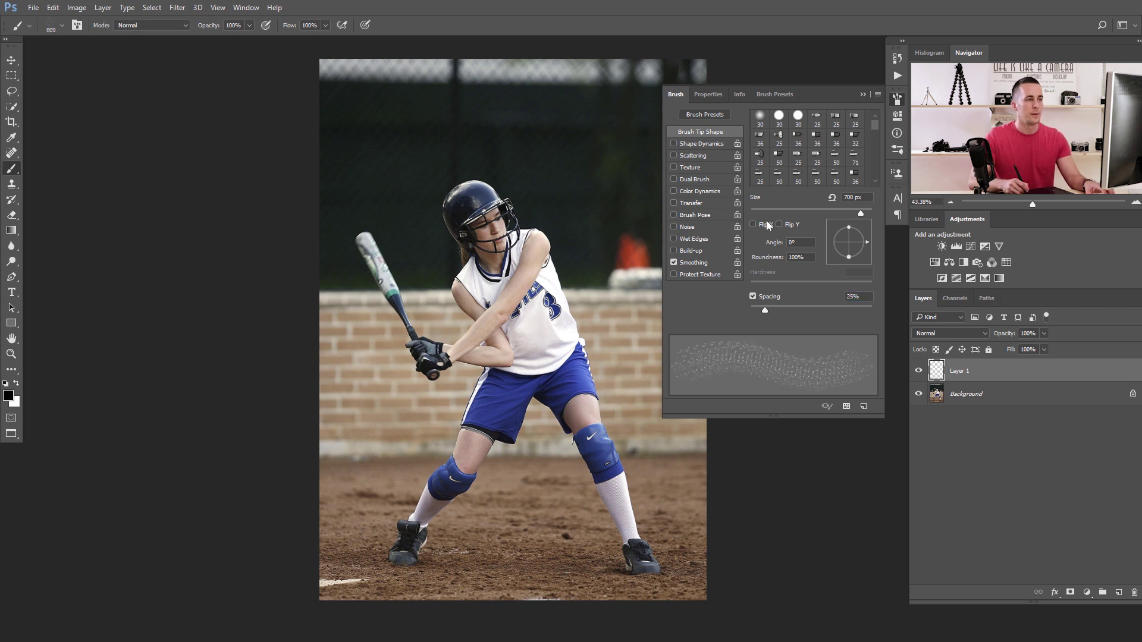
drag(787, 309, 771, 311)
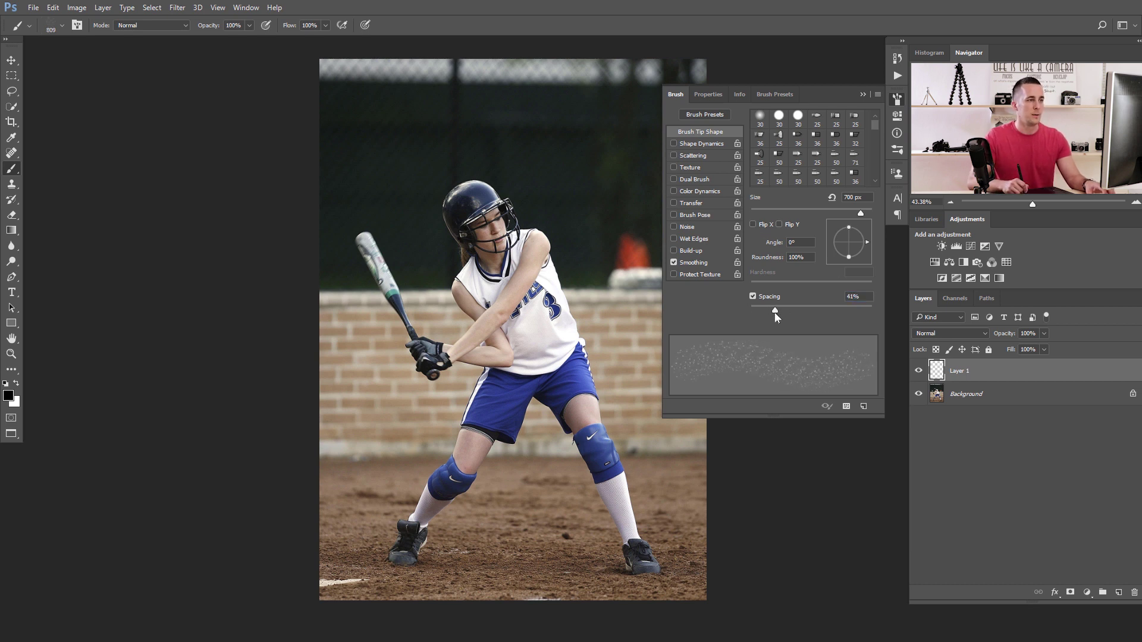
text(25)
key(Return)
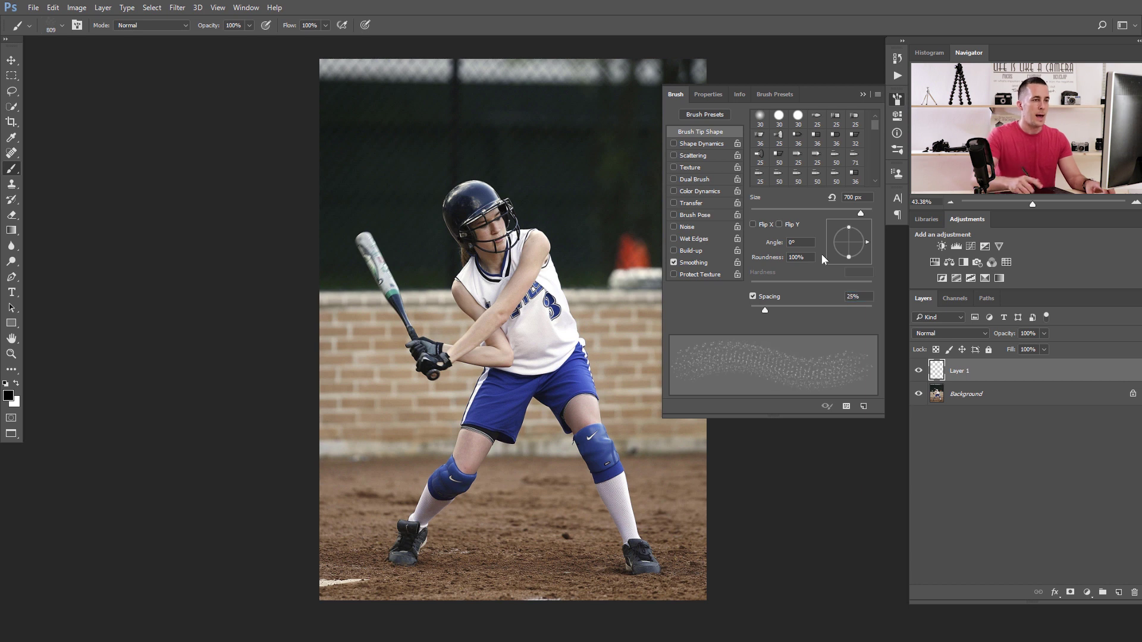
- Enable Shape Dynamics with size jitter and Scattering at 50%
click(695, 145)
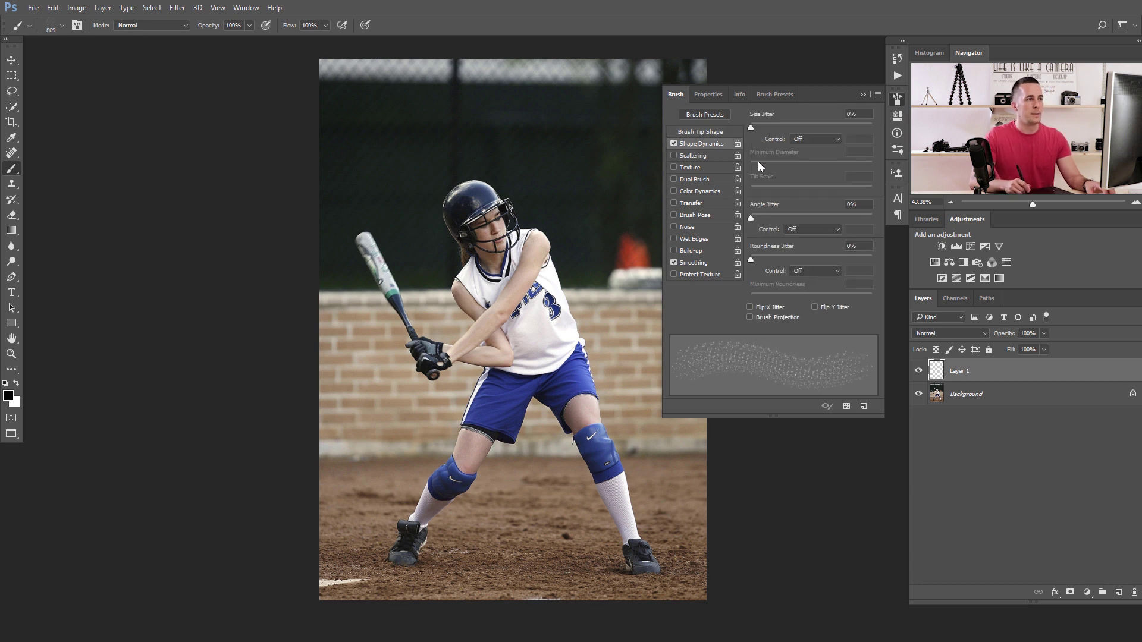
drag(751, 127, 780, 129)
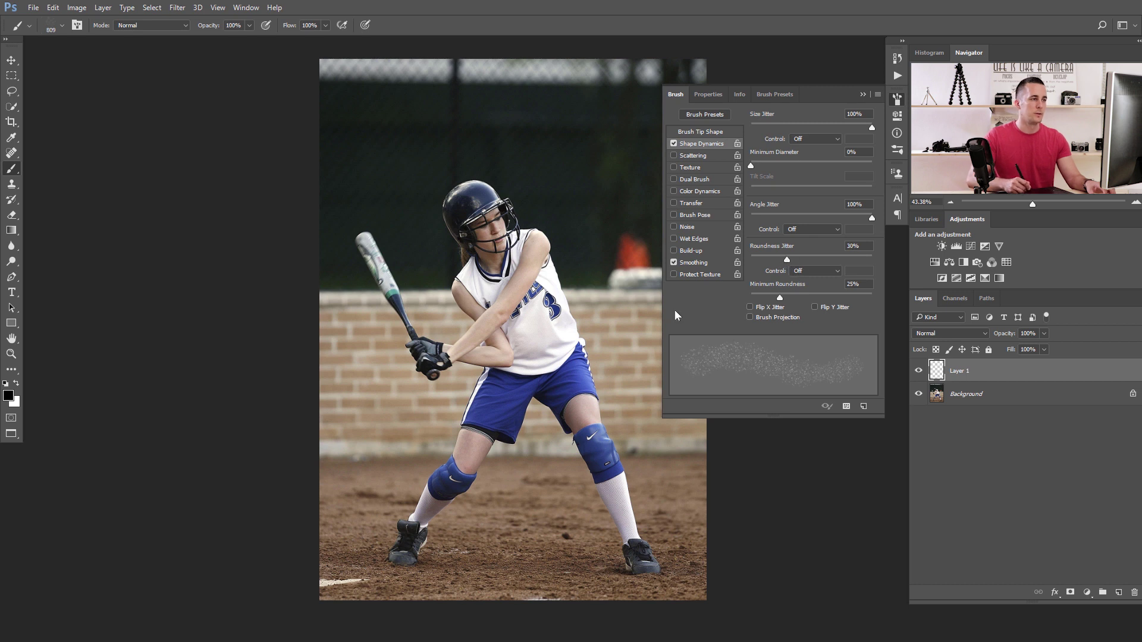
click(694, 156)
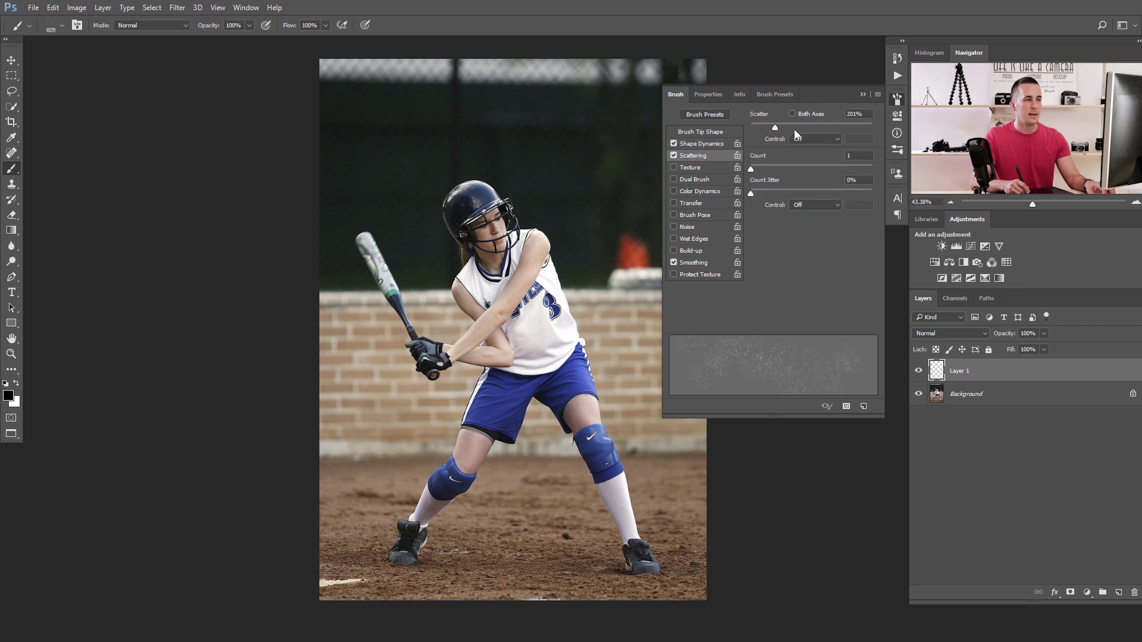
drag(775, 133, 758, 134)
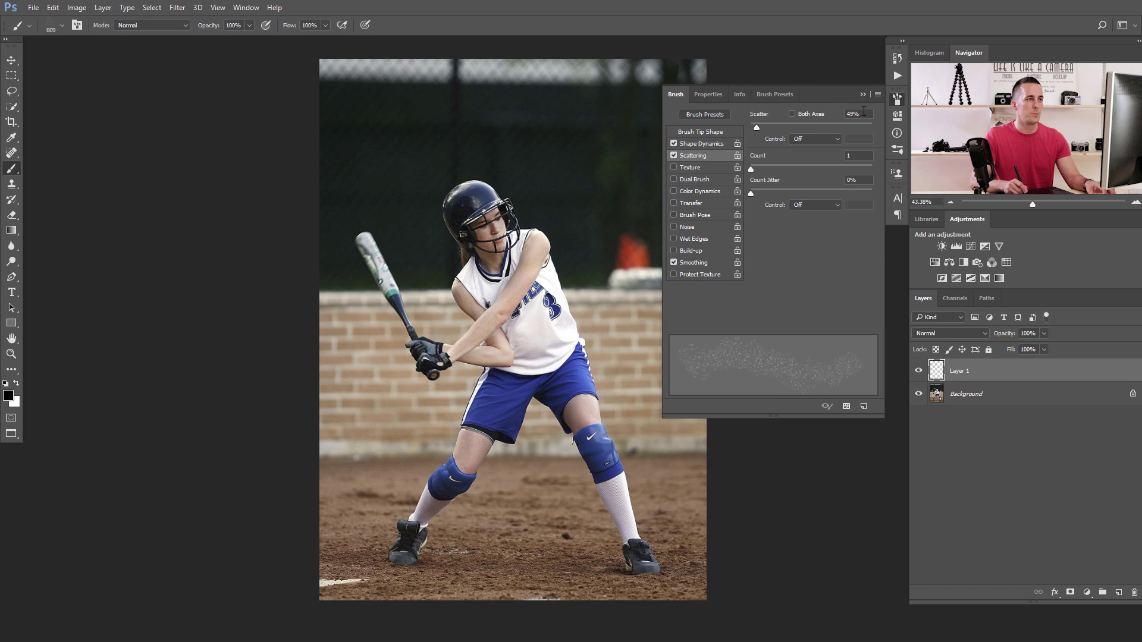
text(50)
key(Tab)
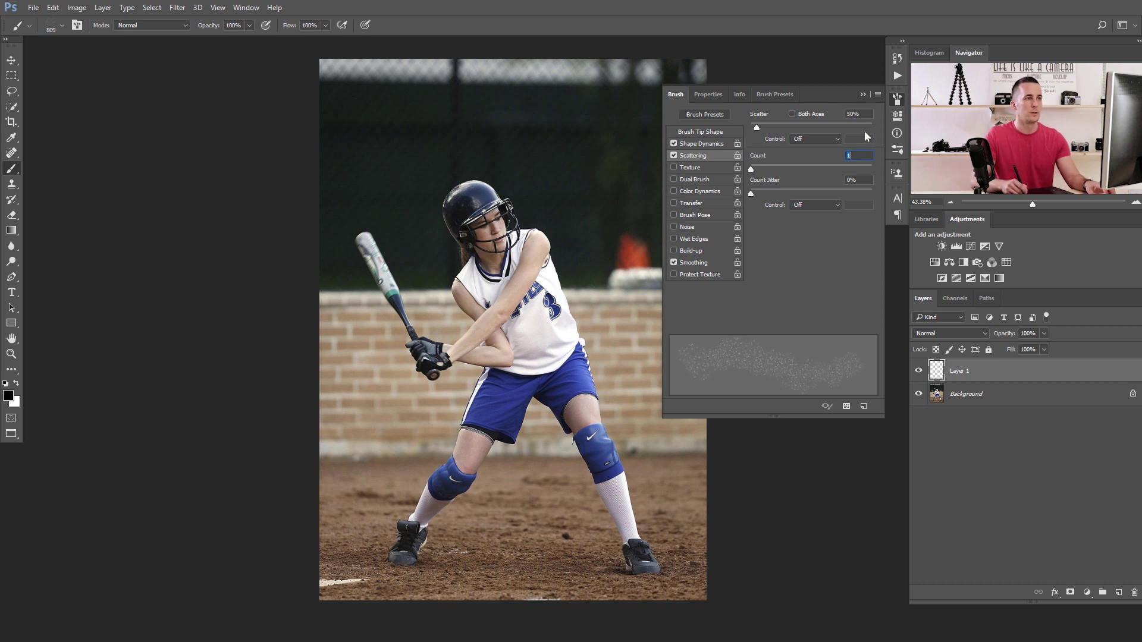
click(862, 94)
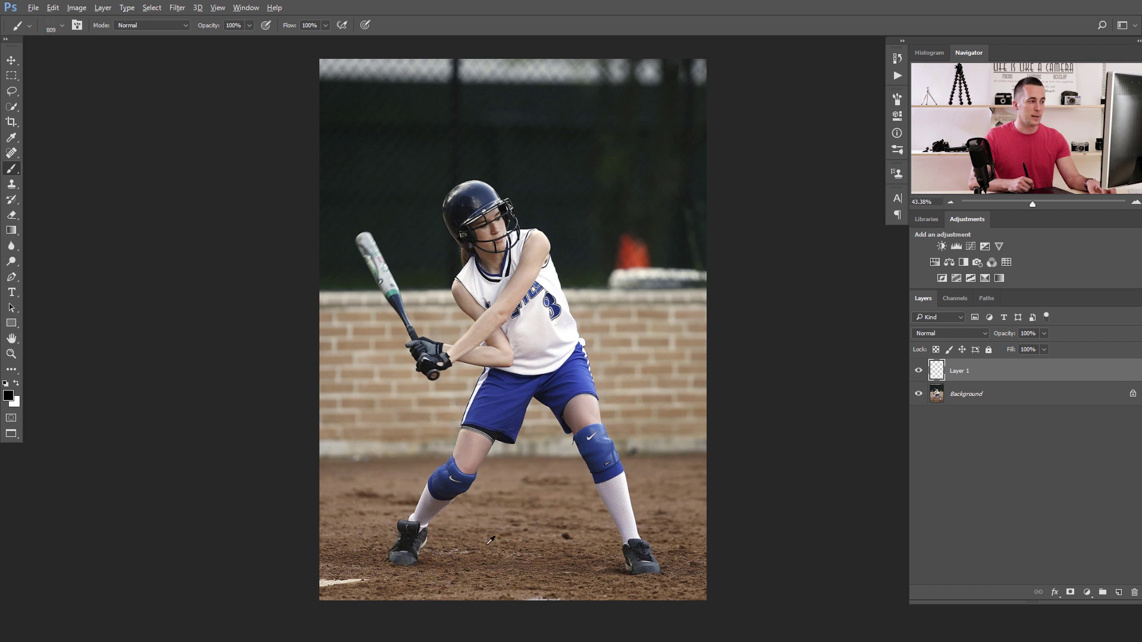
- Sample the brown dirt colour and paint debris specks over the lower-left wall and dirt
alt+drag(489, 559, 482, 557)
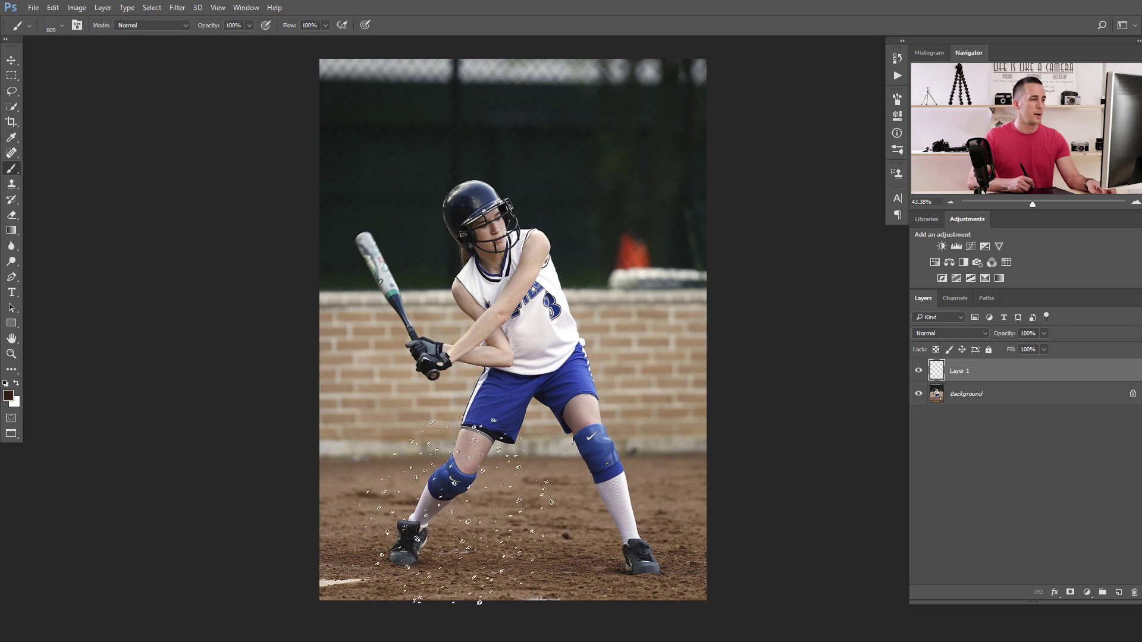
drag(428, 502, 389, 488)
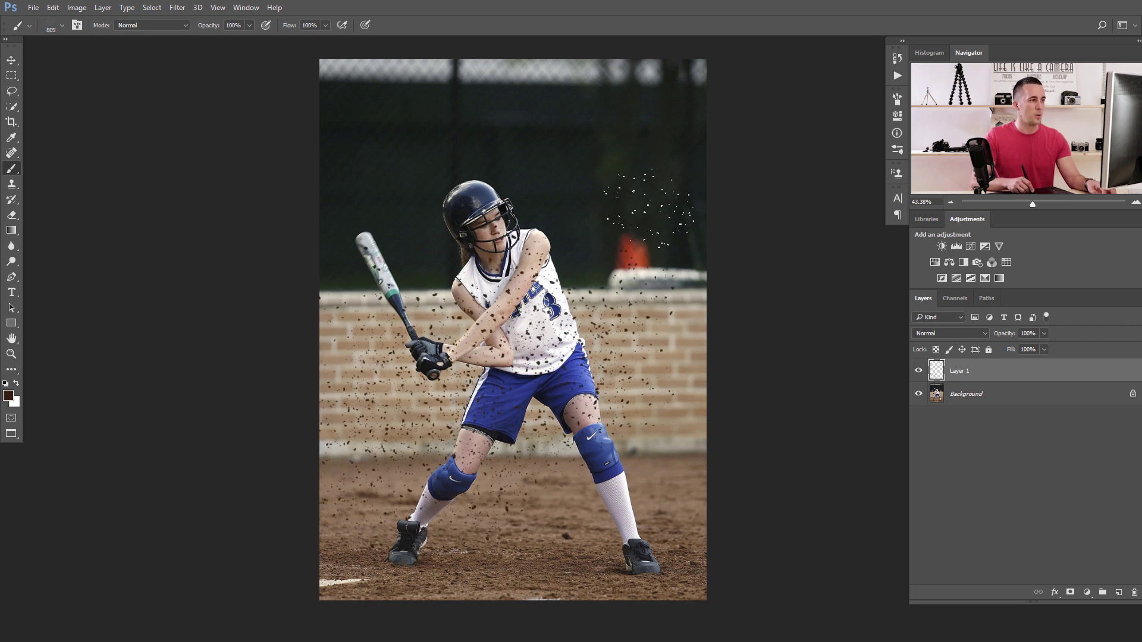
click(630, 339)
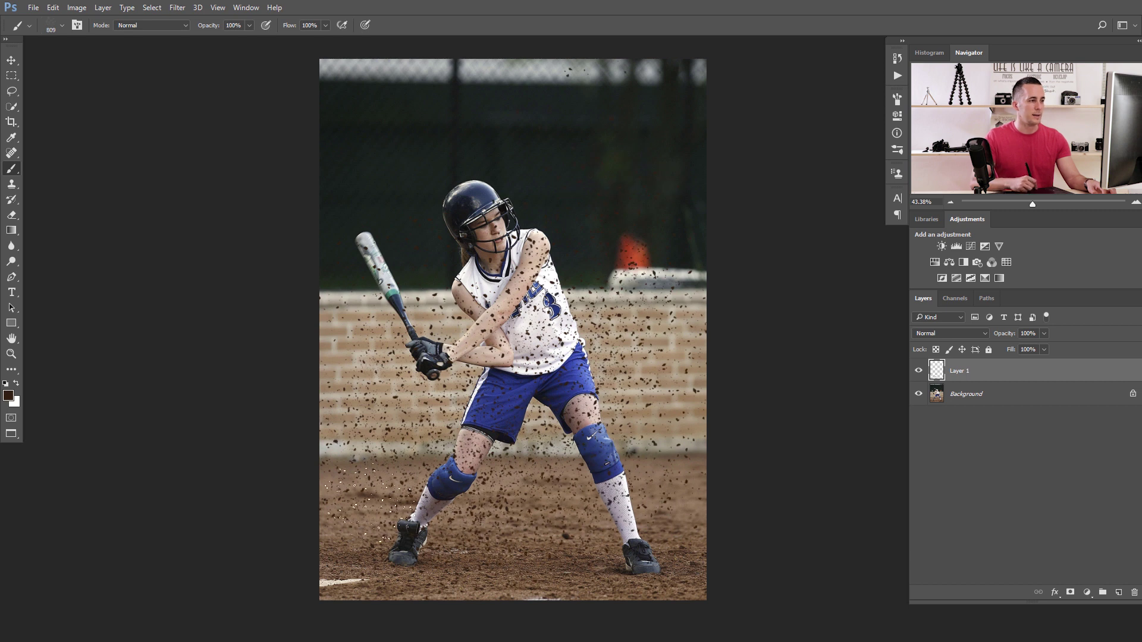
key(ctrl+alt+z)
key(ctrl+alt+z)
key(ctrl+alt+z)
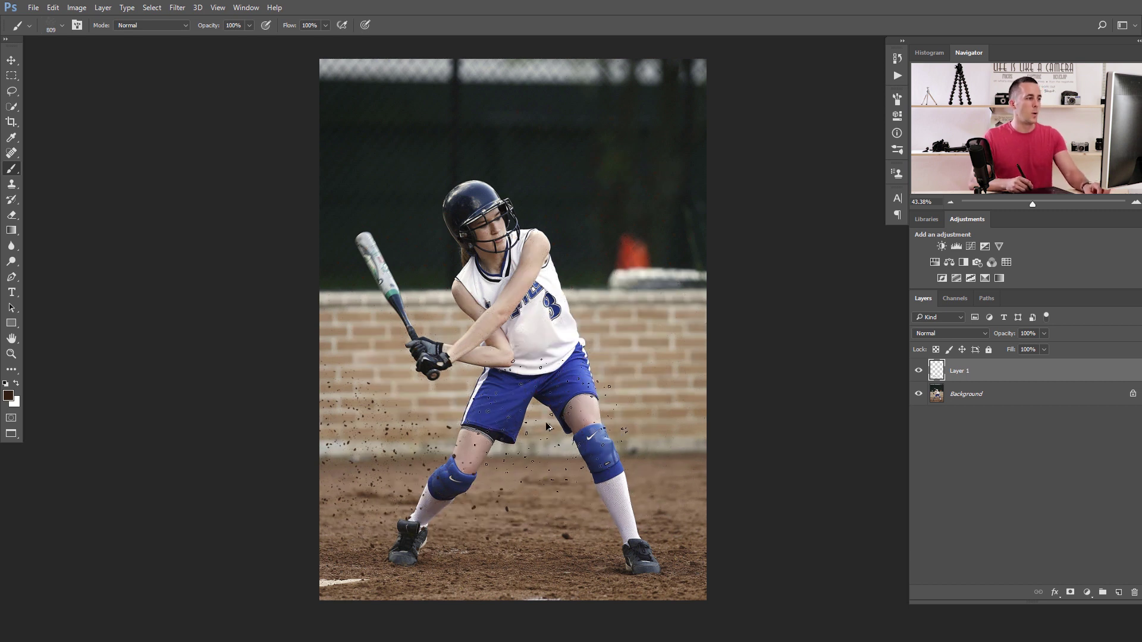
key(ctrl+alt+z)
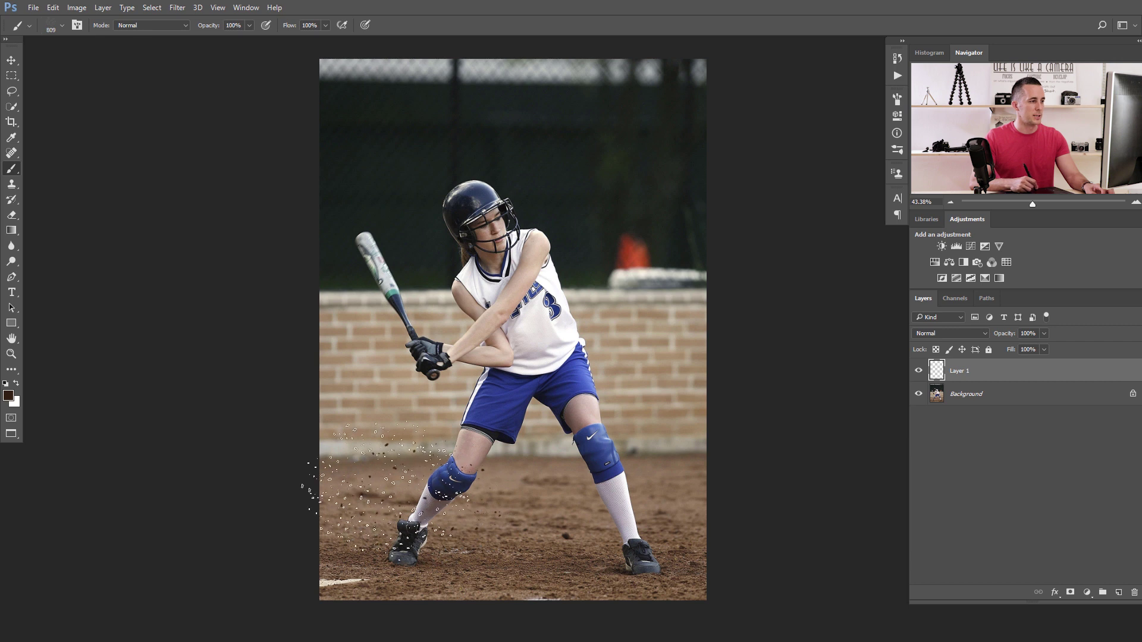
drag(293, 411, 296, 459)
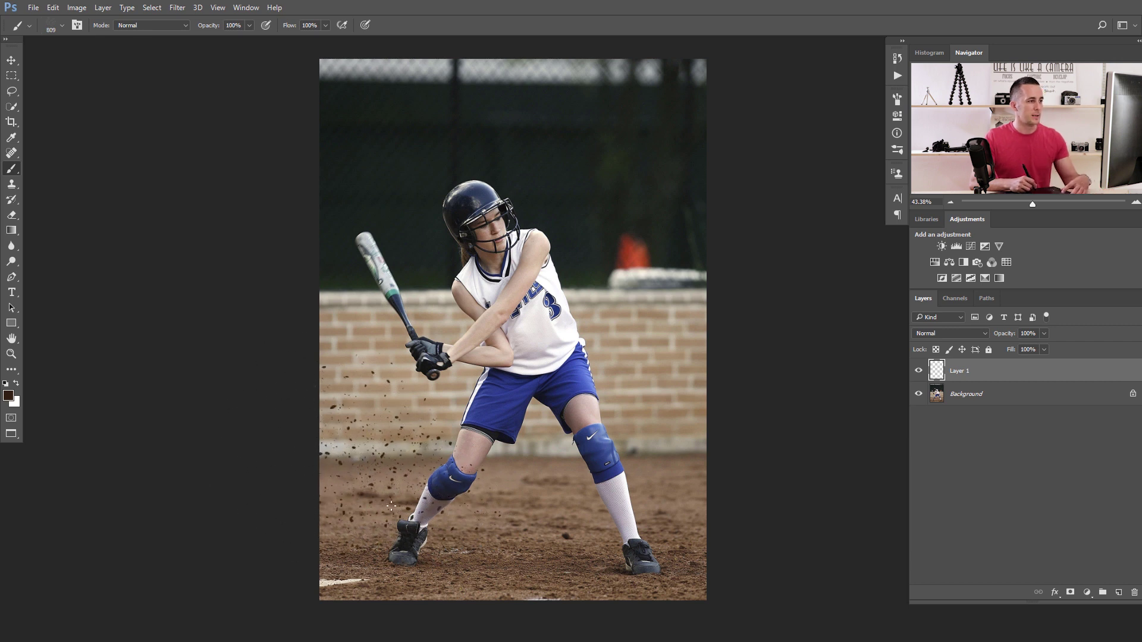
- Toggle Layer 1's visibility to compare the photo with and without the specks
click(919, 371)
click(918, 372)
click(918, 372)
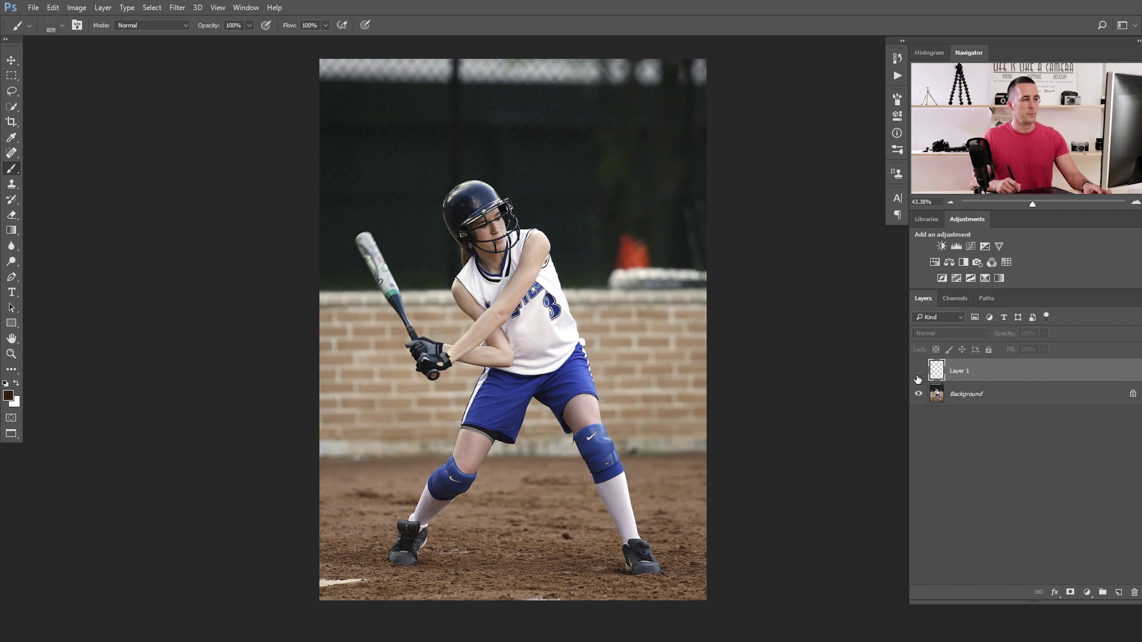
click(917, 373)
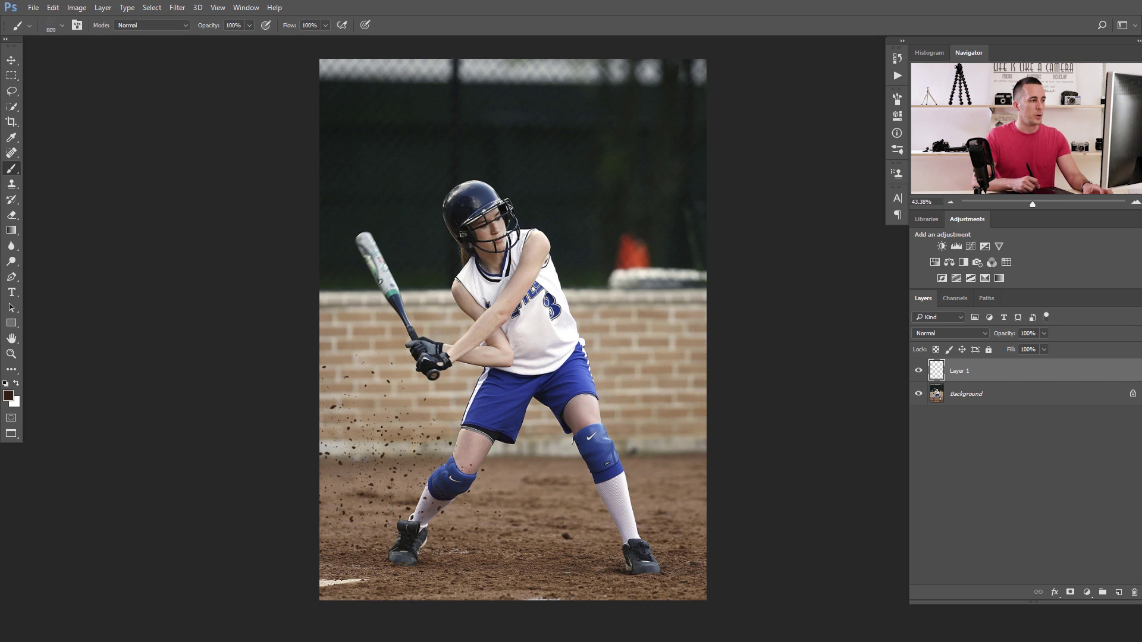
- Apply a Motion Blur of -22° angle and 10 px distance to Layer 1
click(173, 9)
mouse_move(202, 140)
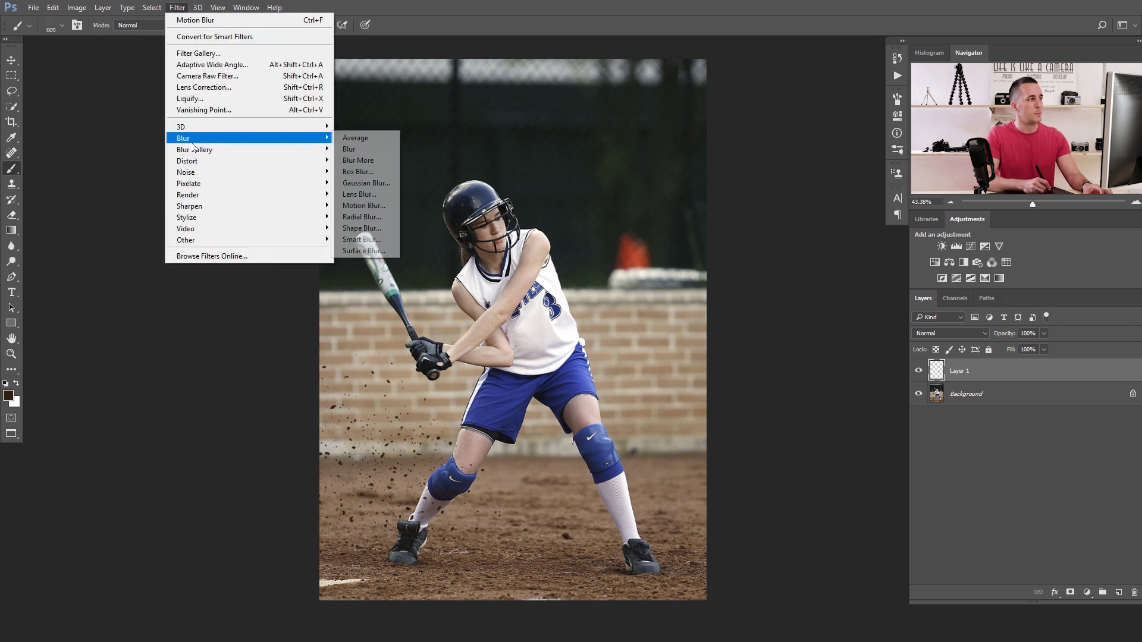
click(363, 205)
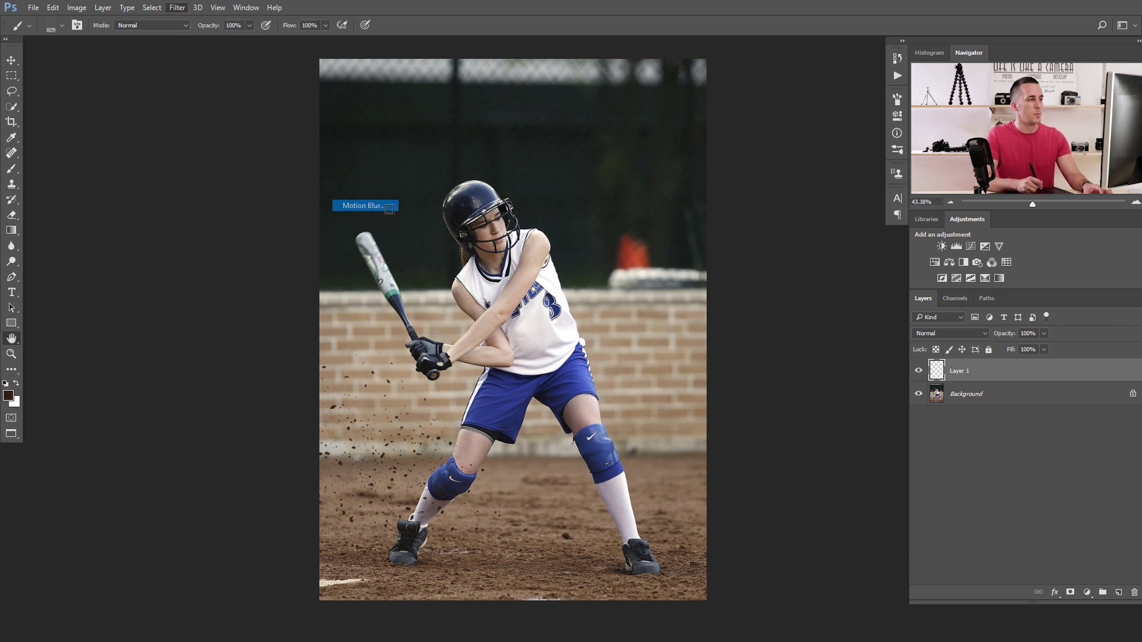
drag(1000, 366, 1004, 369)
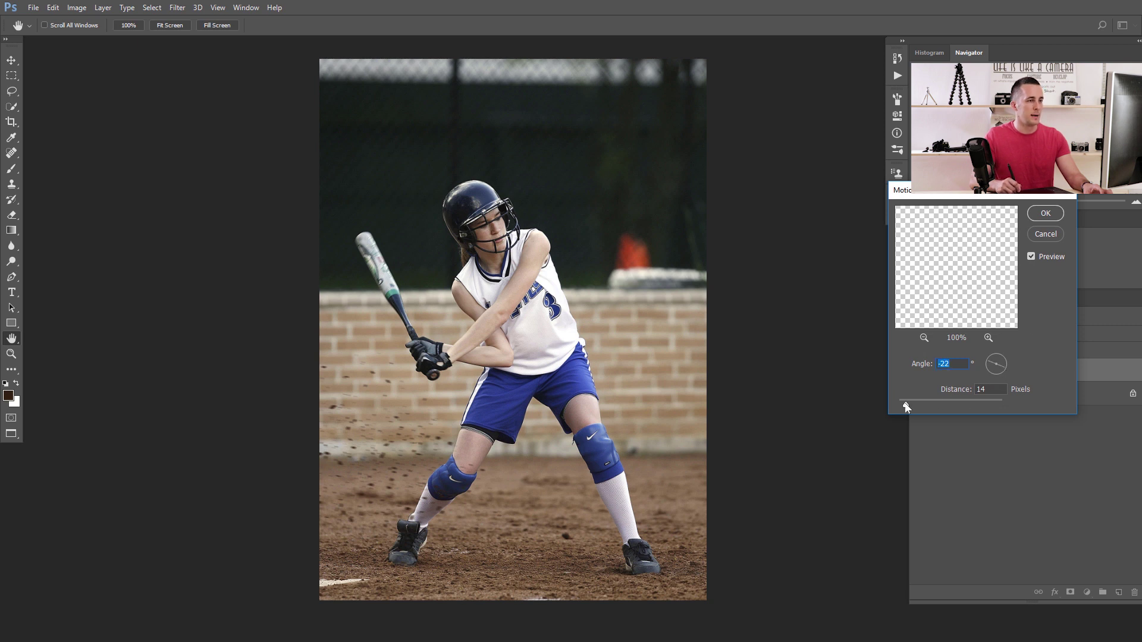
drag(905, 406, 904, 406)
drag(908, 405, 907, 405)
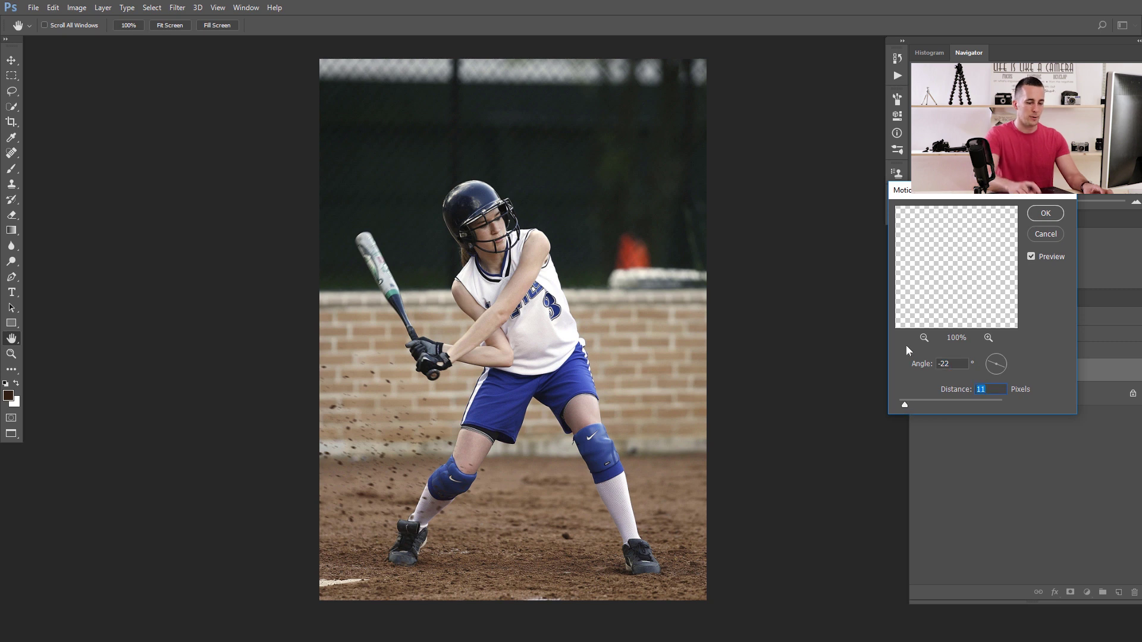
click(1044, 212)
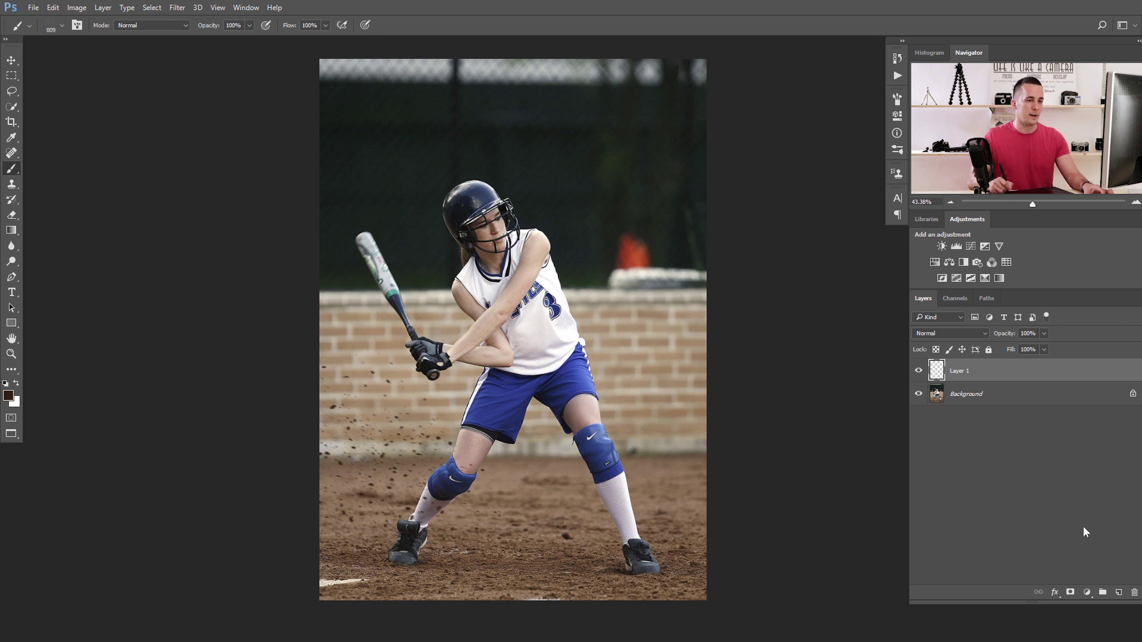
- Add Layer 2 and paint debris specks around the right leg with a 500 px brush
click(1118, 592)
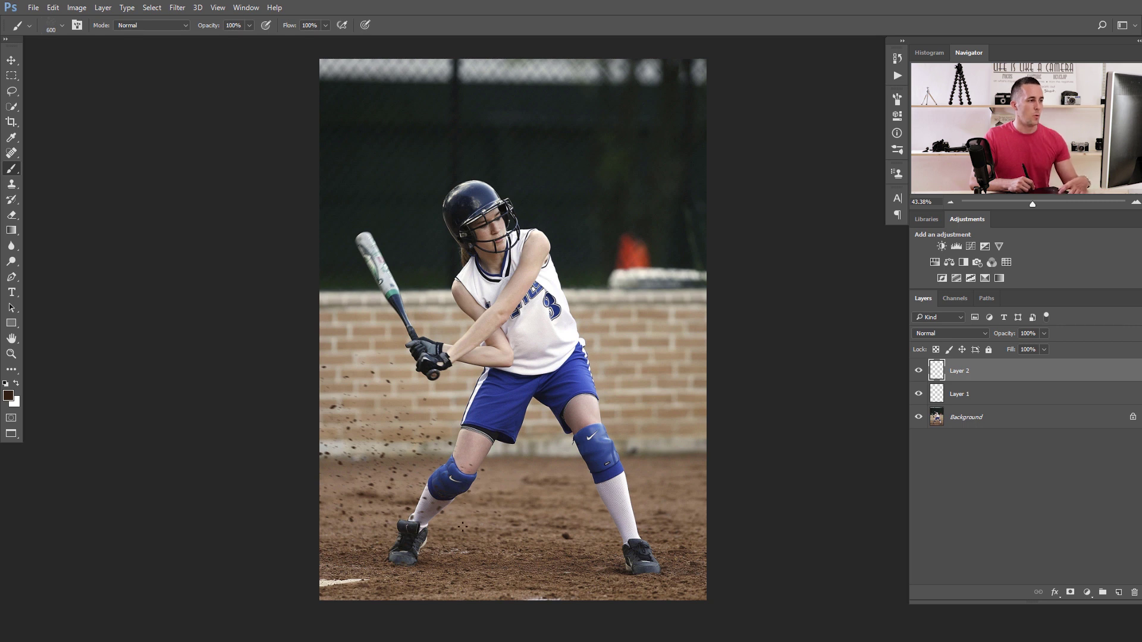
key(bracketleft)
key(bracketleft)
key(bracketleft)
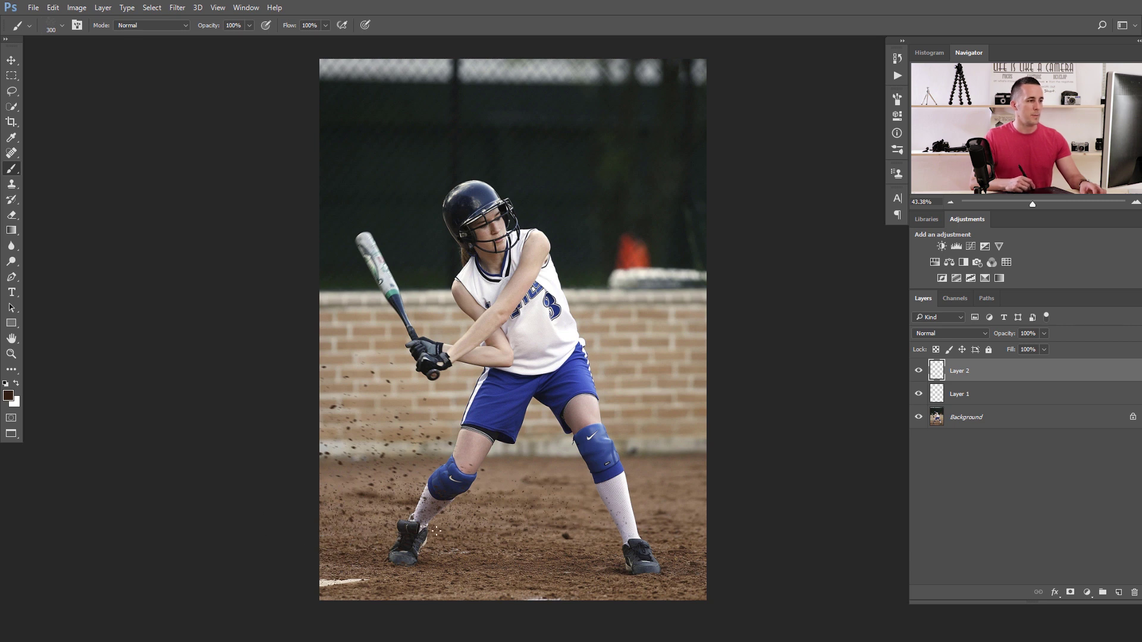
key(bracketright)
key(bracketright)
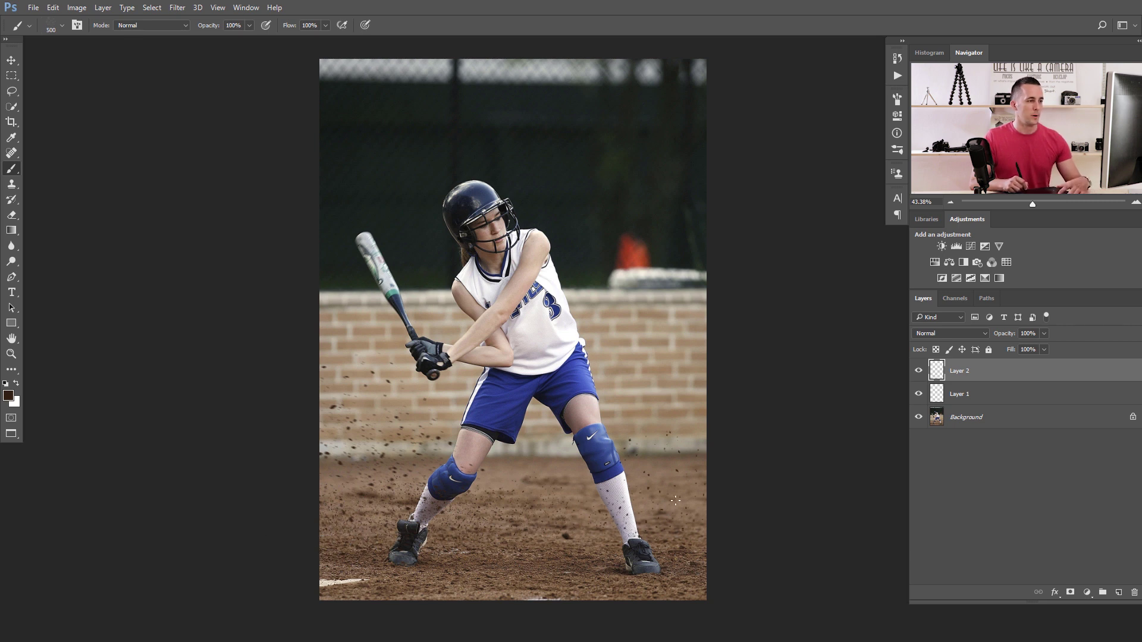
click(635, 530)
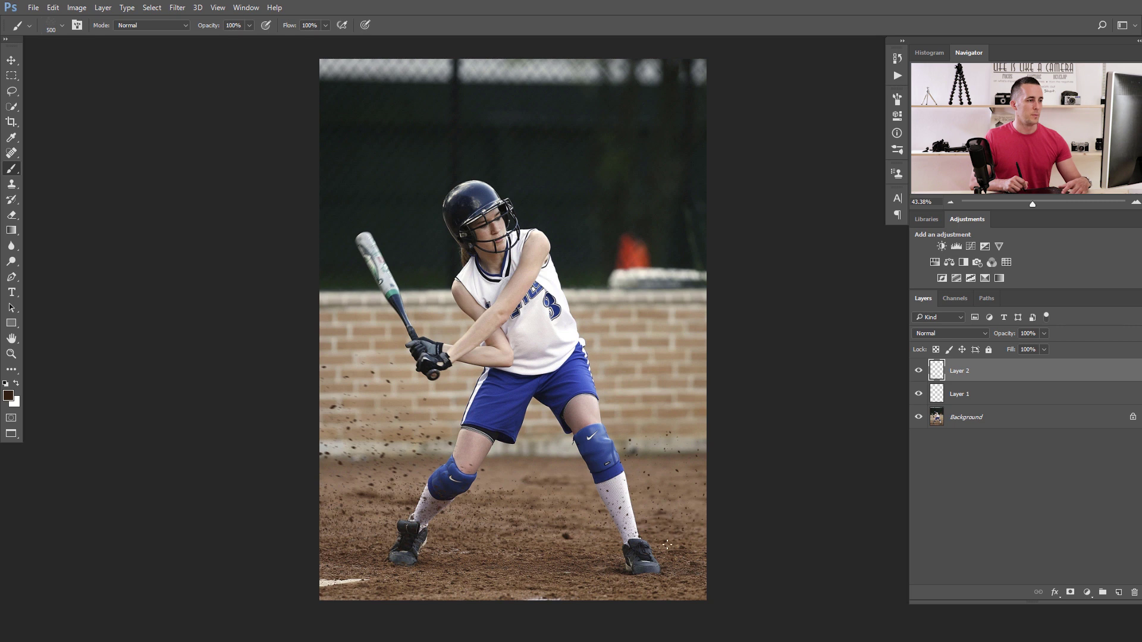
- Motion-blur Layer 2, drop its opacity to 74%, and add an empty Layer 3
click(178, 8)
mouse_move(238, 138)
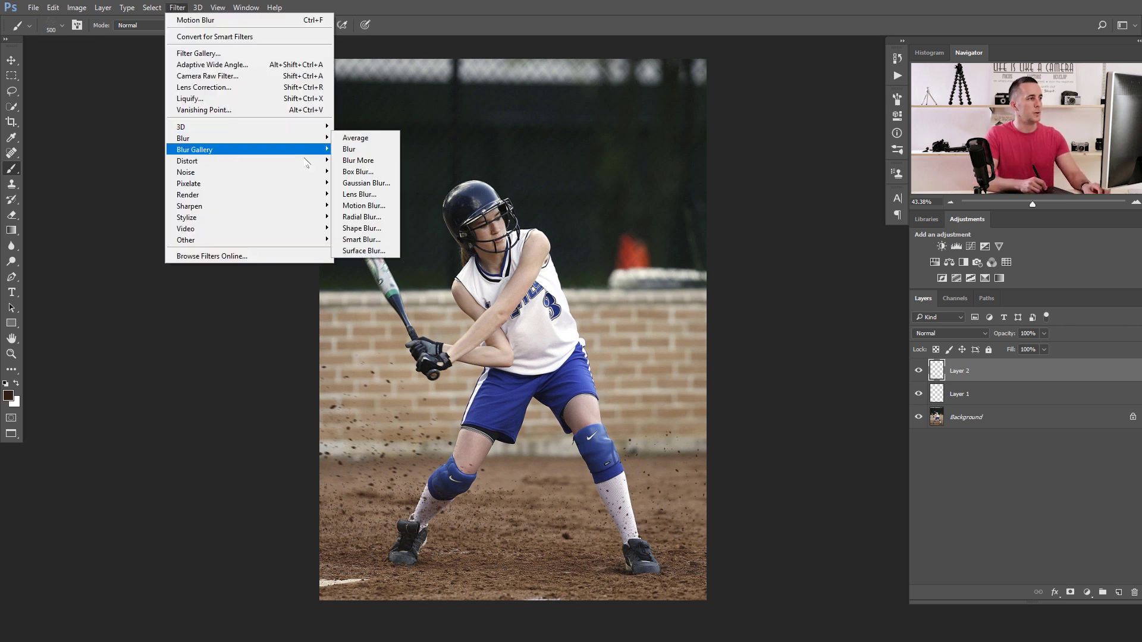
click(370, 206)
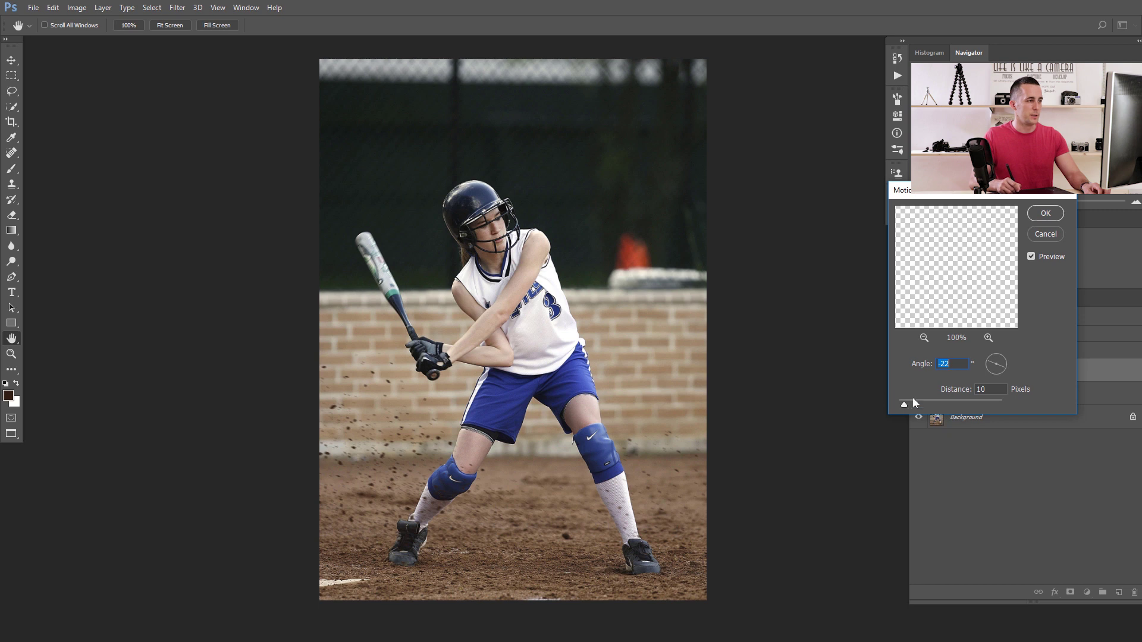
click(1041, 216)
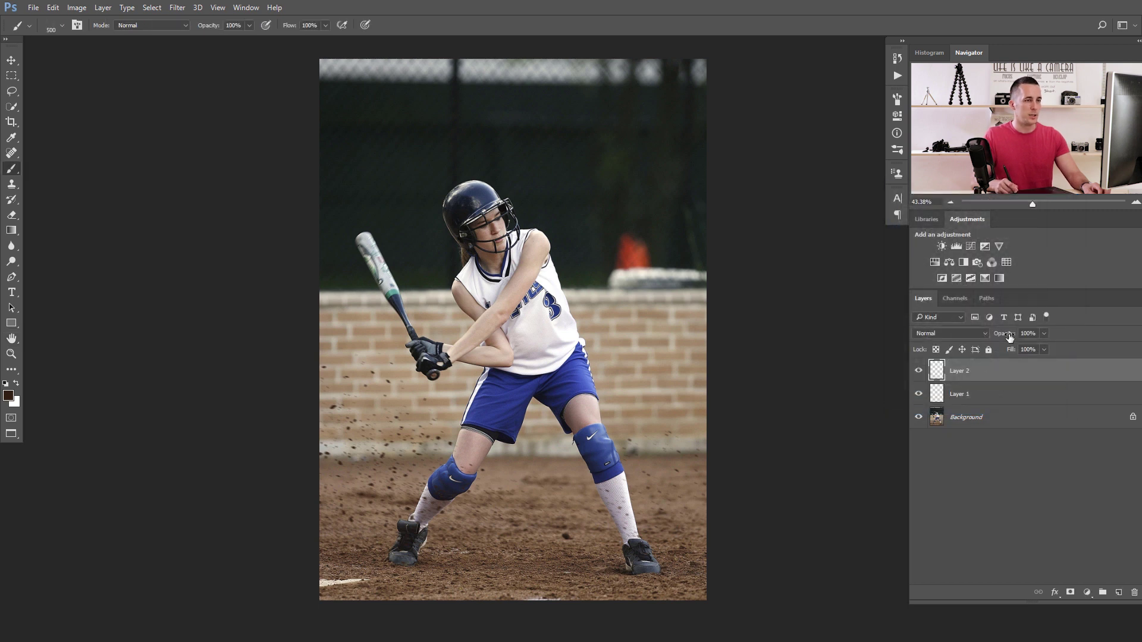
drag(1009, 337, 1002, 333)
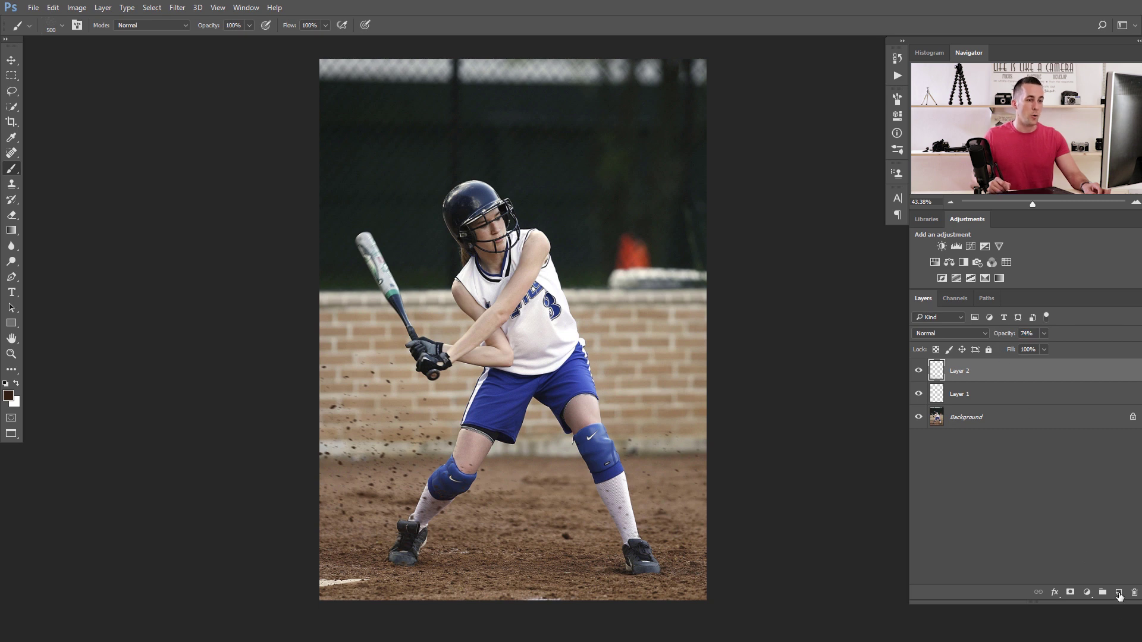
click(1118, 593)
- Paint large 1500 px dirt specks on Layer 3 by the wall, left edge and legs
key(bracketright)
key(bracketright)
key(bracketright)
key(bracketright)
key(bracketright)
key(bracketright)
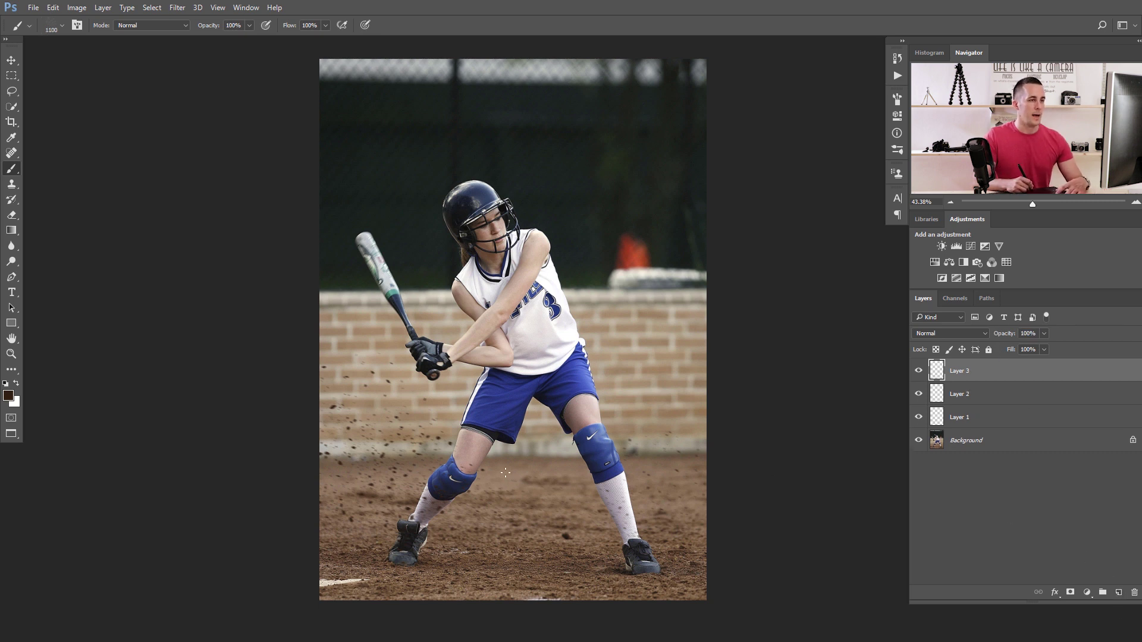
key(bracketright)
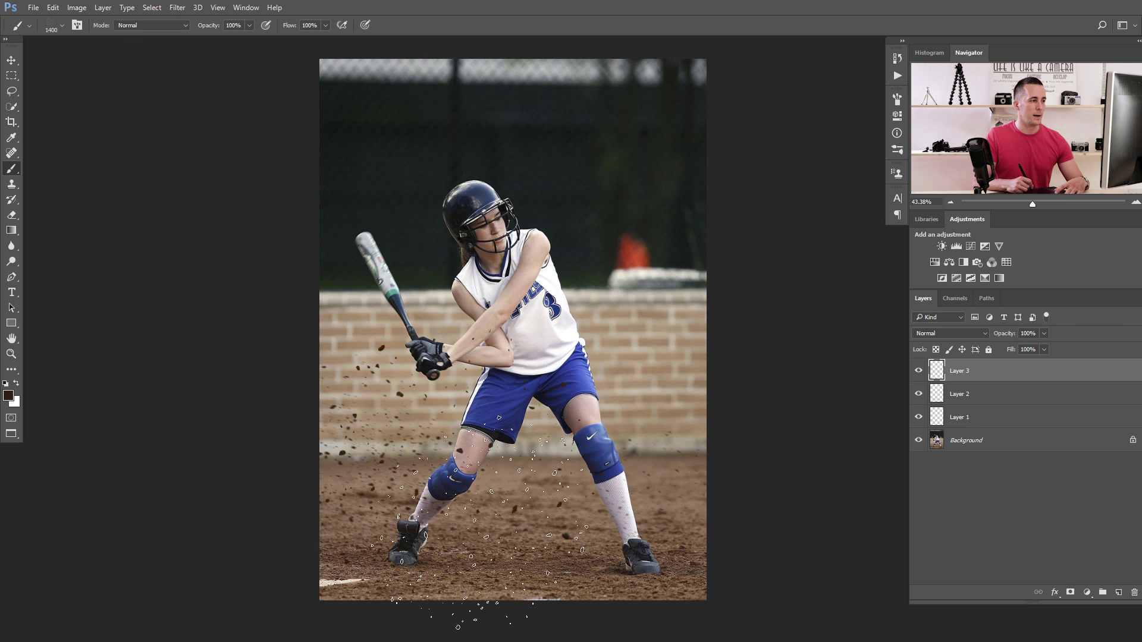
click(286, 437)
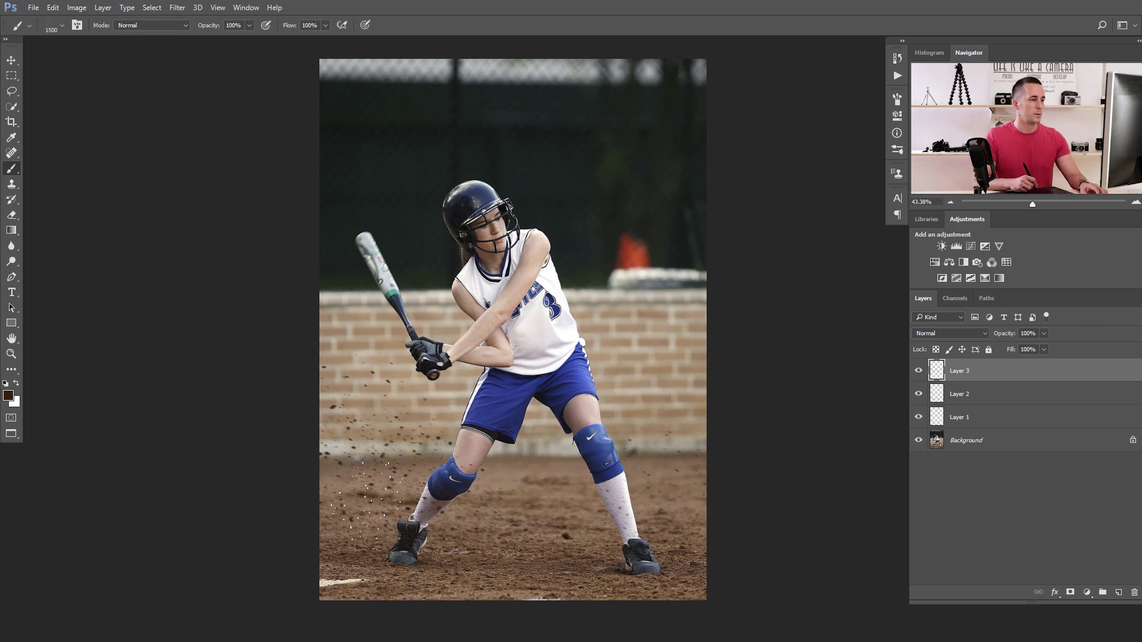
click(556, 594)
click(268, 353)
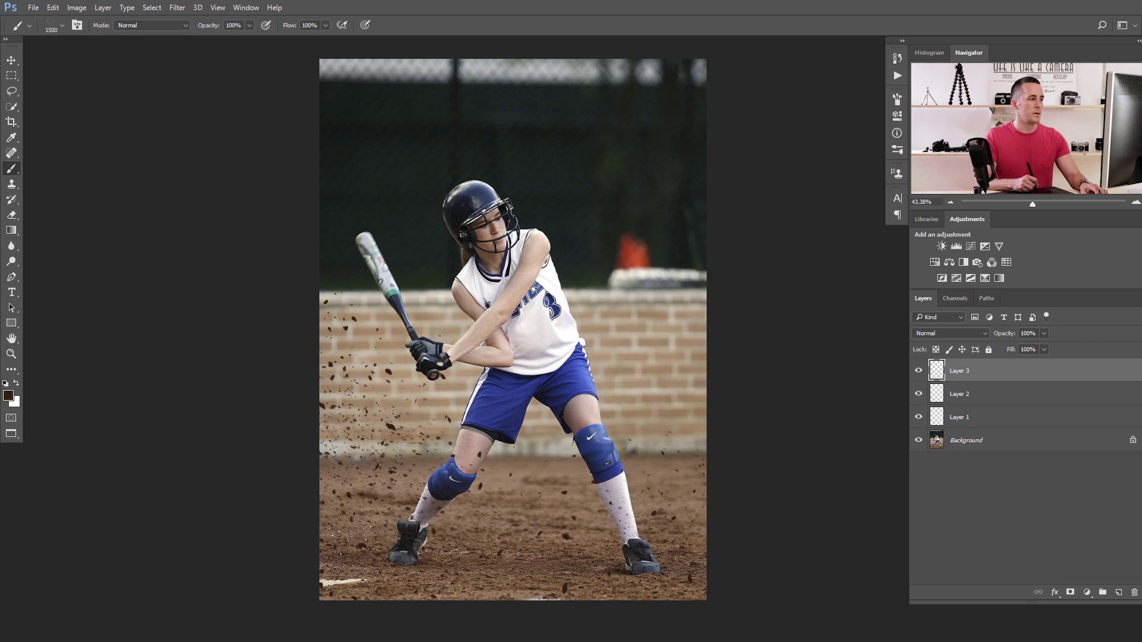
- Motion-blur Layer 3 and lower its opacity to 67%
click(174, 10)
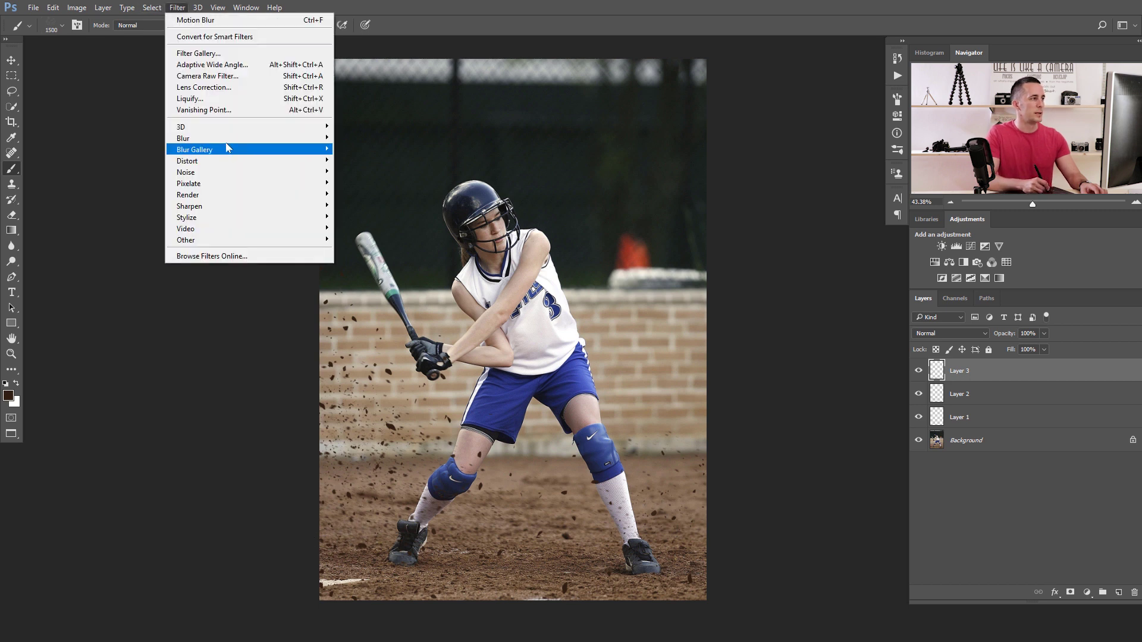
mouse_move(299, 142)
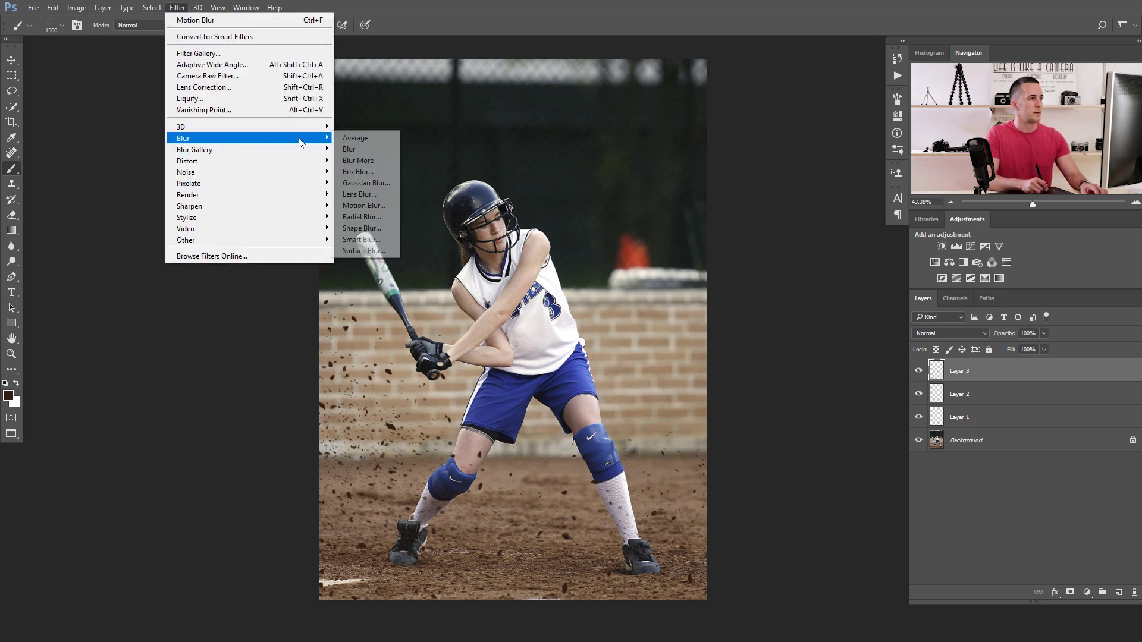
click(364, 205)
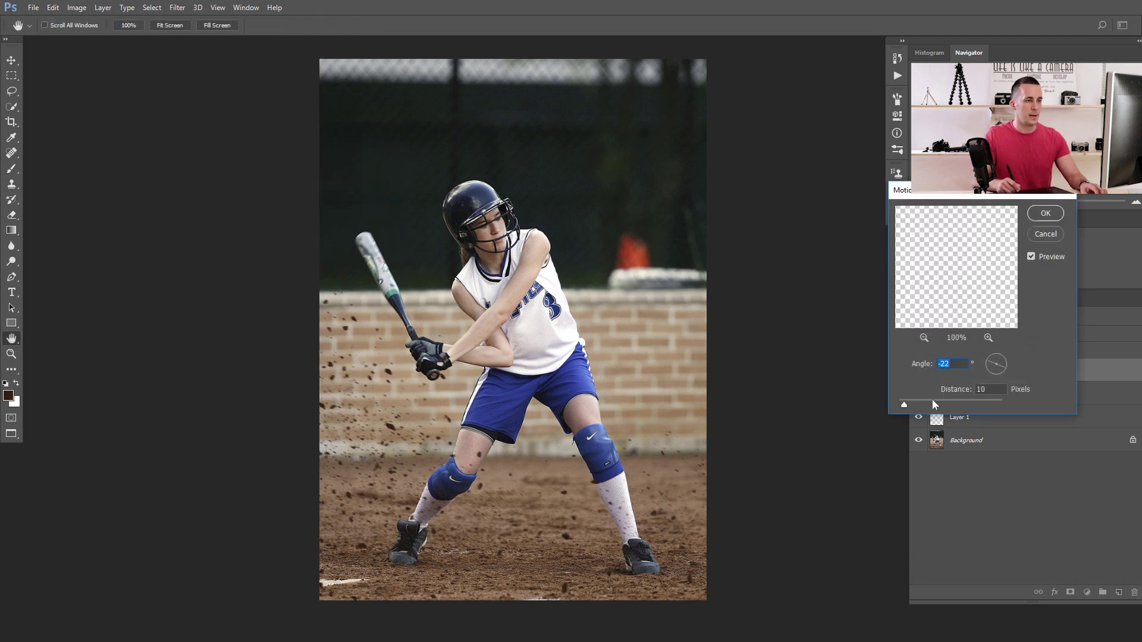
click(1044, 213)
drag(1009, 339, 985, 337)
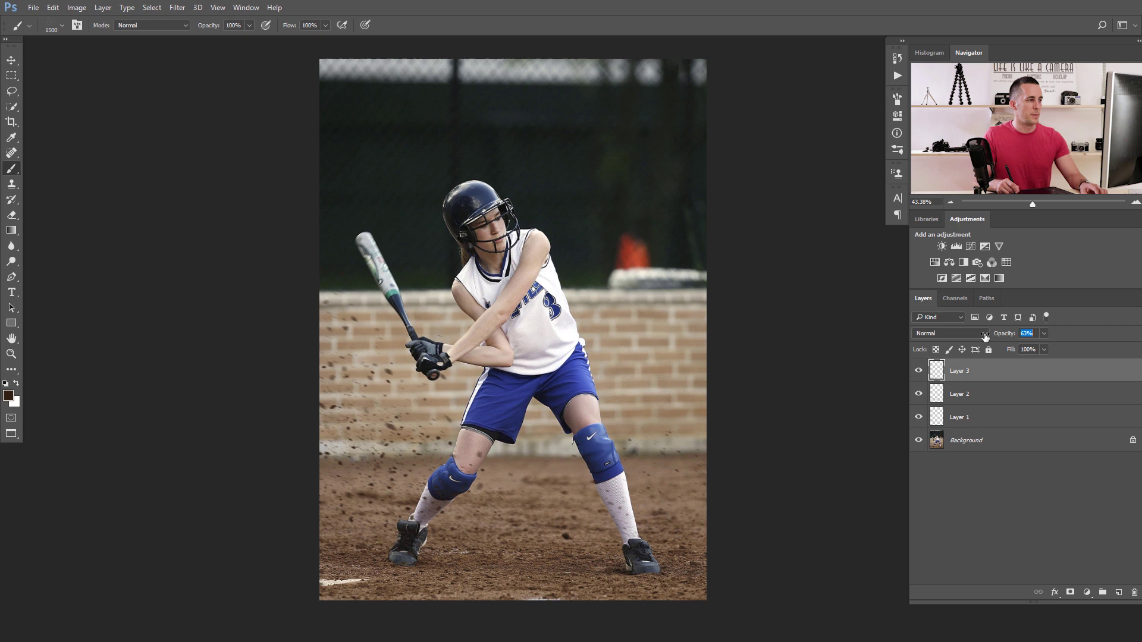
- Group the three softball debris layers into a group named 'Debris'
shift+click(945, 418)
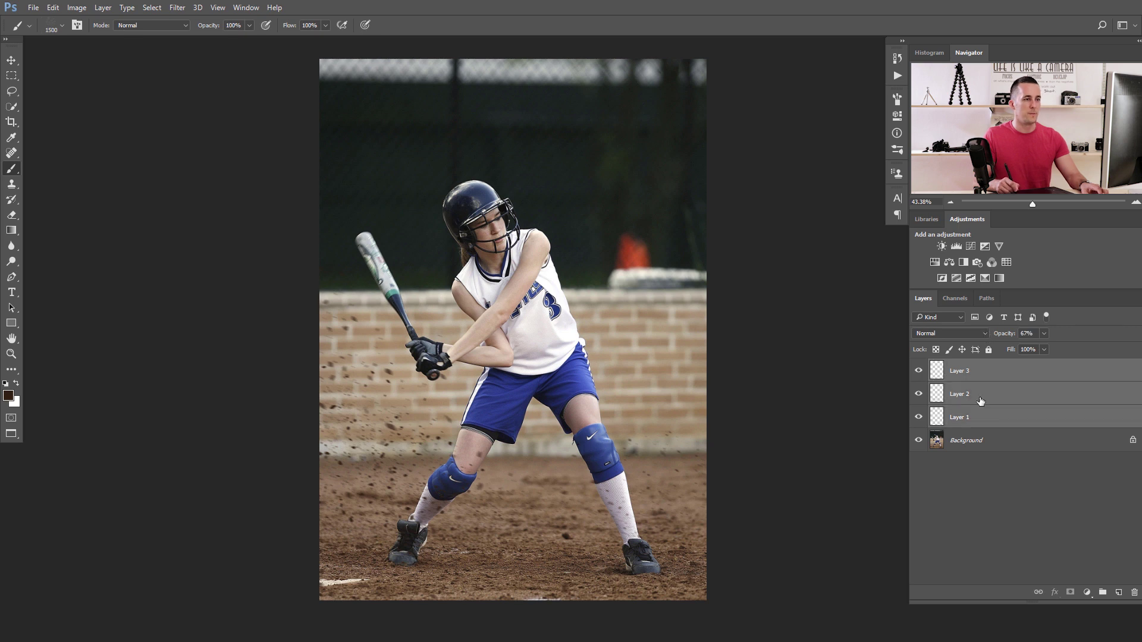
key(ctrl+g)
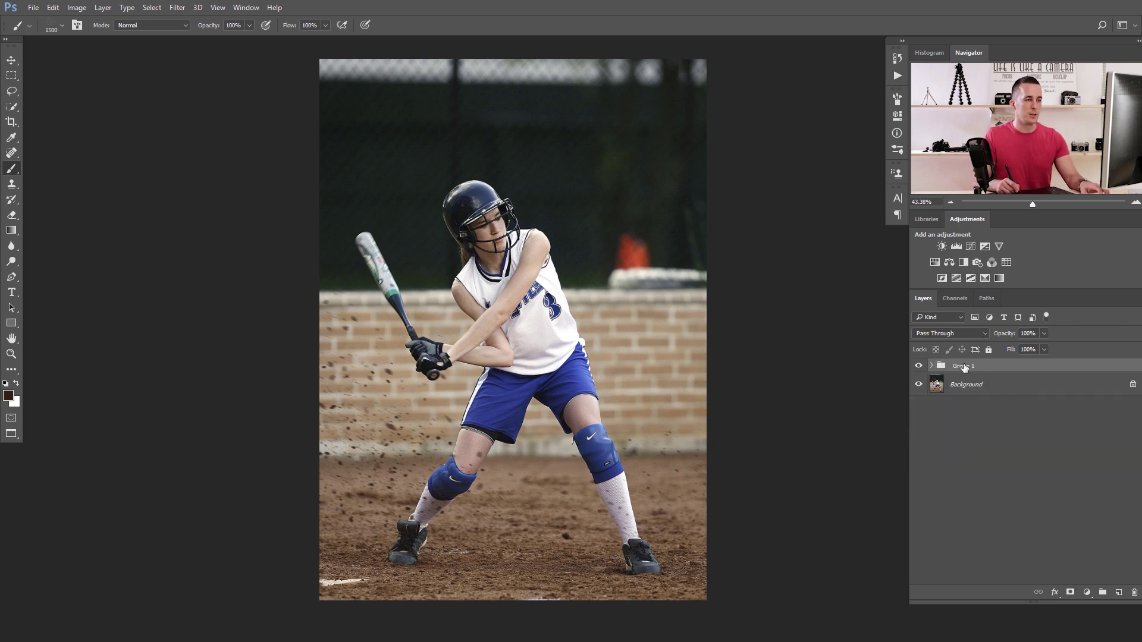
double_click(963, 366)
text(Debris)
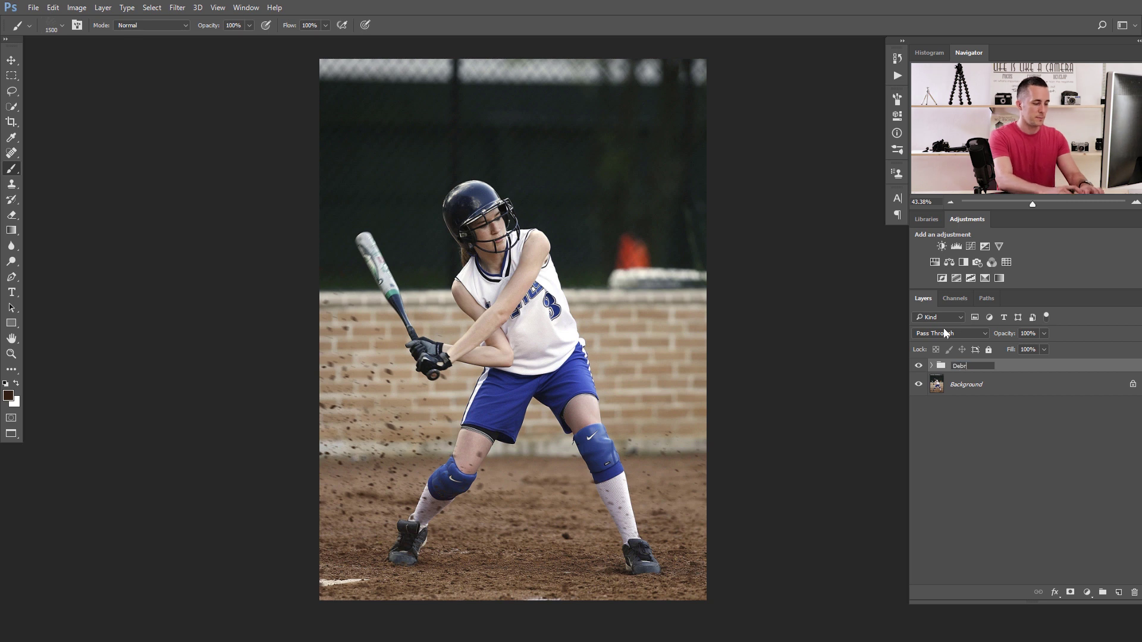
key(Return)
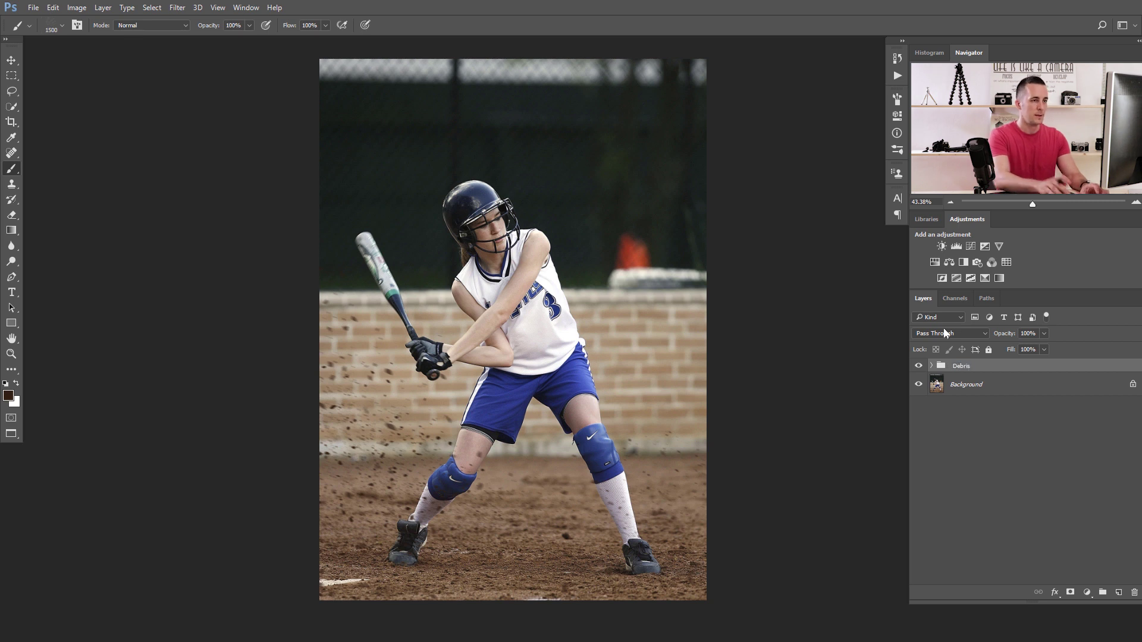
- Toggle the Debris group's visibility to compare, then switch to the motocross photo
click(919, 367)
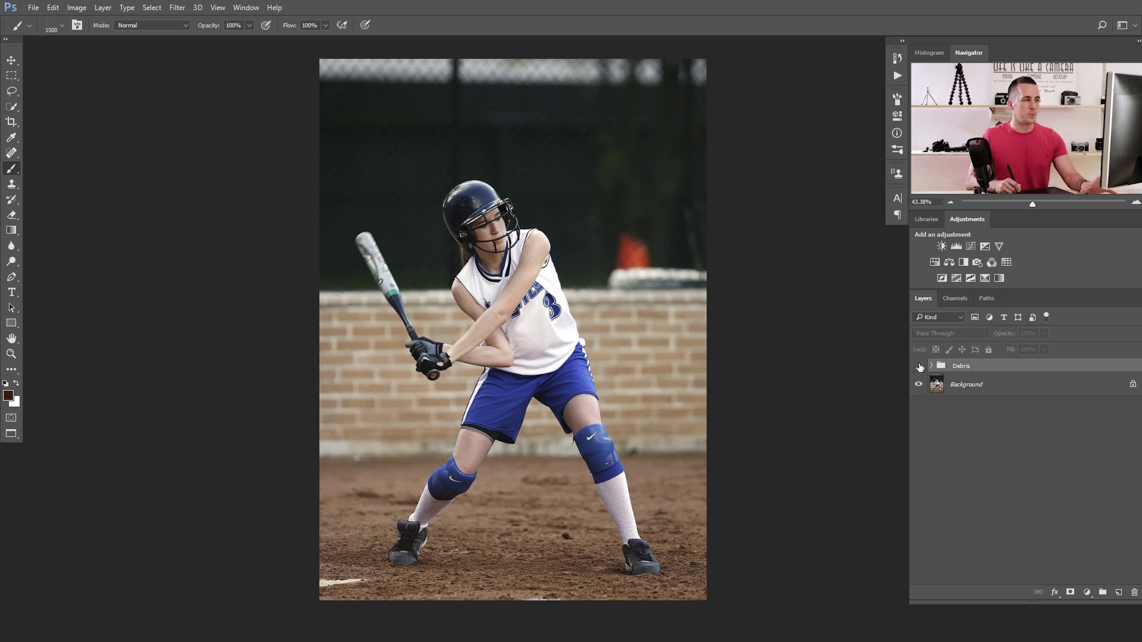
click(919, 366)
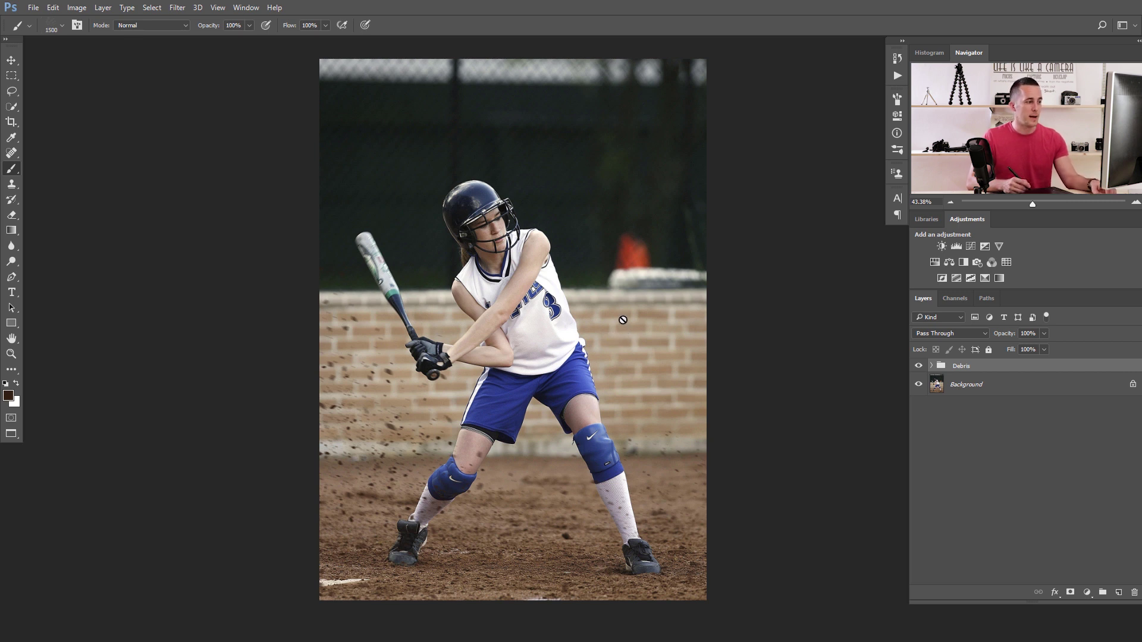
key(ctrl+Tab)
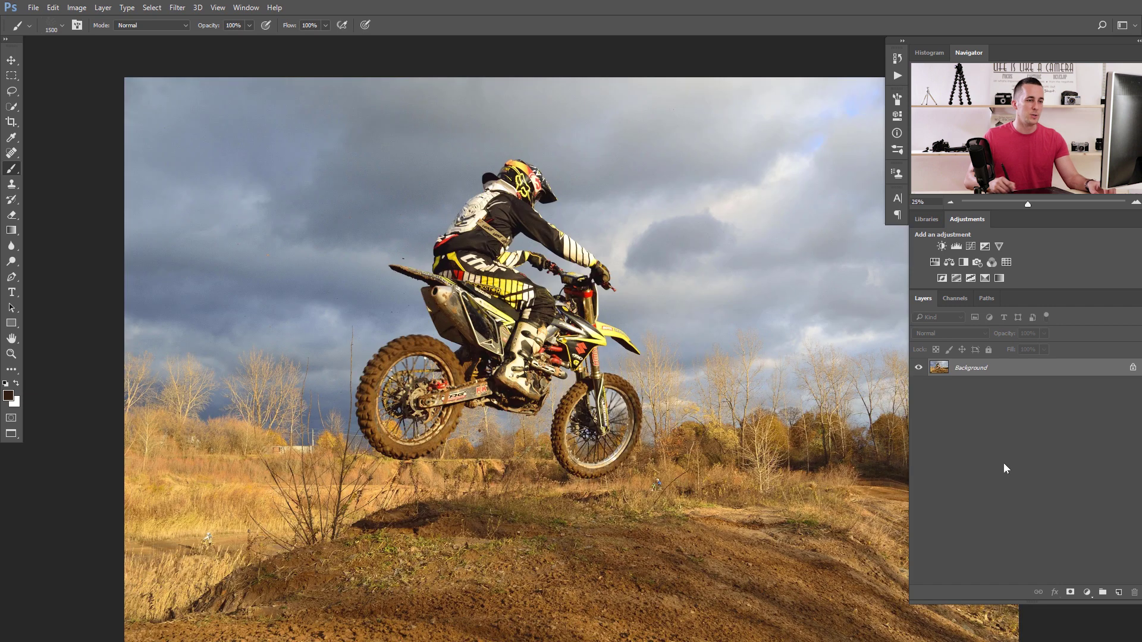
- On a new layer, paint small dark mud specks left of the bike and motion-blur them at -22°, distance 16
click(1116, 591)
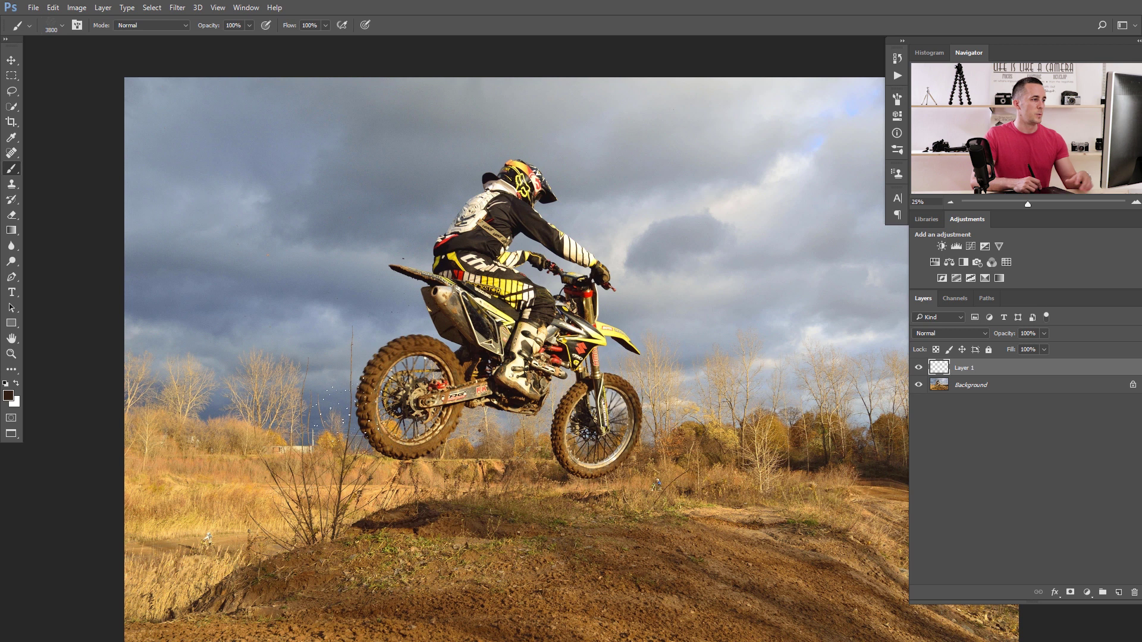
key(bracketleft)
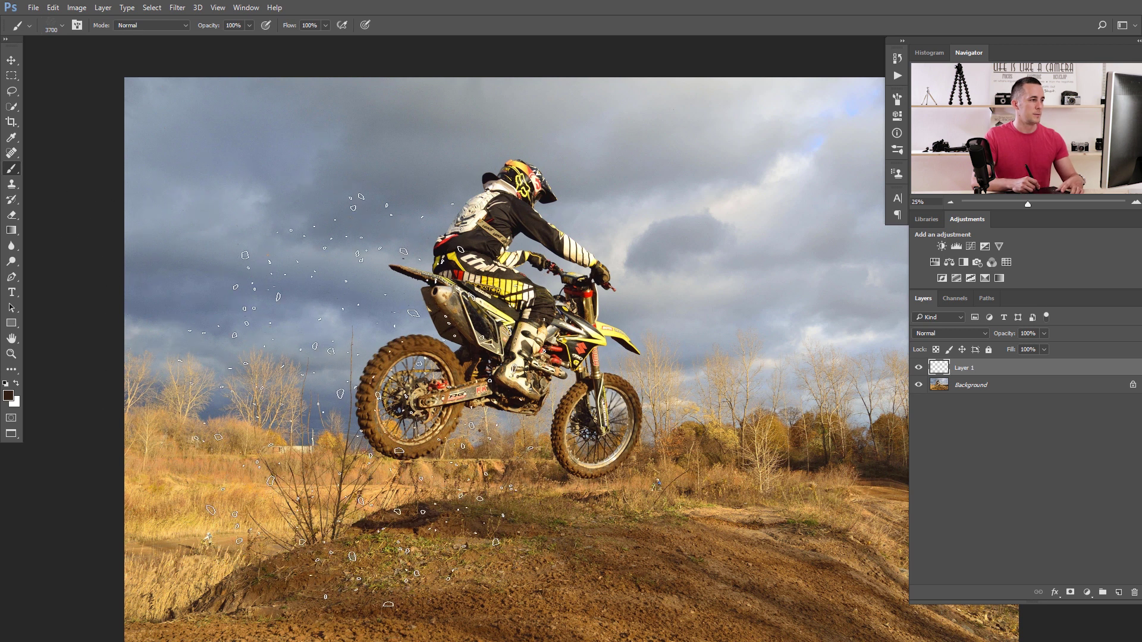
key(bracketleft)
key(bracketleft)
key(bracketleft)
key(bracketleft)
key(bracketleft)
key(bracketleft)
key(bracketleft)
key(bracketleft)
key(bracketleft)
key(bracketleft)
key(bracketleft)
key(bracketleft)
key(bracketleft)
key(bracketleft)
key(bracketleft)
key(bracketleft)
key(bracketleft)
key(bracketleft)
key(bracketleft)
key(bracketleft)
click(256, 389)
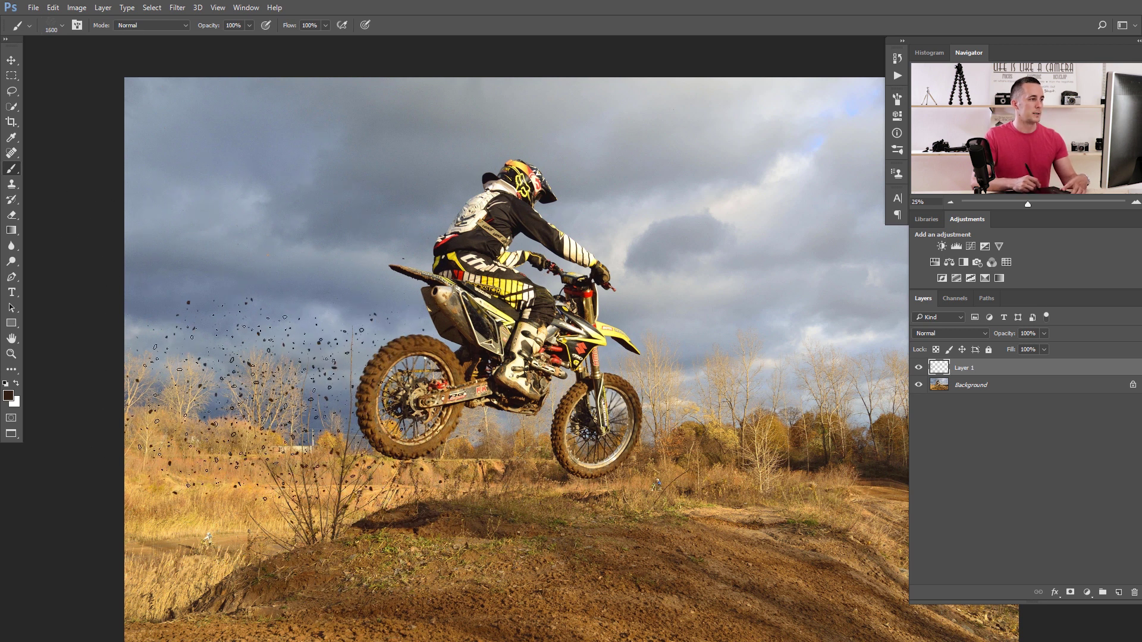
key(bracketleft)
key(bracketleft)
key(bracketleft)
key(bracketleft)
key(bracketleft)
key(bracketleft)
key(bracketleft)
key(bracketleft)
key(bracketleft)
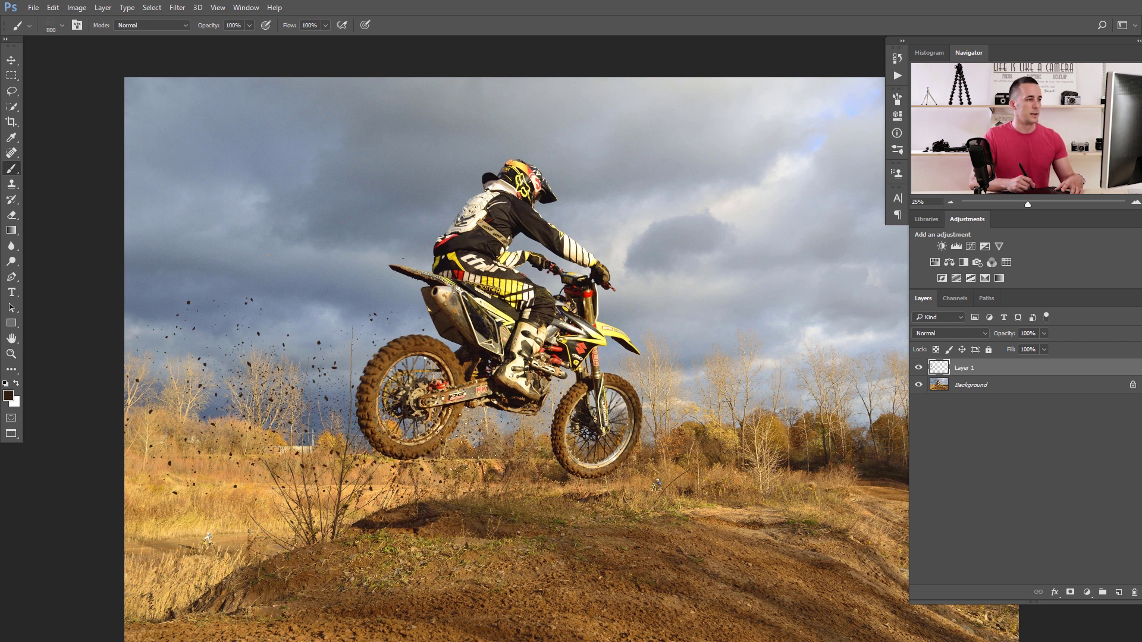
key(ctrl+alt+f)
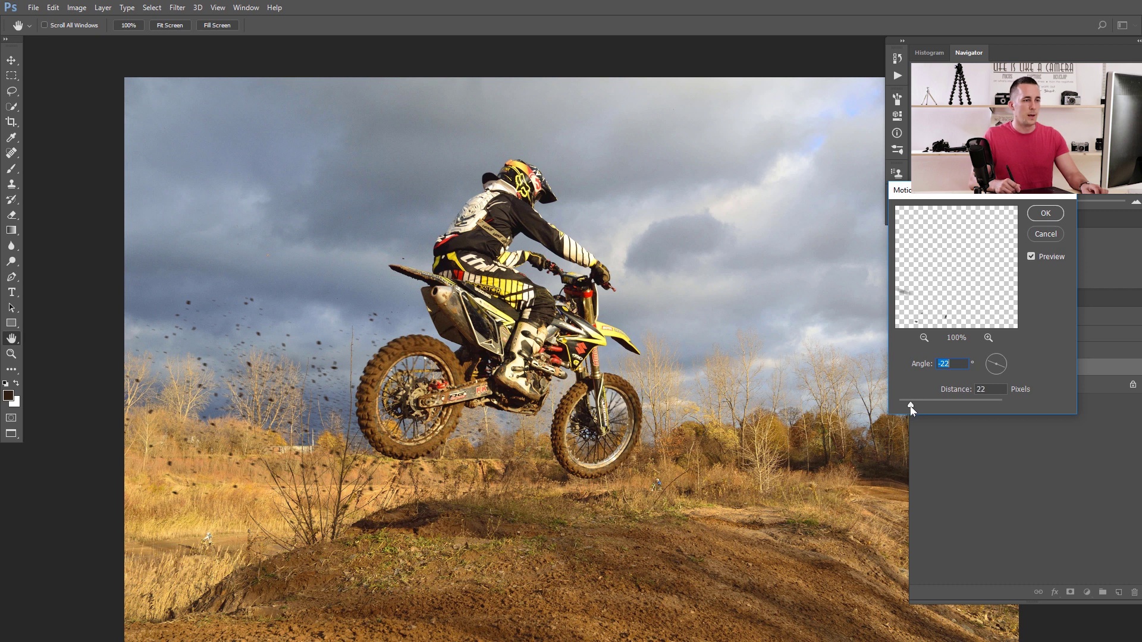
click(1044, 214)
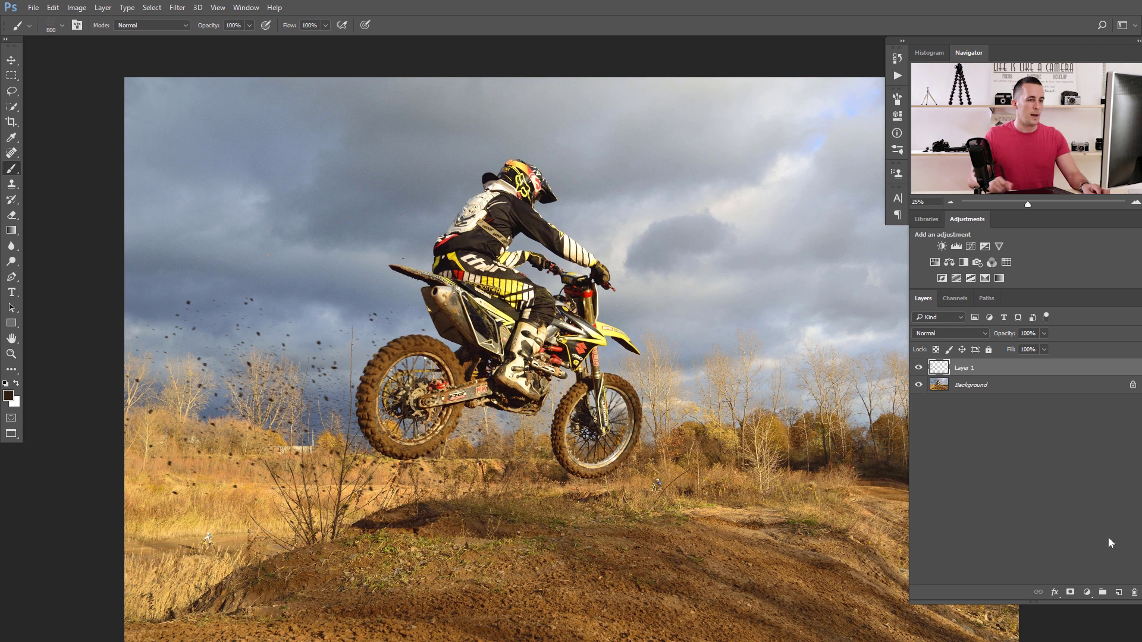
- On a second new layer, paint a burst of mud on the left and motion-blur it
click(1118, 592)
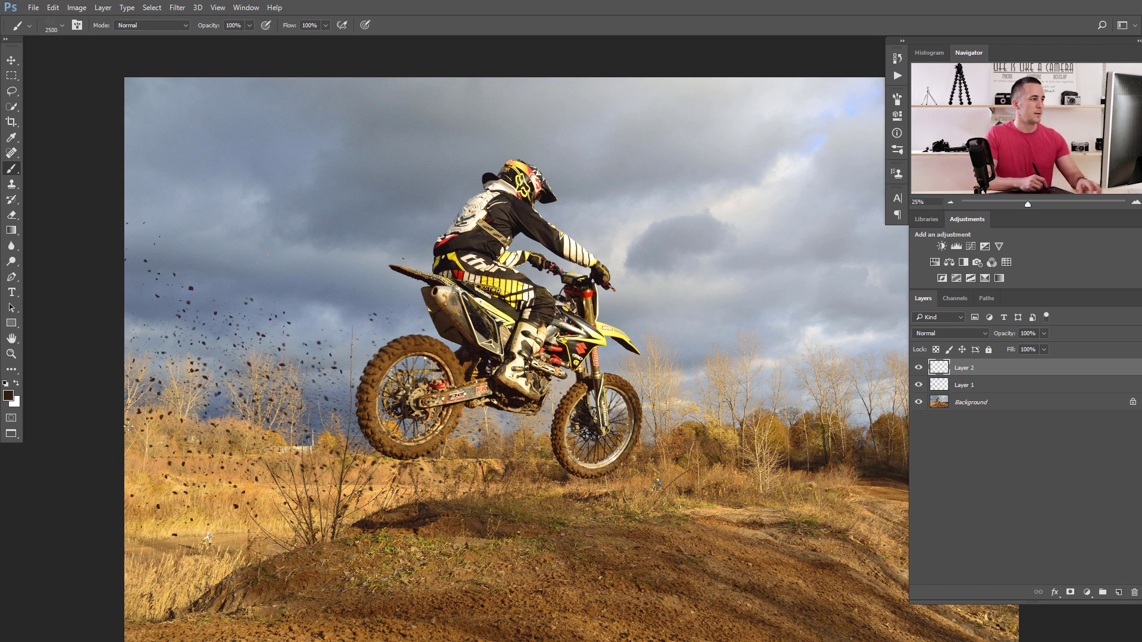
key(bracketright)
key(bracketright)
key(bracketright)
key(bracketright)
key(bracketleft)
click(226, 440)
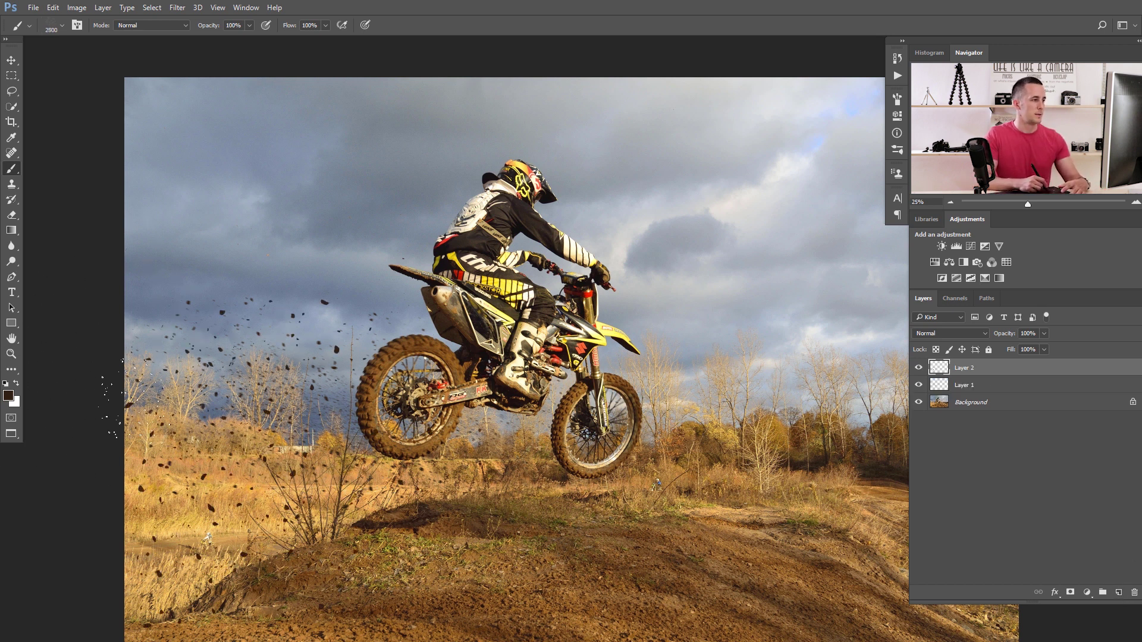
key(ctrl+alt+f)
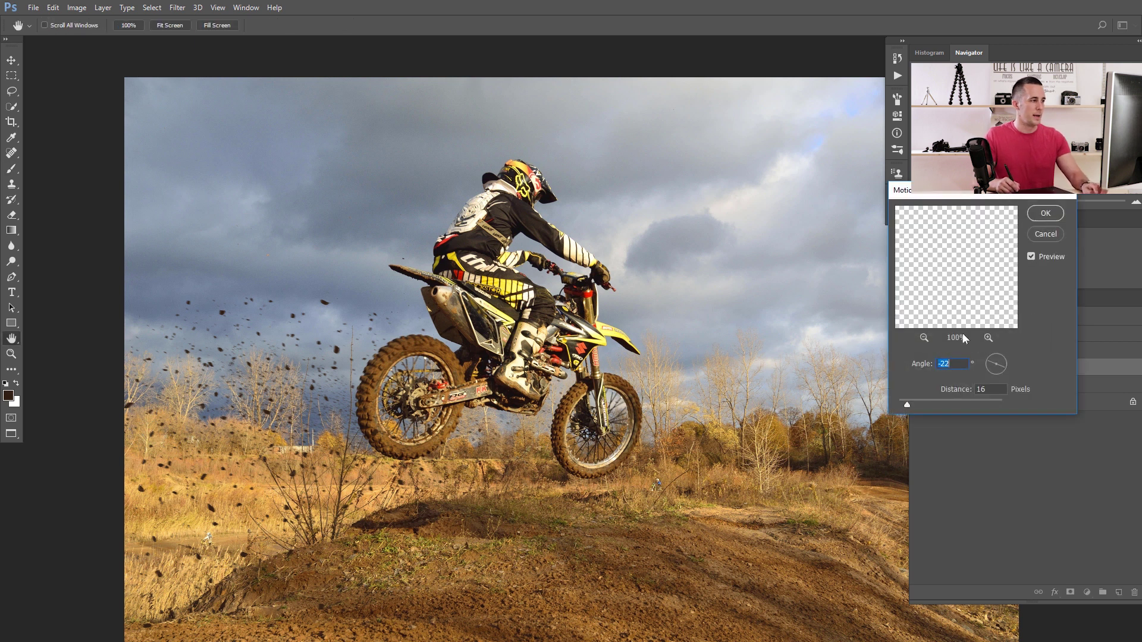
click(1040, 216)
- Add a layer mask to Layer 2 and paint out some lower-left particles with a hard round brush
click(1070, 592)
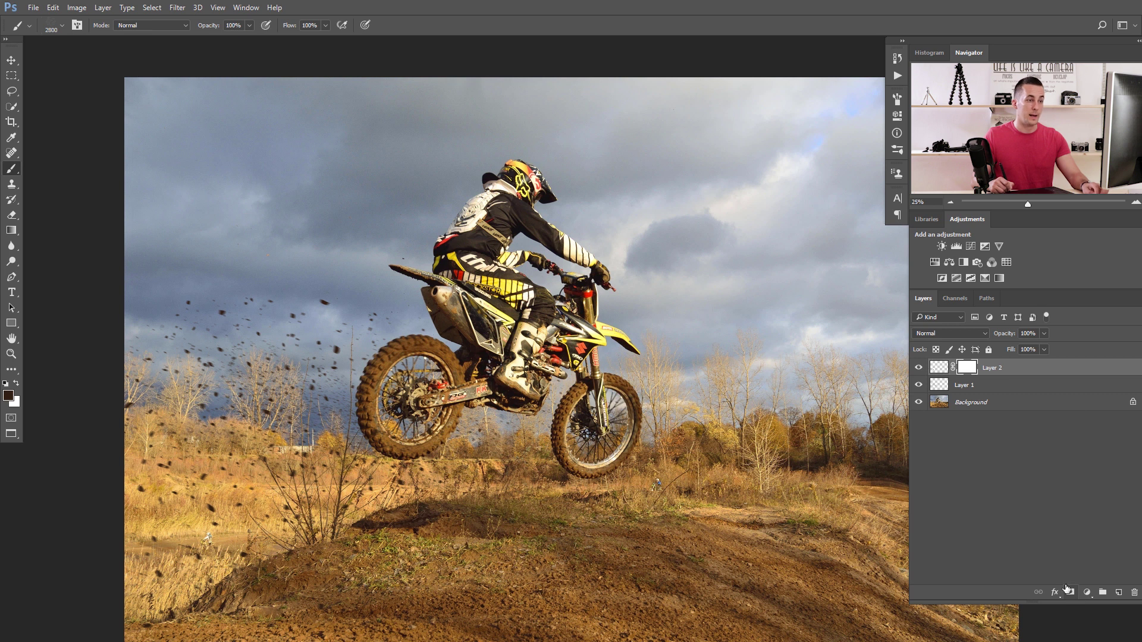
right_click(568, 378)
scroll(701, 490, up, 1)
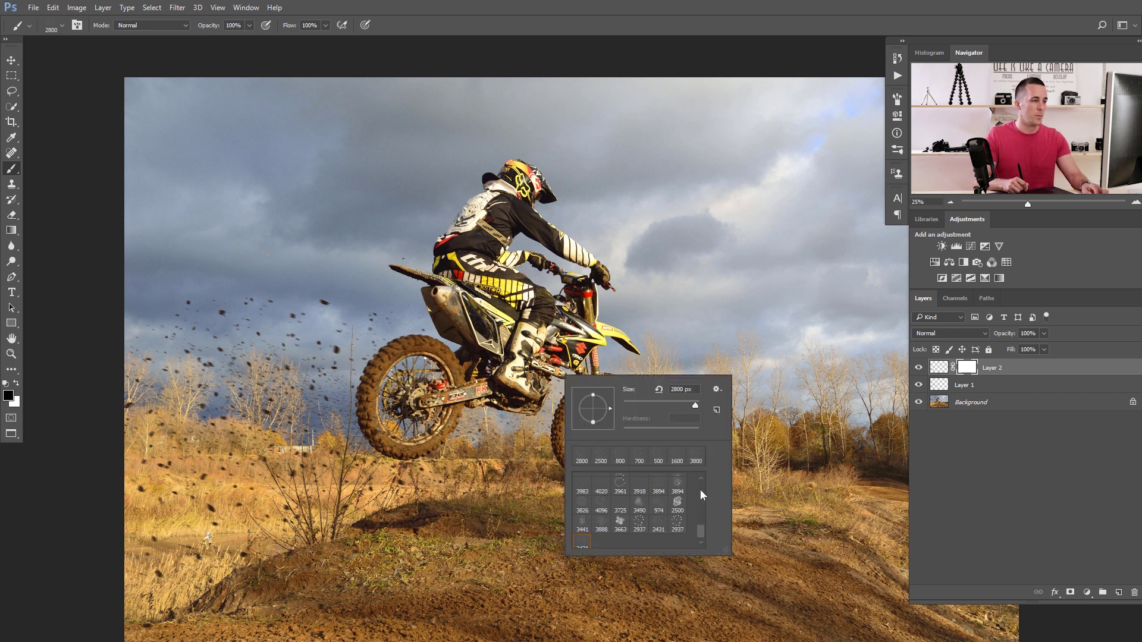
drag(704, 530, 707, 476)
click(600, 481)
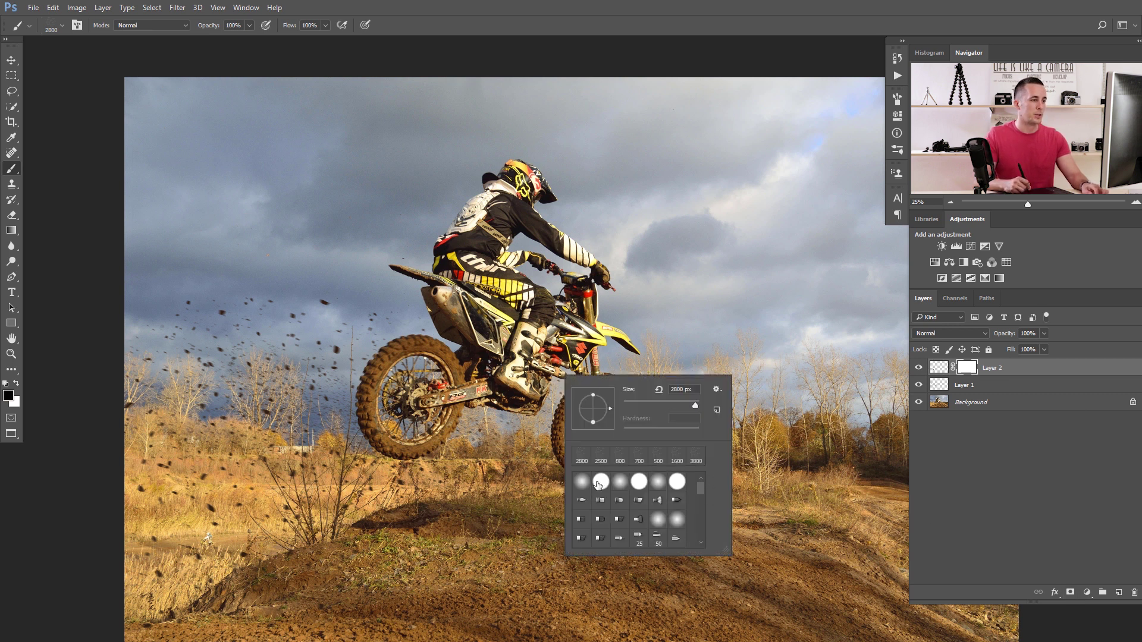
drag(336, 223, 267, 153)
key(bracketleft)
key(bracketleft)
key(bracketleft)
key(bracketleft)
key(bracketleft)
key(bracketleft)
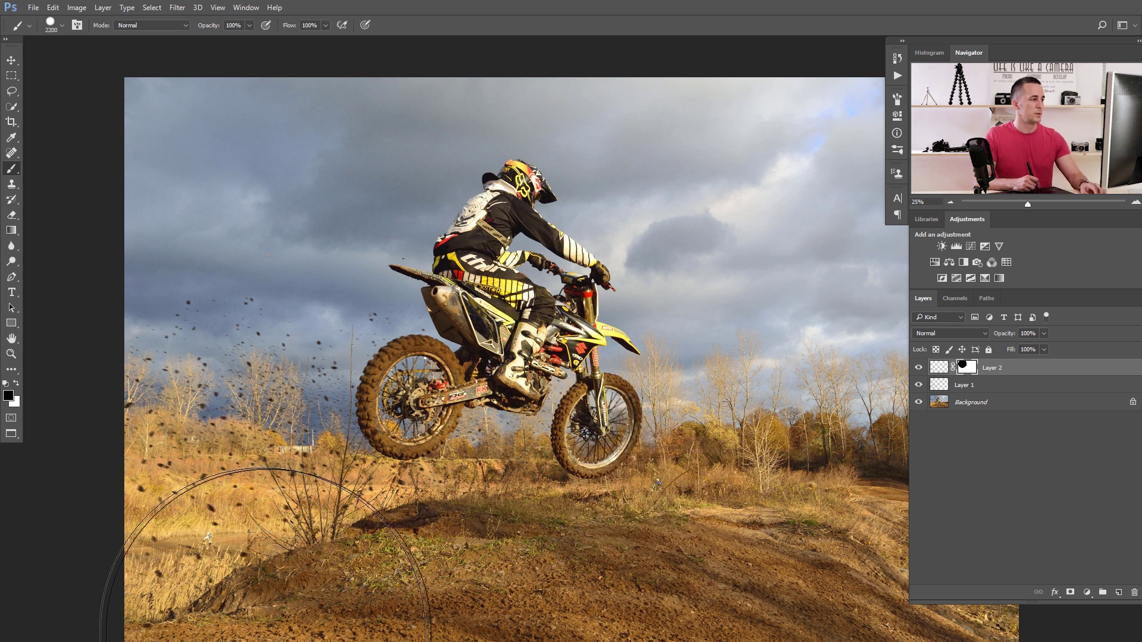
- Reapply Motion Blur to Layer 2's pixels at a stronger 42-pixel distance
click(938, 367)
key(ctrl+alt+f)
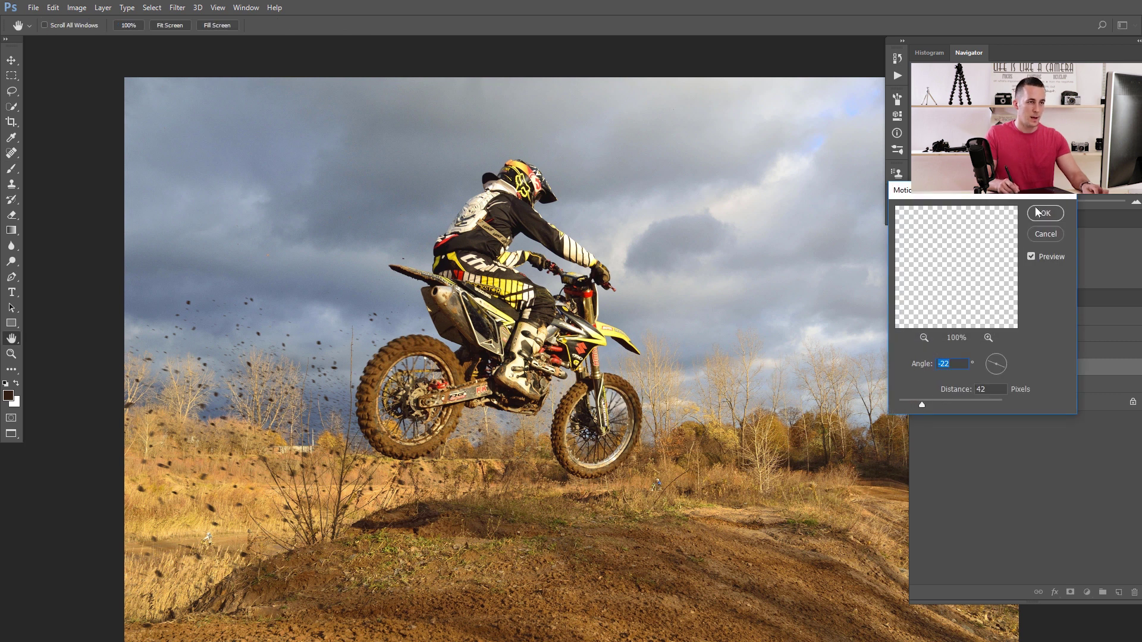
key(Return)
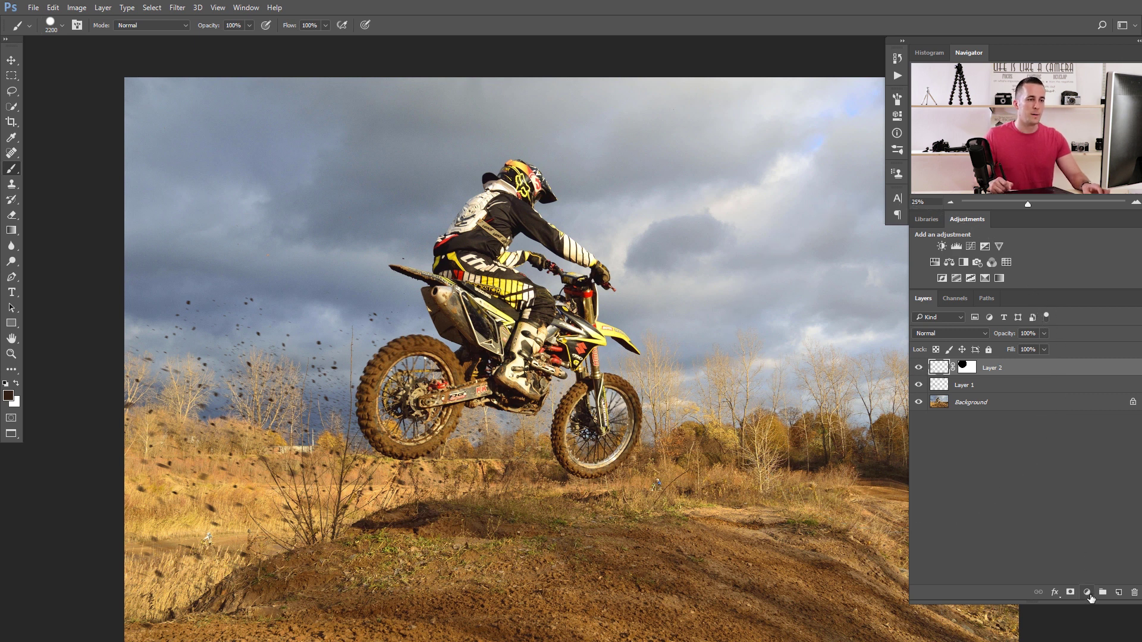
- Add clipped Curves adjustments that darken the mud particles on Layer 2 and Layer 1
click(1087, 592)
click(1068, 406)
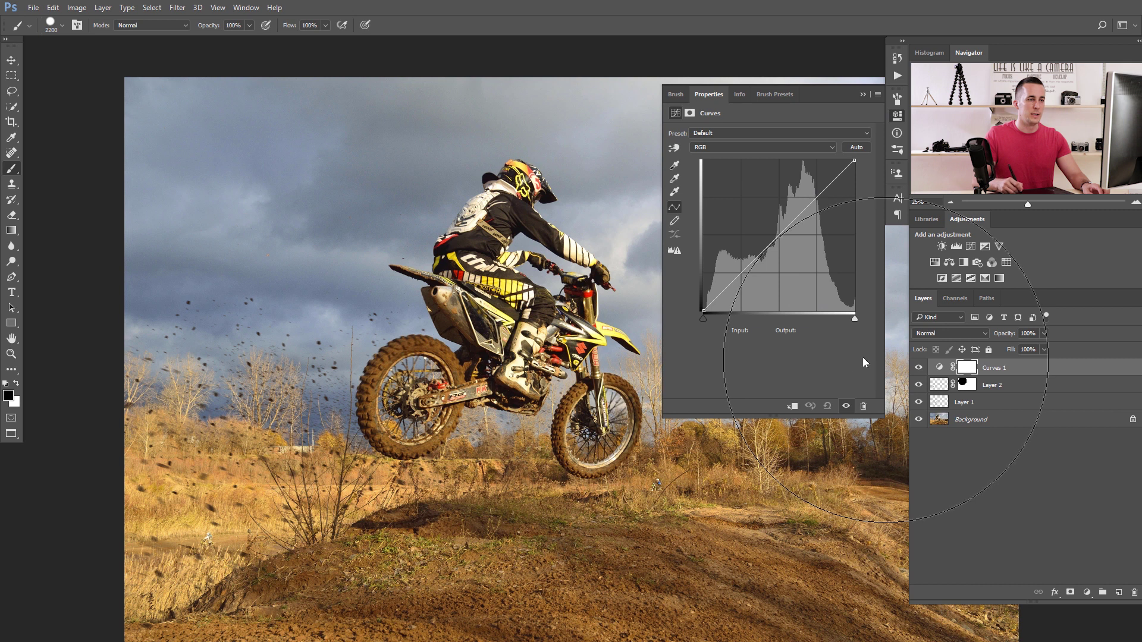
click(792, 406)
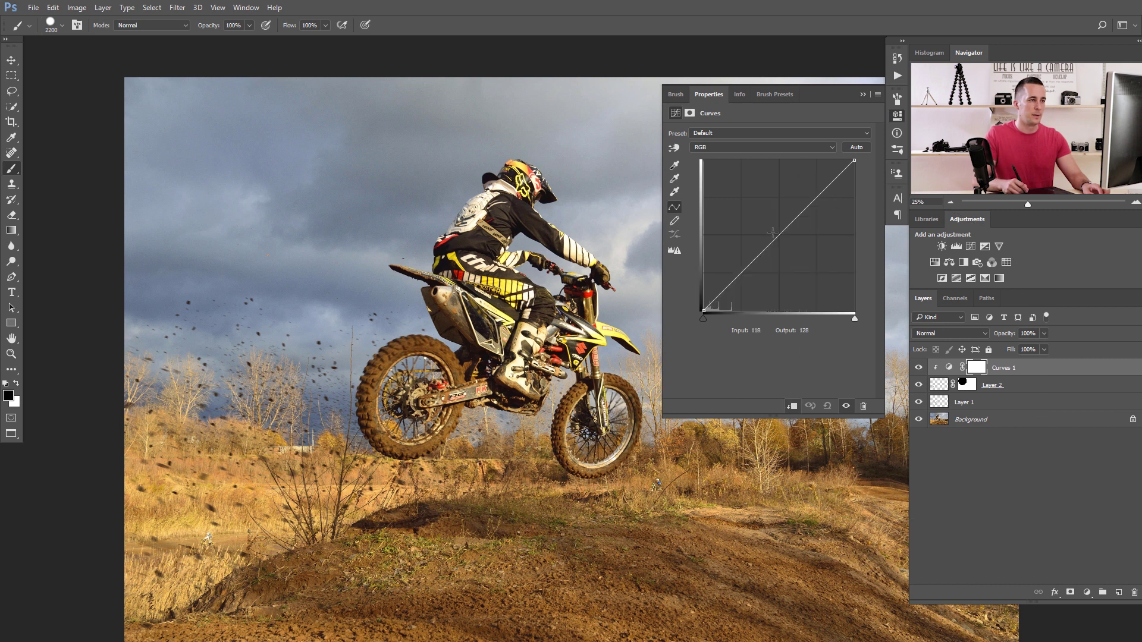
mouse_move(778, 236)
mouse_down()
mouse_move(764, 209)
mouse_move(790, 257)
mouse_move(770, 230)
mouse_up()
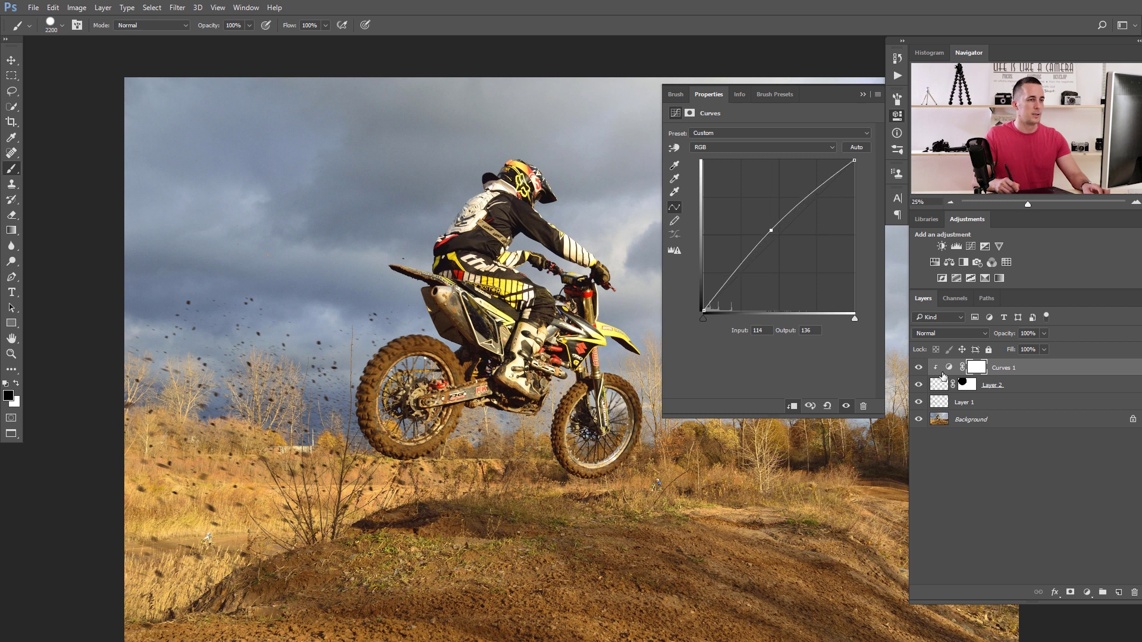
click(946, 400)
click(1086, 592)
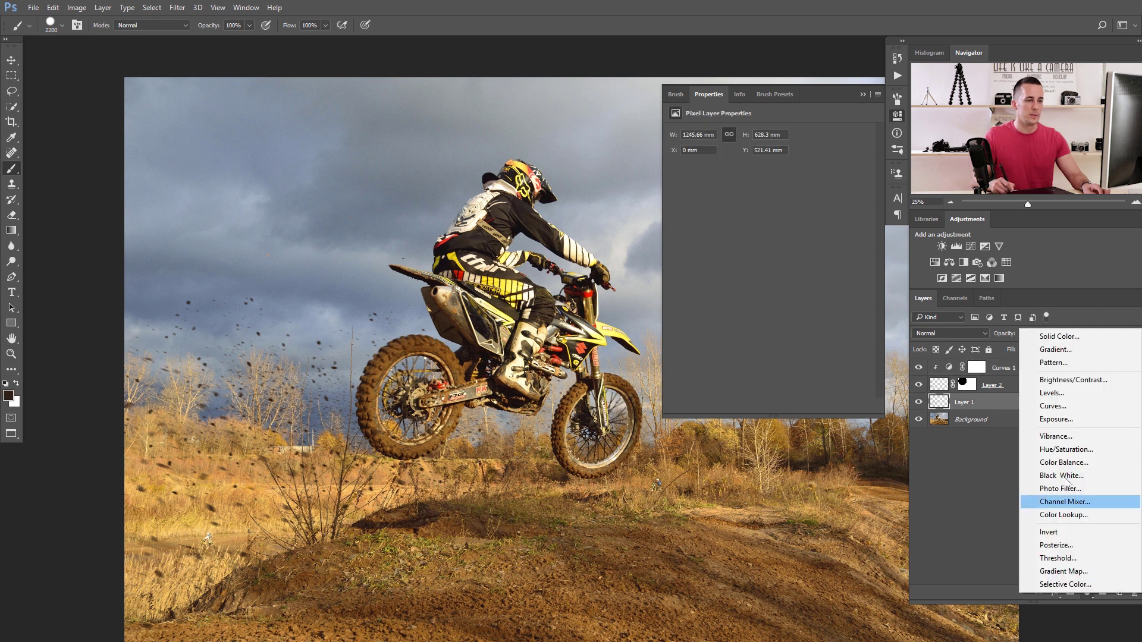
click(1063, 408)
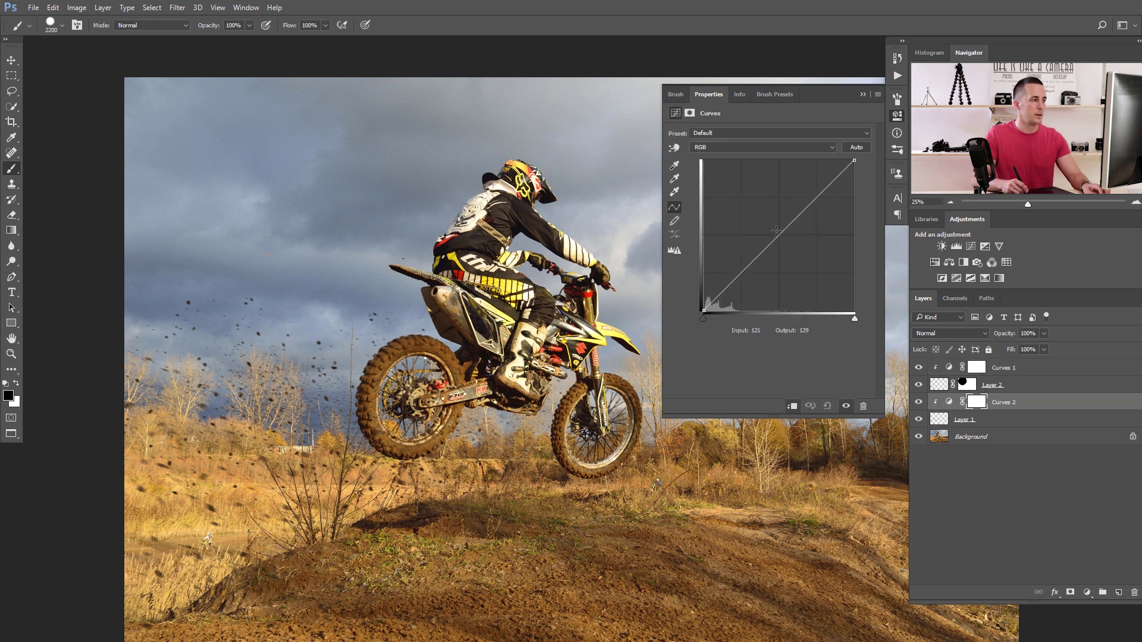
mouse_move(776, 230)
mouse_down()
mouse_move(758, 214)
mouse_move(783, 247)
mouse_up()
click(863, 94)
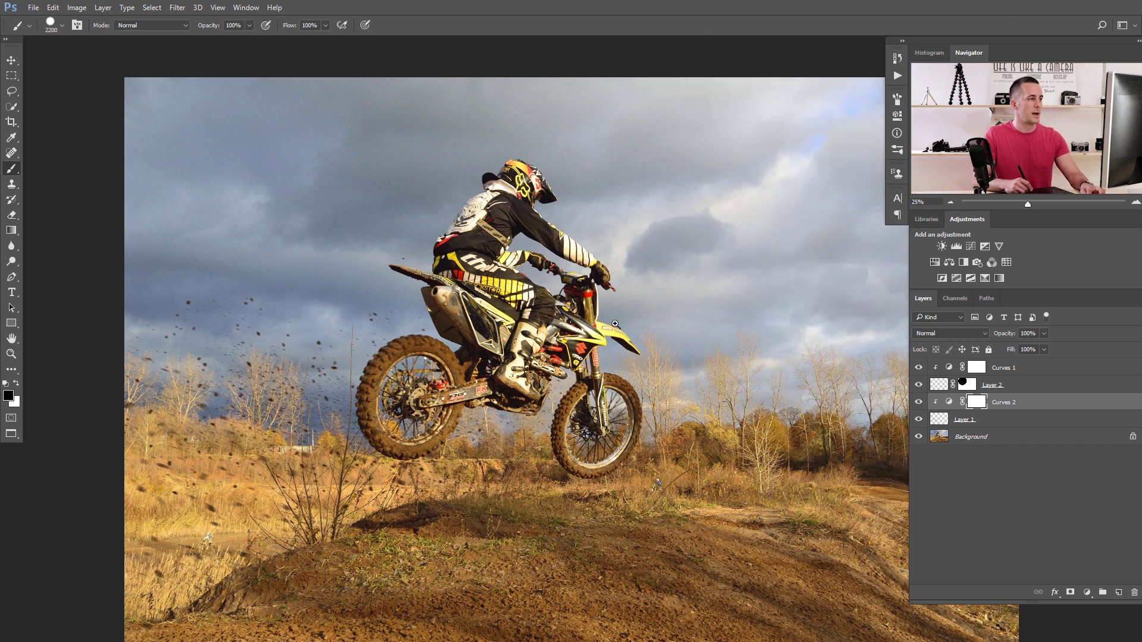
- Hide the mud and Curves layers to compare with the original, then show them all again
scroll(614, 323, down, 2)
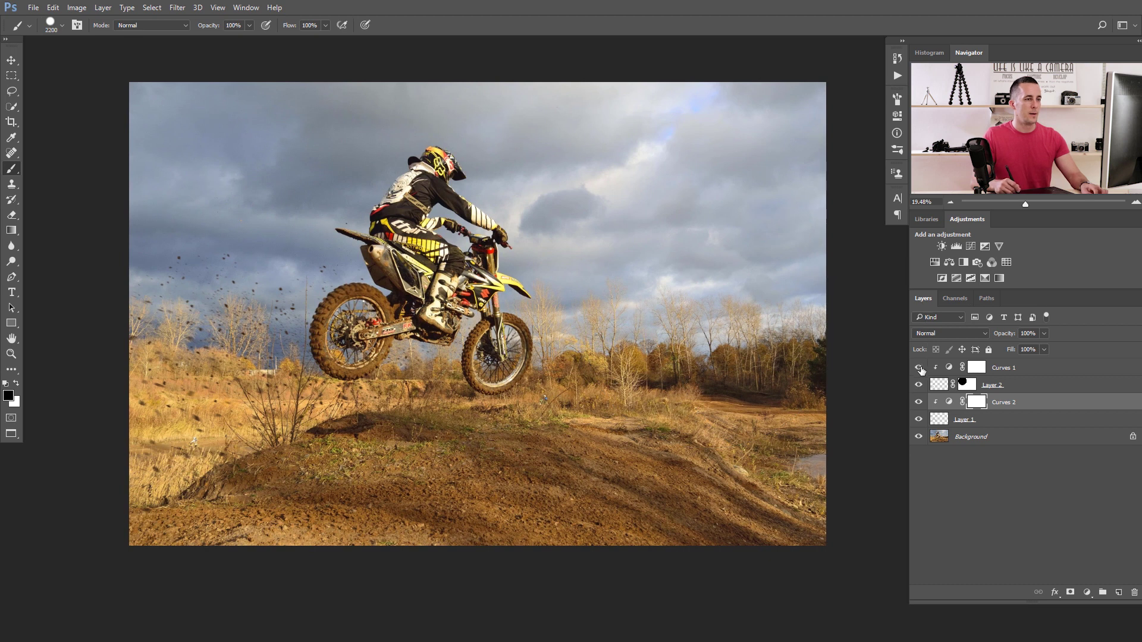
click(919, 420)
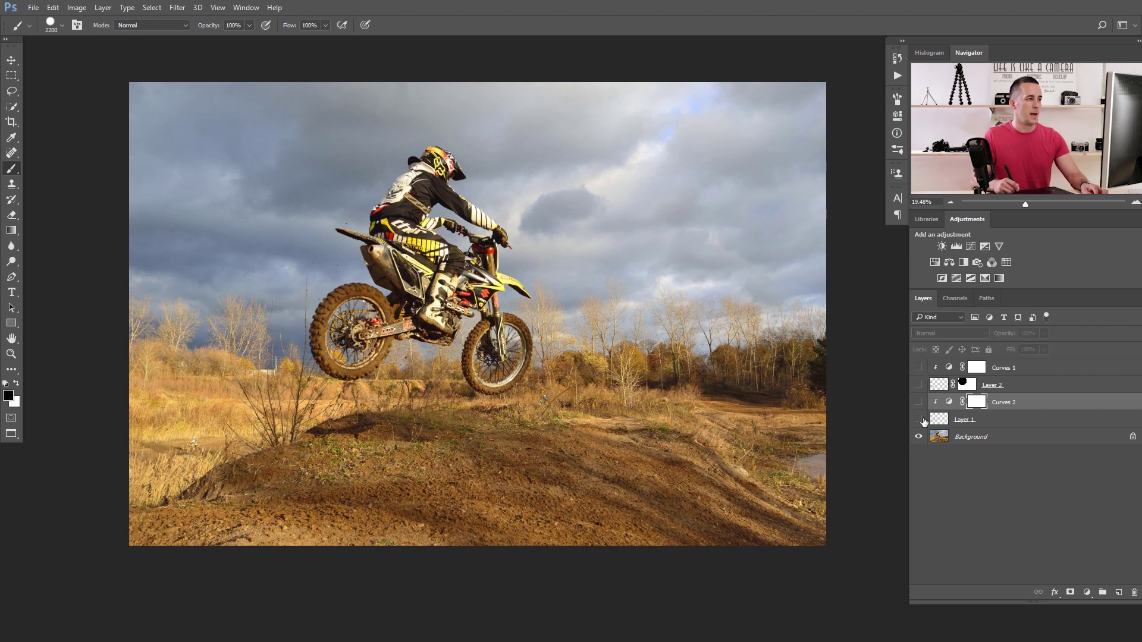
drag(919, 368, 923, 419)
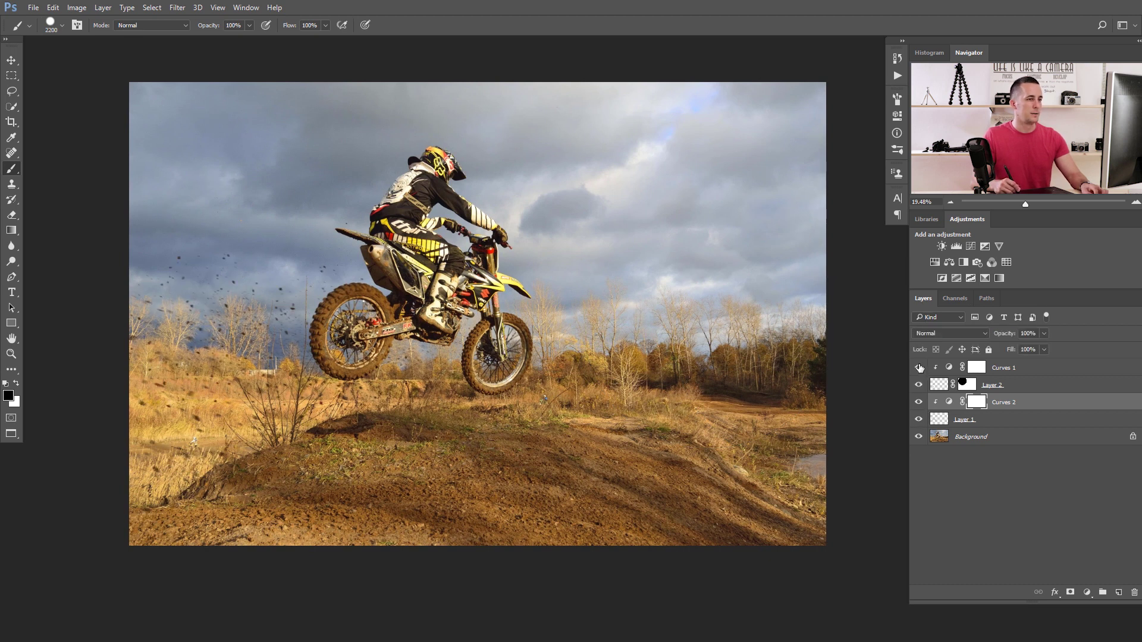
drag(919, 368, 918, 420)
drag(919, 368, 919, 402)
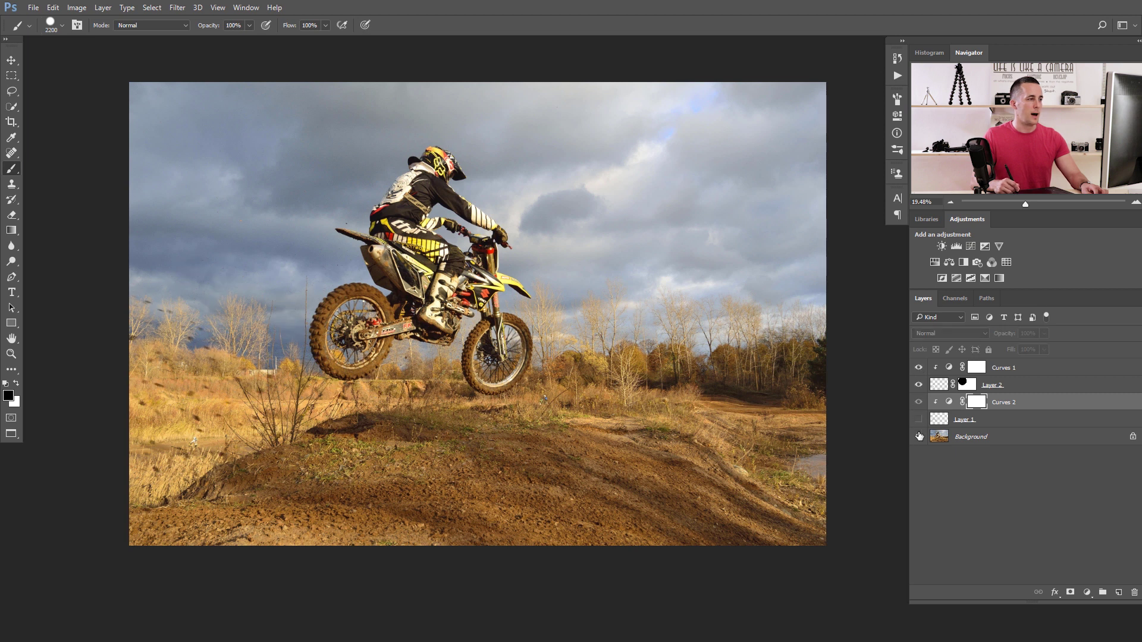
click(918, 420)
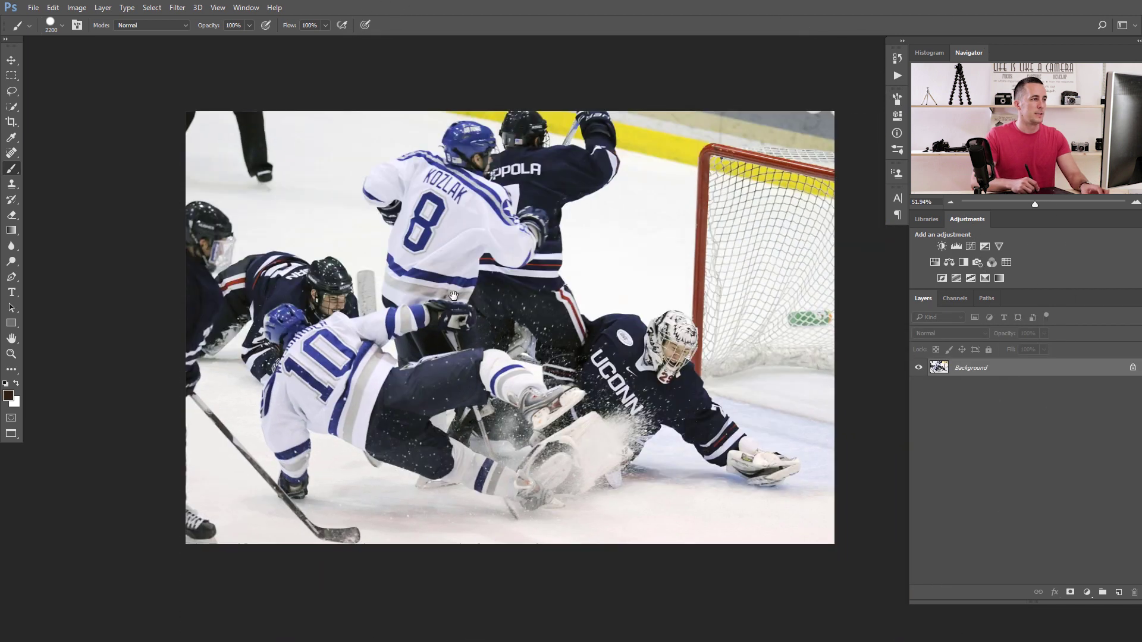
- Zoom in on the hockey scrum and add an empty layer, reducing the brush to 250
drag(453, 296, 403, 276)
scroll(407, 238, up, 2)
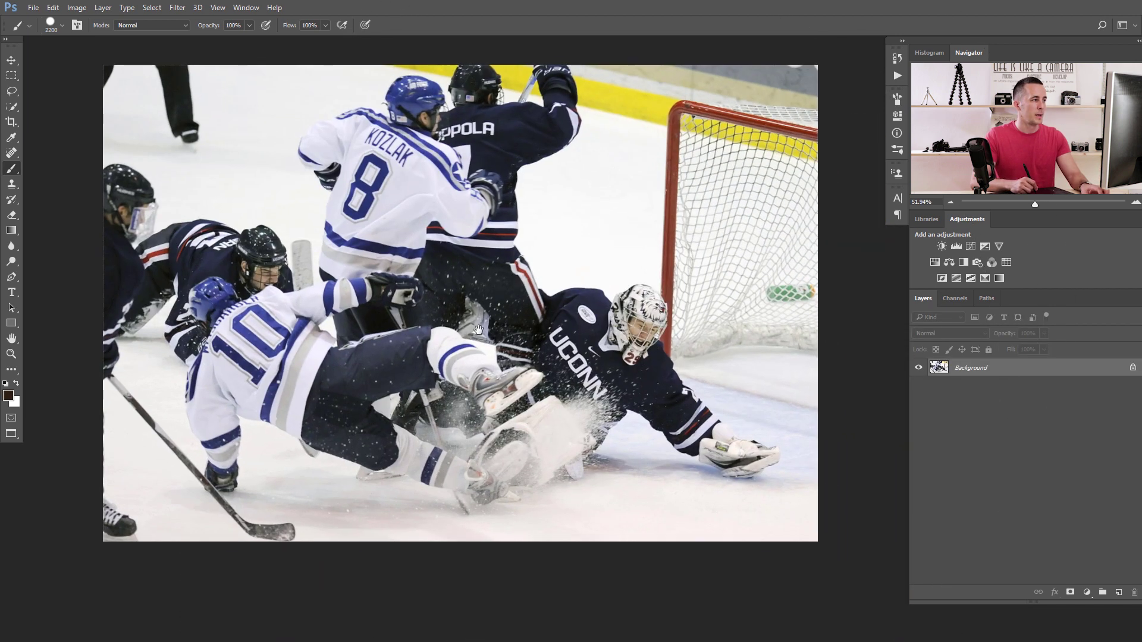
key(bracketleft)
key(bracketleft)
key(bracketleft)
key(bracketleft)
key(bracketleft)
key(bracketleft)
key(bracketleft)
key(bracketleft)
key(bracketleft)
key(bracketleft)
key(bracketleft)
key(bracketleft)
key(bracketleft)
key(bracketleft)
key(bracketleft)
key(bracketleft)
key(bracketleft)
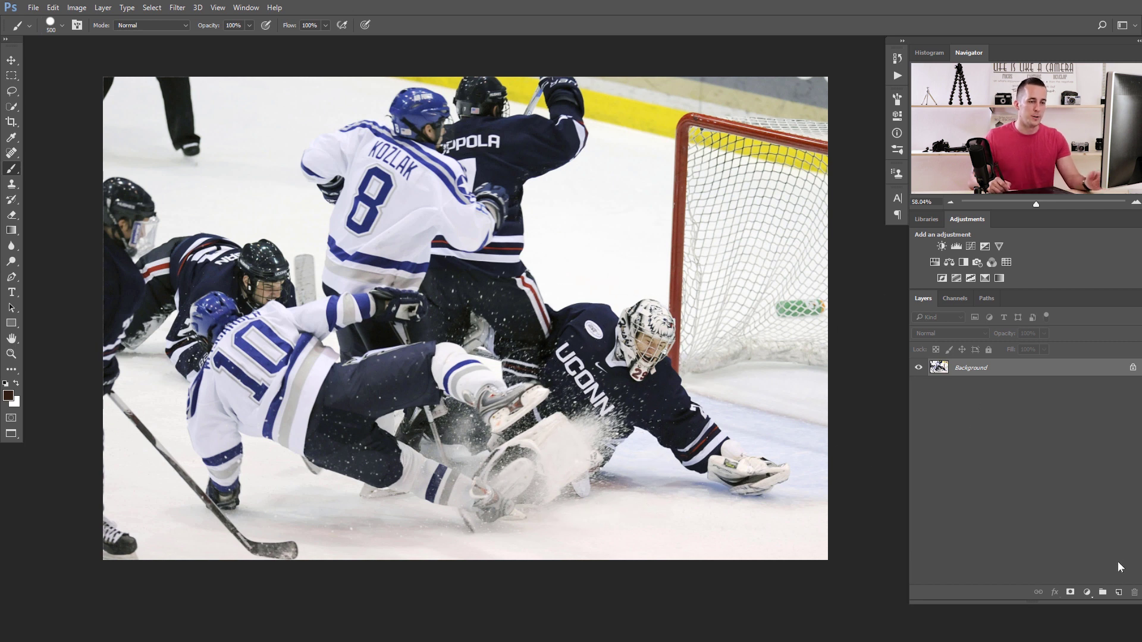
click(1117, 593)
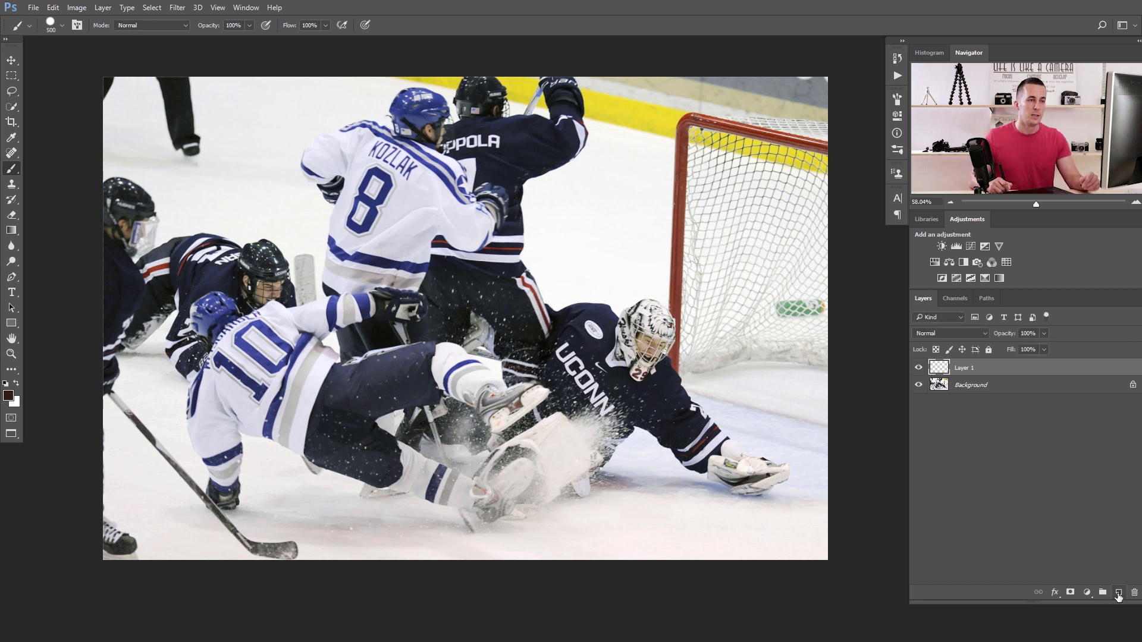
key(bracketleft)
key(bracketleft)
key(bracketleft)
key(bracketleft)
key(bracketleft)
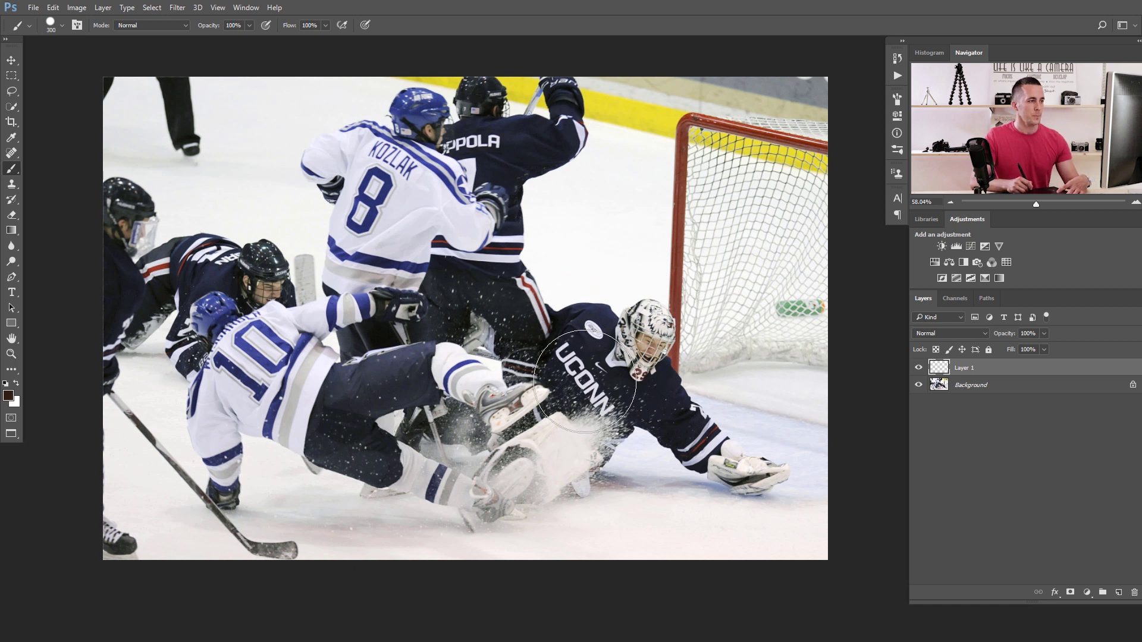
- Pick the 2431 scatter brush preset and undo a couple of test dabs
right_click(475, 330)
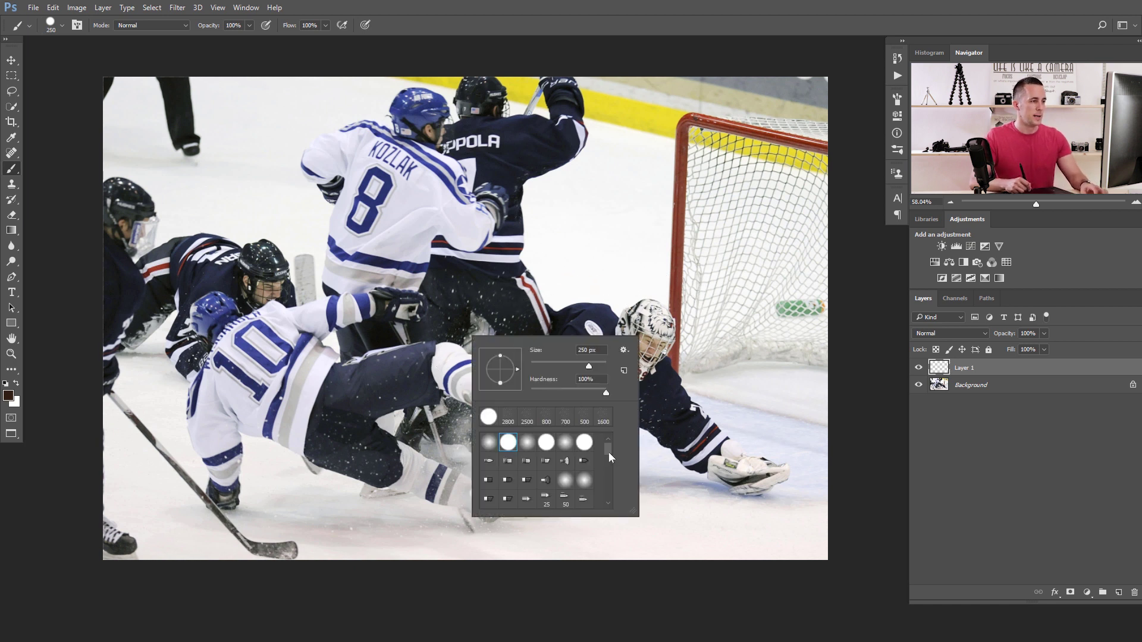
drag(608, 452, 609, 497)
click(489, 499)
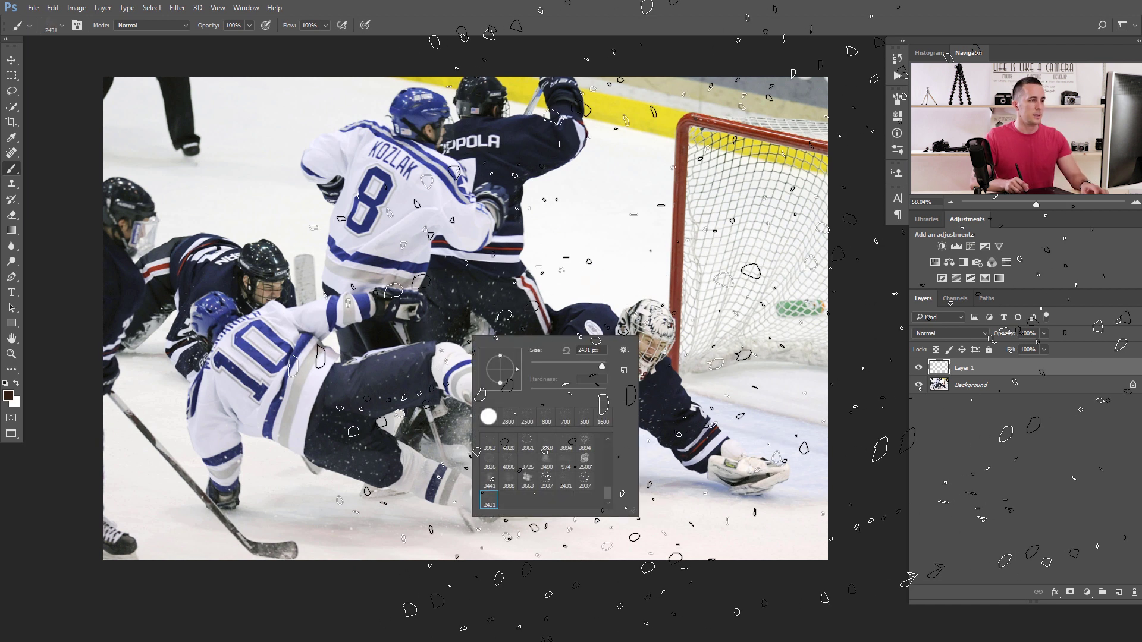
click(571, 333)
click(571, 333)
key(ctrl+z)
- Make white the painting colour at brush size 500 and bring up Brush settings with F5
key(bracketleft)
key(bracketleft)
key(bracketleft)
key(bracketleft)
key(bracketleft)
key(bracketleft)
key(bracketleft)
key(bracketleft)
key(bracketleft)
key(bracketleft)
key(bracketleft)
key(bracketleft)
key(bracketleft)
key(bracketleft)
key(bracketleft)
key(bracketleft)
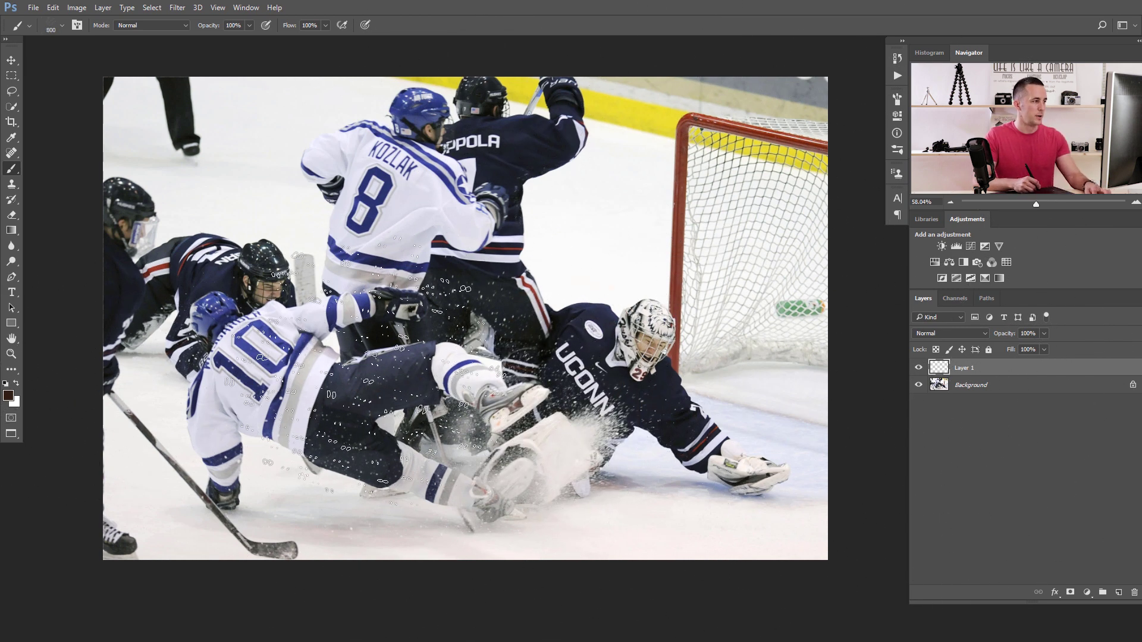
key(x)
key(bracketleft)
key(bracketleft)
key(bracketleft)
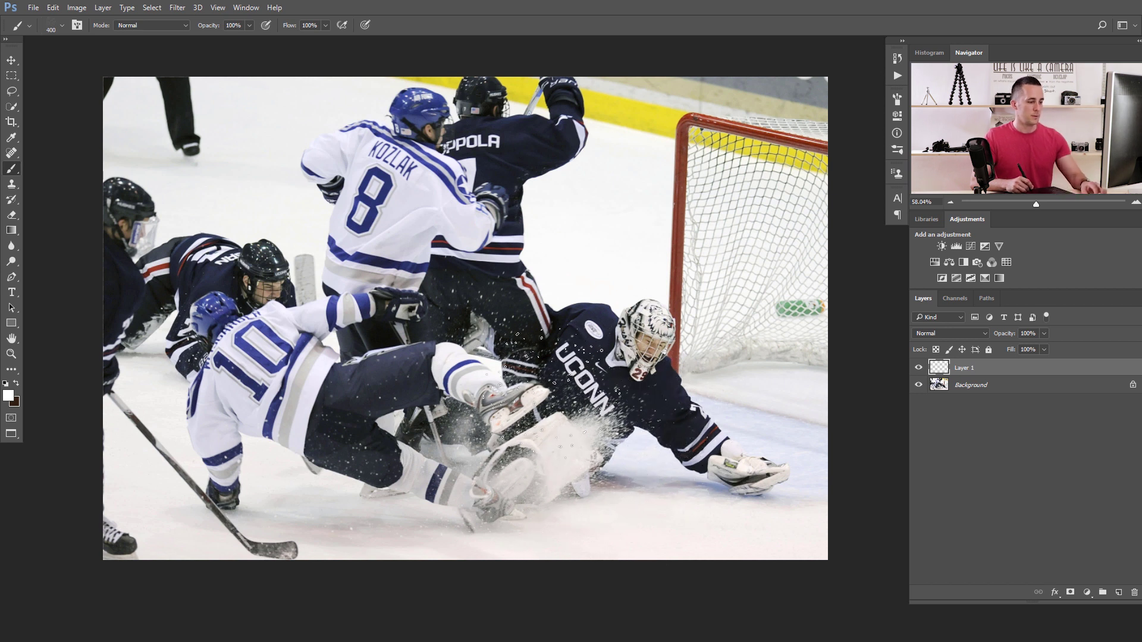
key(F5)
- Turn on Shape Dynamics with increased size jitter and 30% roundness jitter
click(692, 132)
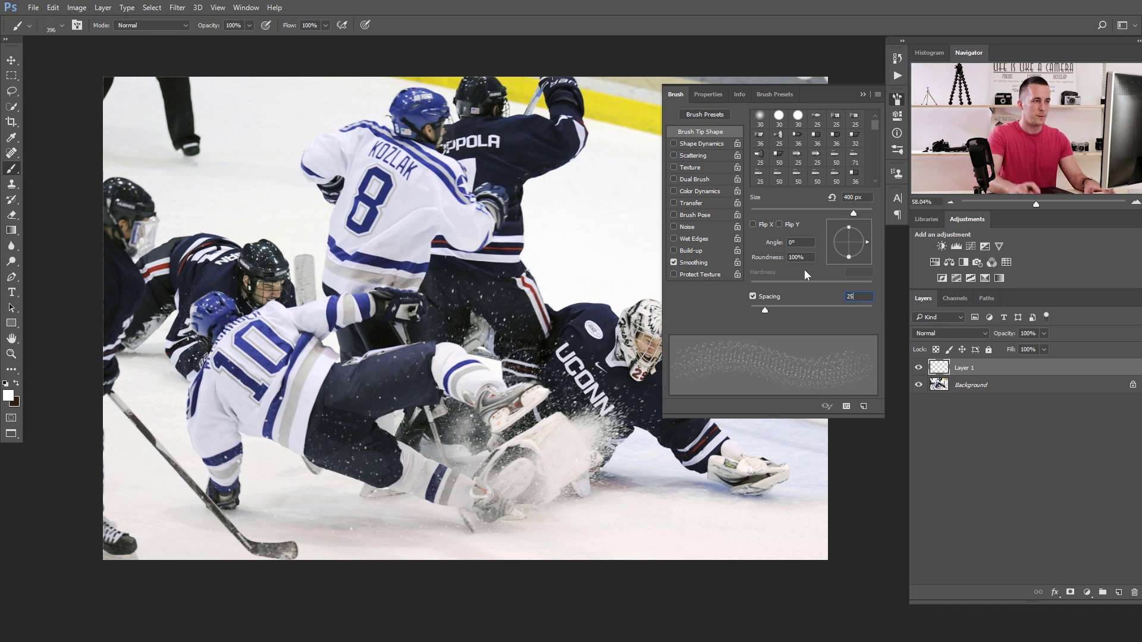
click(704, 144)
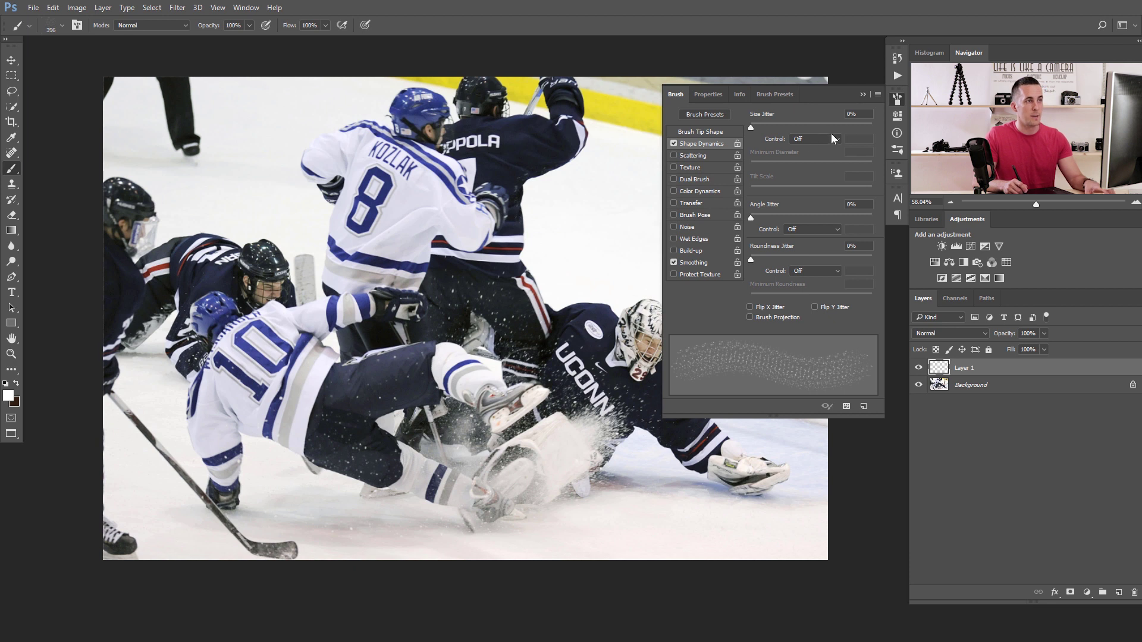
drag(751, 126, 831, 127)
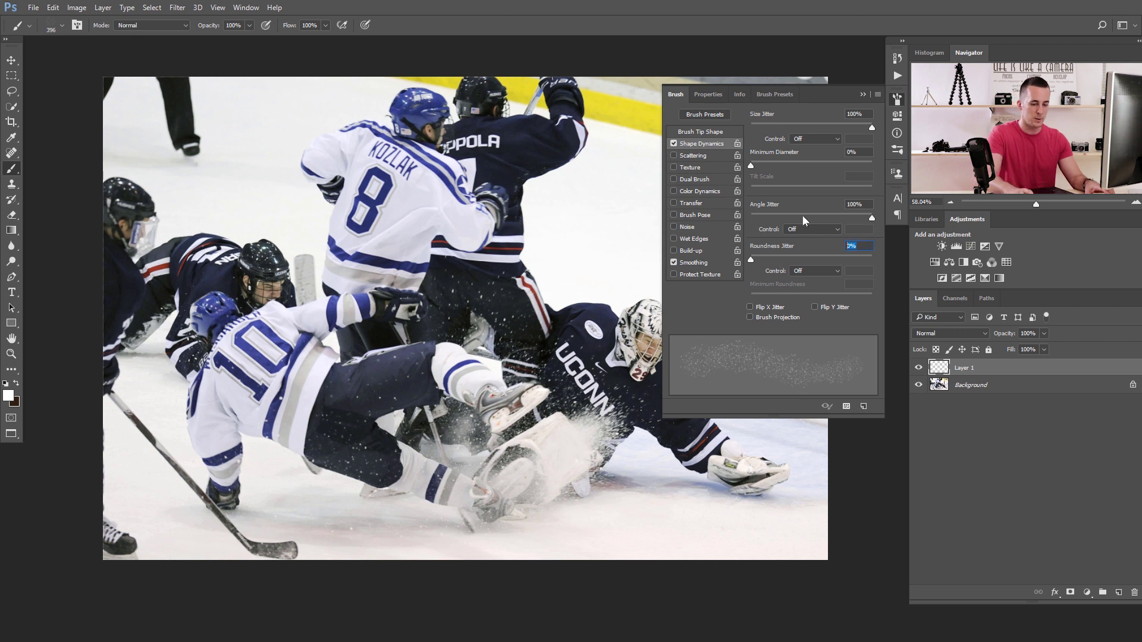
text(30)
key(Tab)
- Enable Scattering, close the brush settings, and test white specks on the goalie's sleeve
click(674, 156)
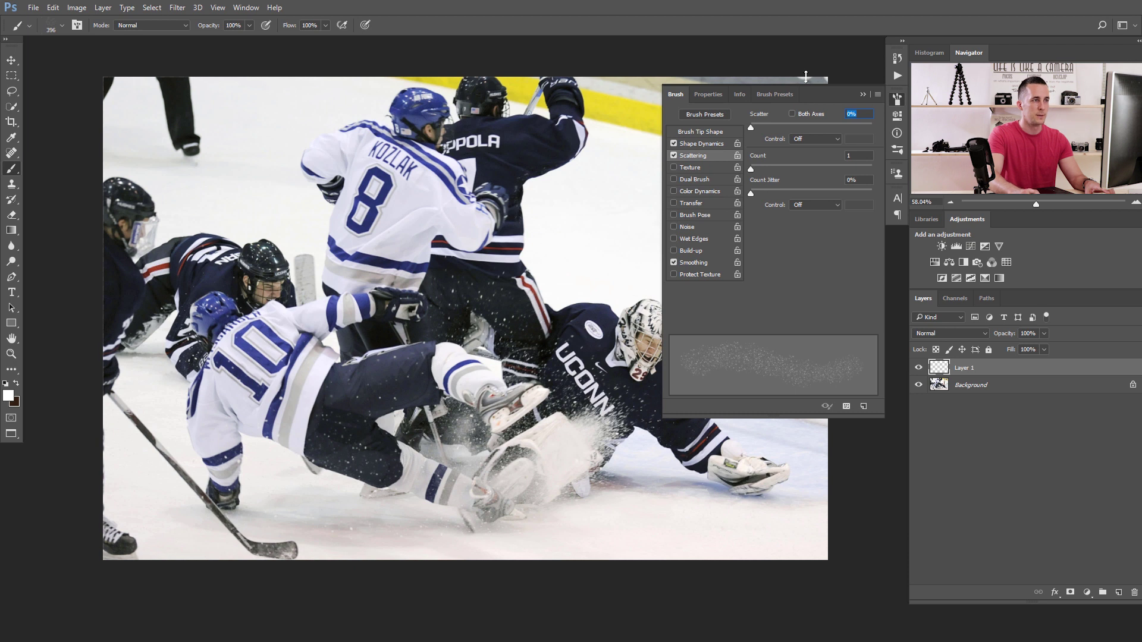
click(898, 99)
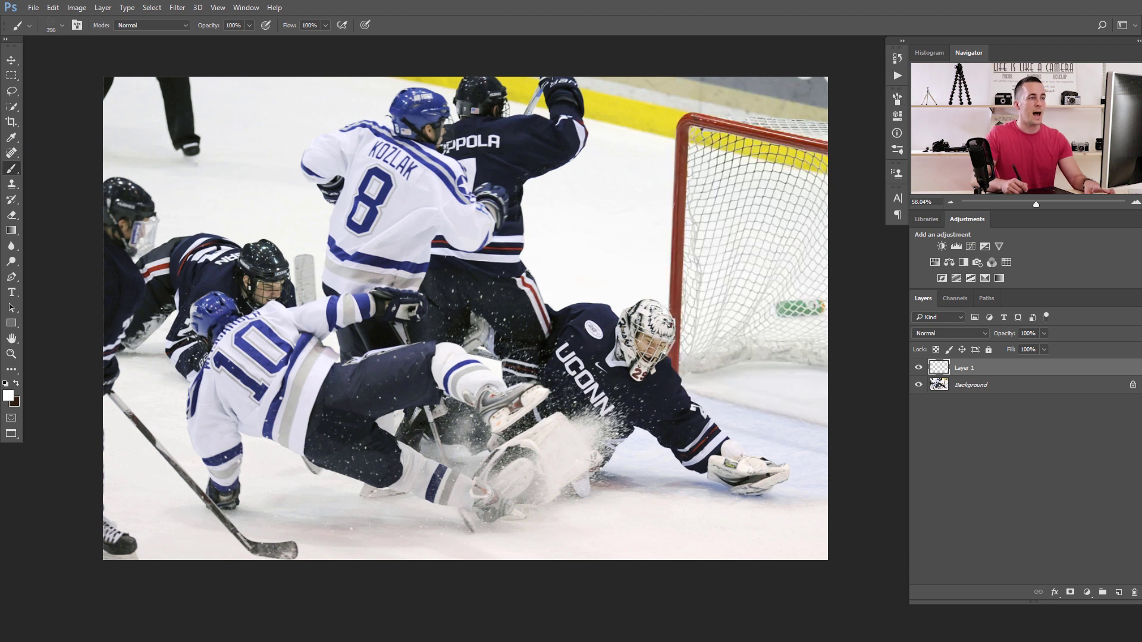
click(680, 422)
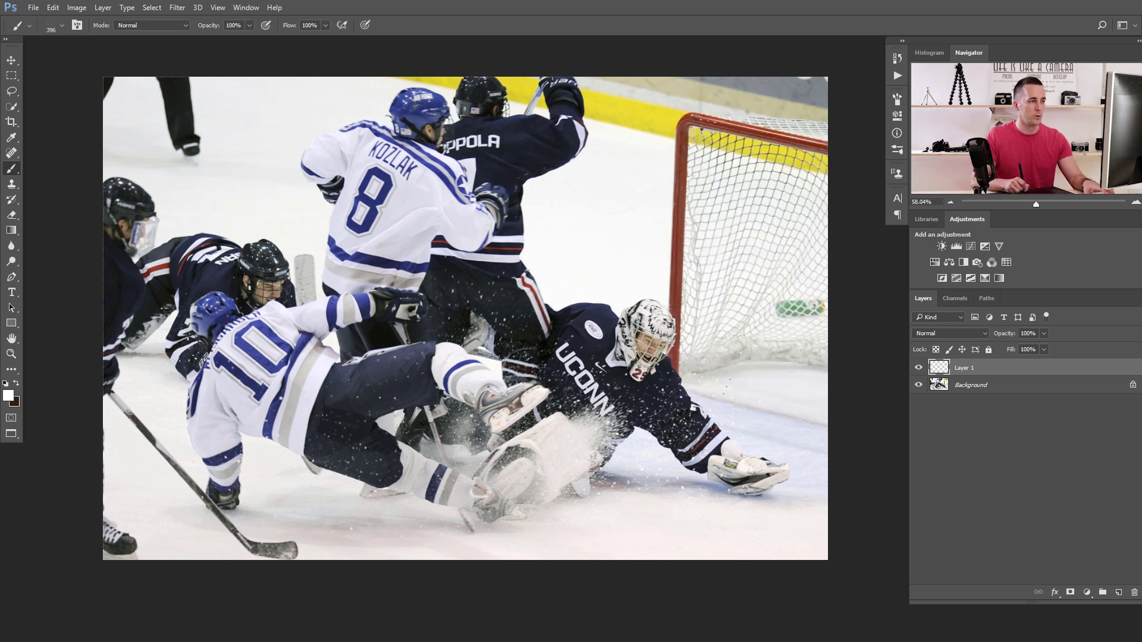
- Save the tuned scatter brush from the Brush panel menu as preset 'Debris 02 1'
click(54, 8)
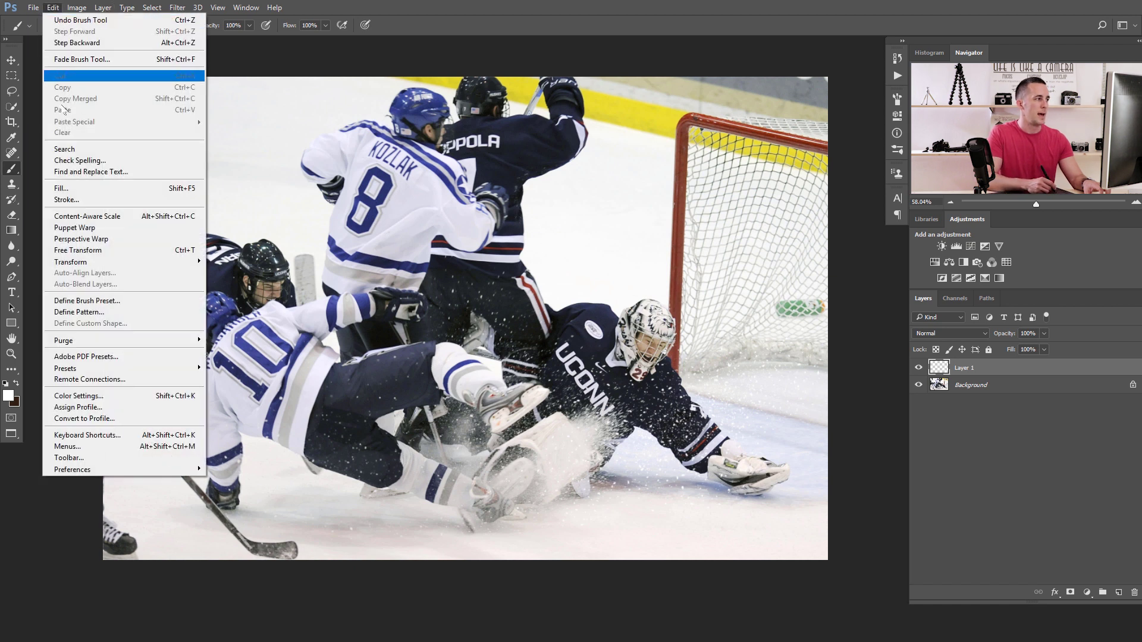
click(87, 301)
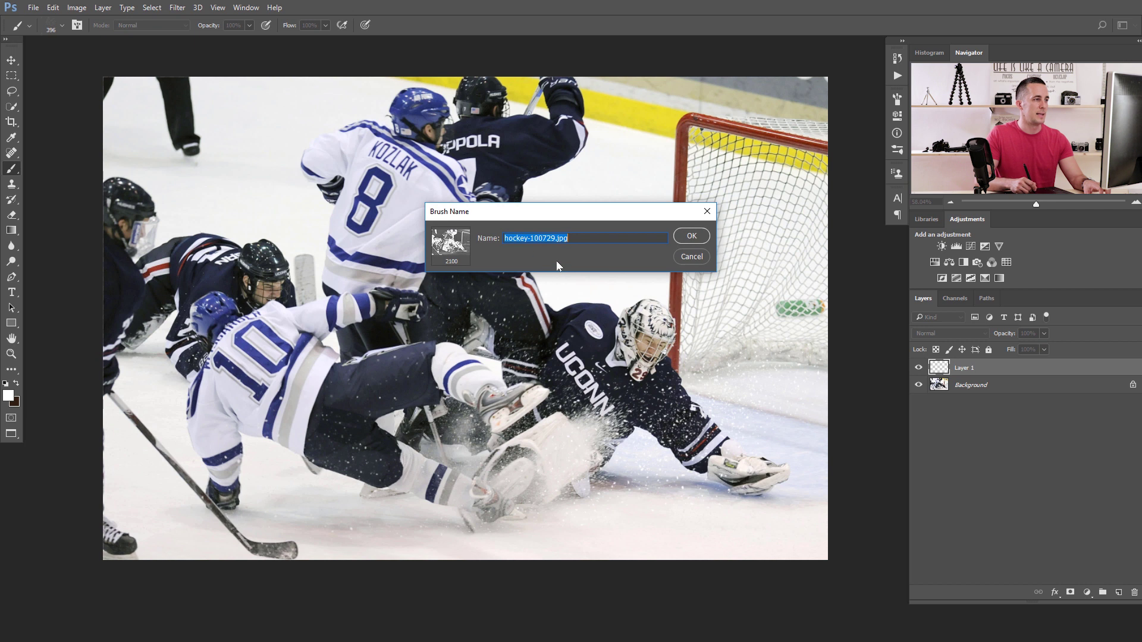
click(690, 258)
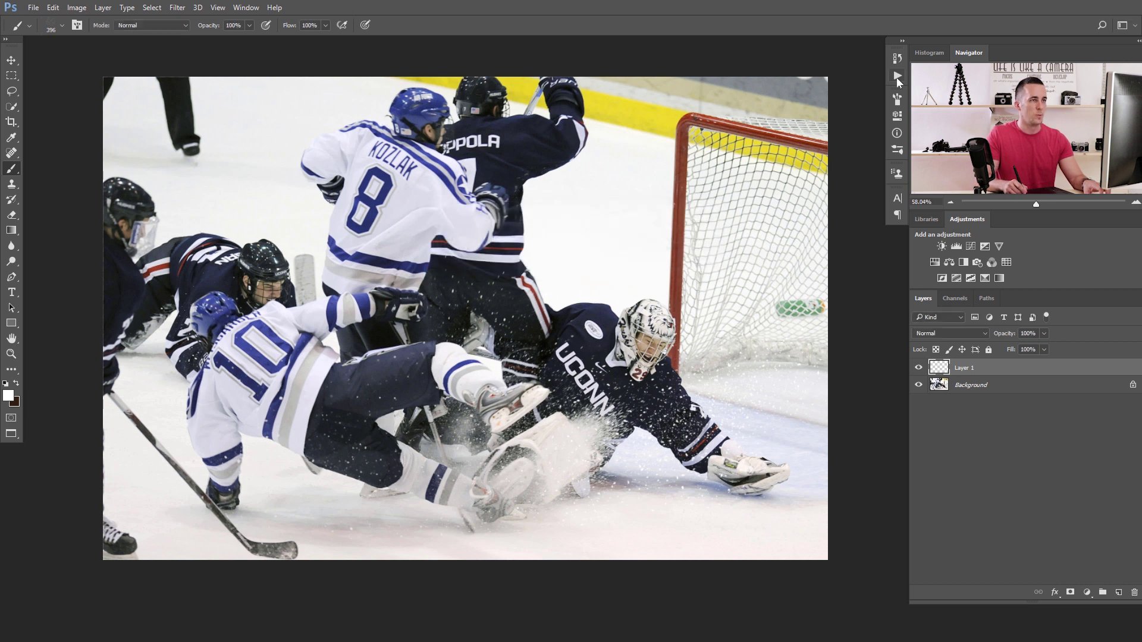
click(898, 99)
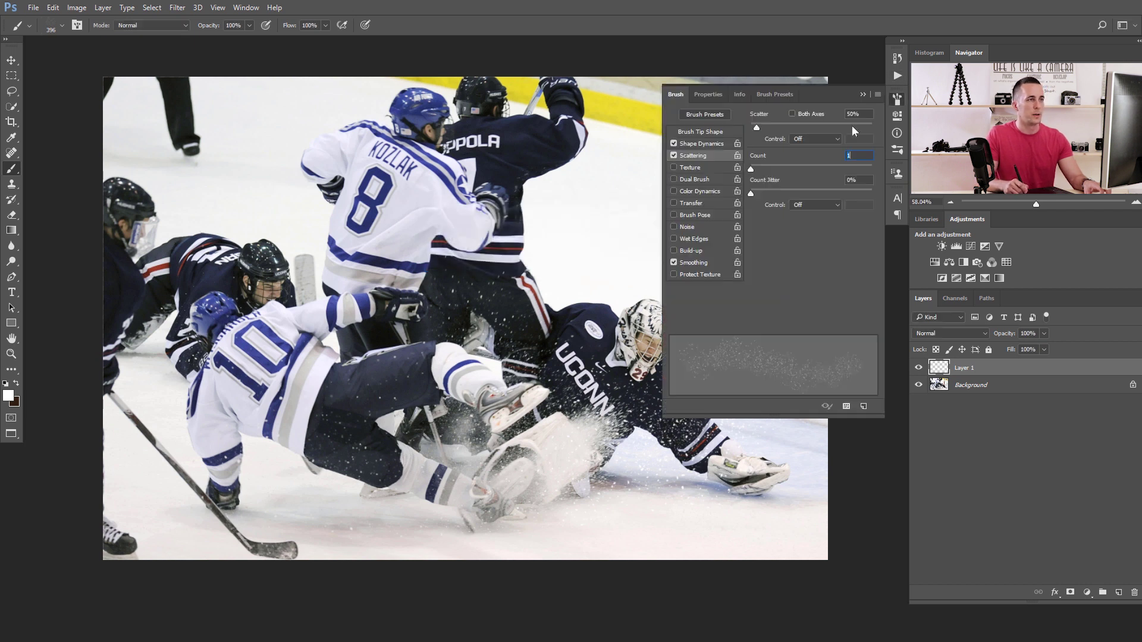
click(864, 94)
click(899, 98)
click(878, 94)
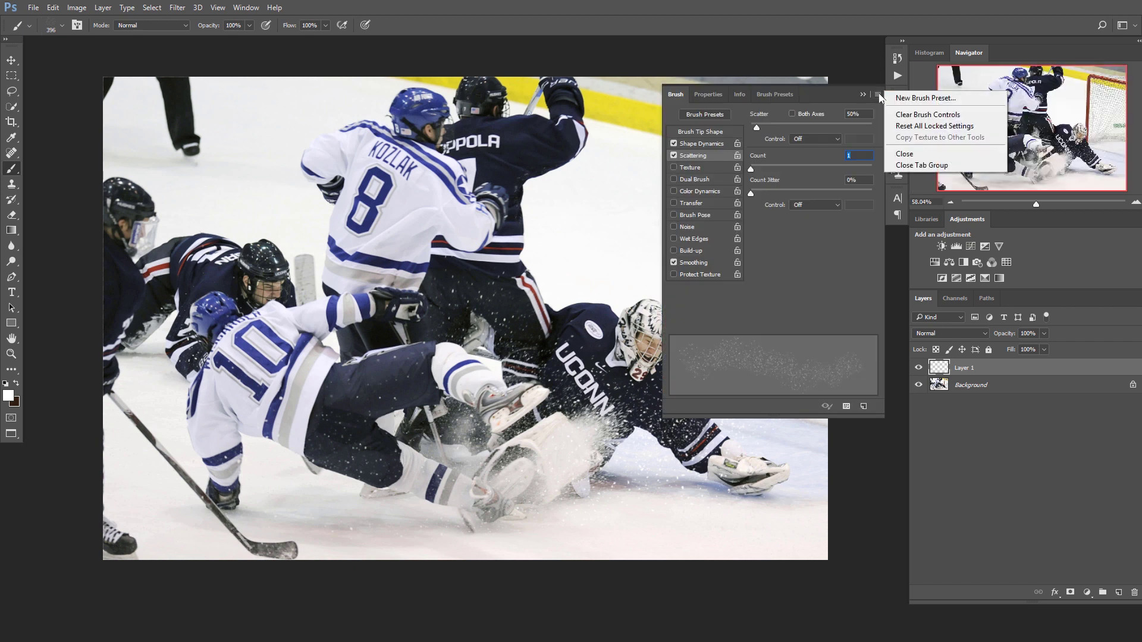
click(926, 101)
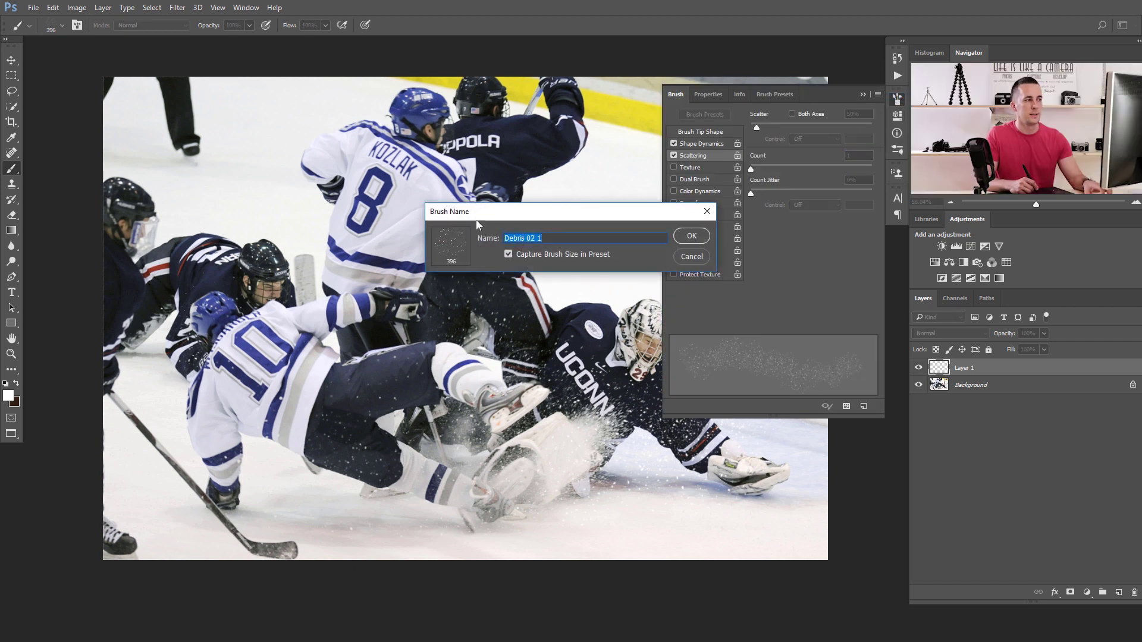
click(548, 237)
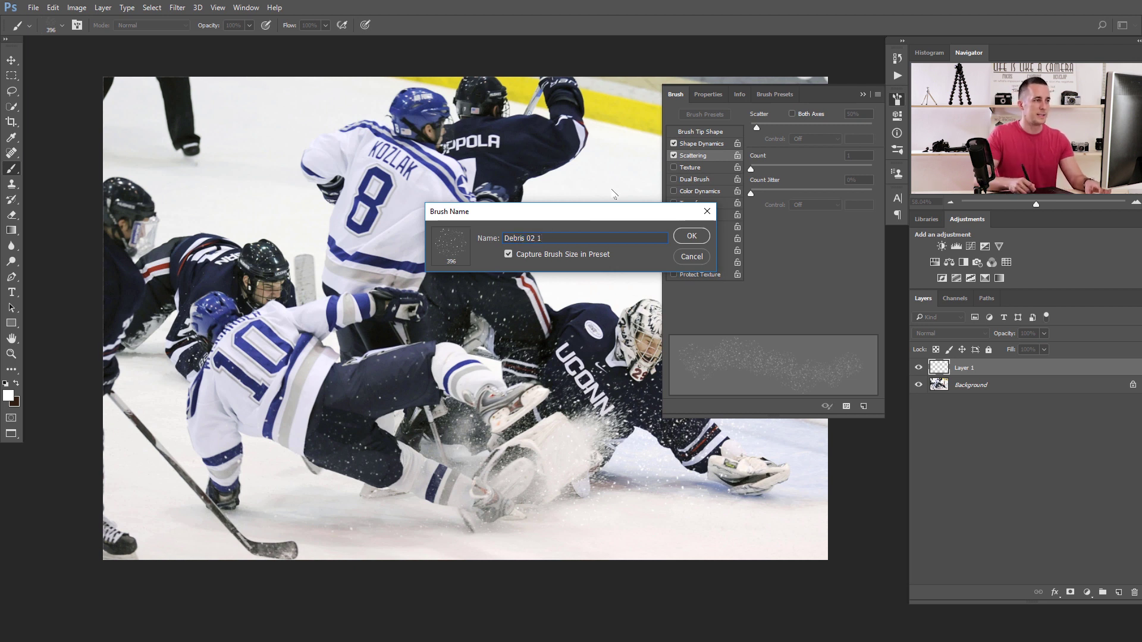
click(689, 235)
click(862, 95)
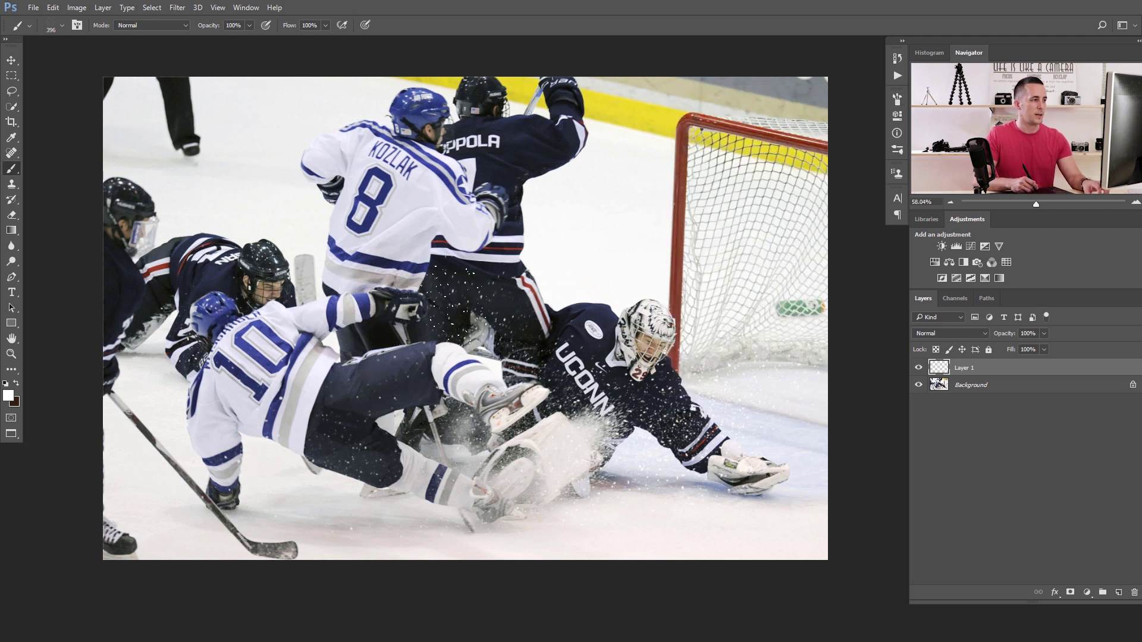
- Try the 2431 brush preset with trial snow strokes across the photo, undoing each
right_click(469, 315)
double_click(472, 473)
drag(479, 469, 452, 309)
key(ctrl+z)
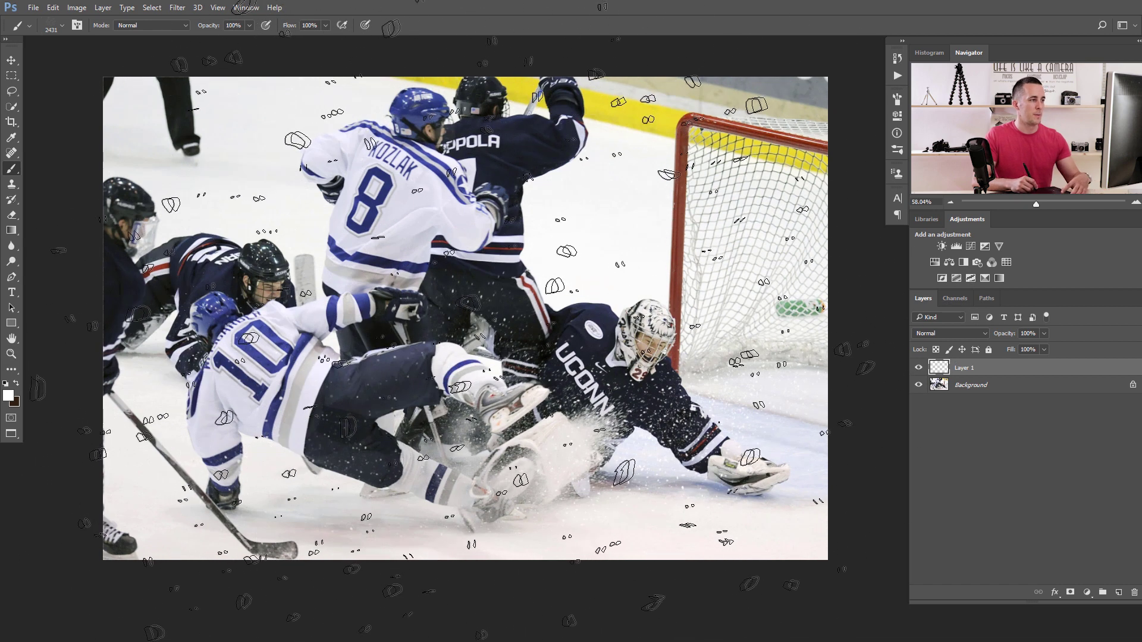
key(bracketleft)
key(bracketleft)
key(bracketleft)
key(bracketleft)
key(bracketleft)
key(bracketleft)
key(bracketleft)
key(bracketleft)
key(bracketleft)
key(bracketleft)
drag(429, 344, 484, 309)
key(ctrl+z)
- Choose the saved 396 debris brush, select the whole canvas, and set the brush size to 300
right_click(485, 319)
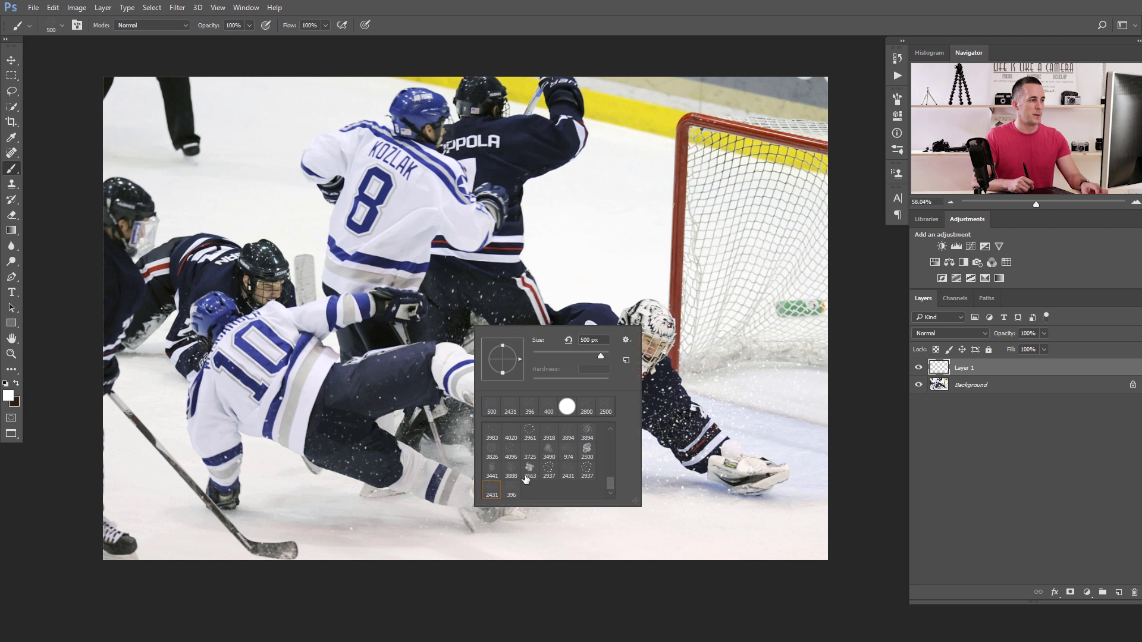
click(510, 492)
key(Return)
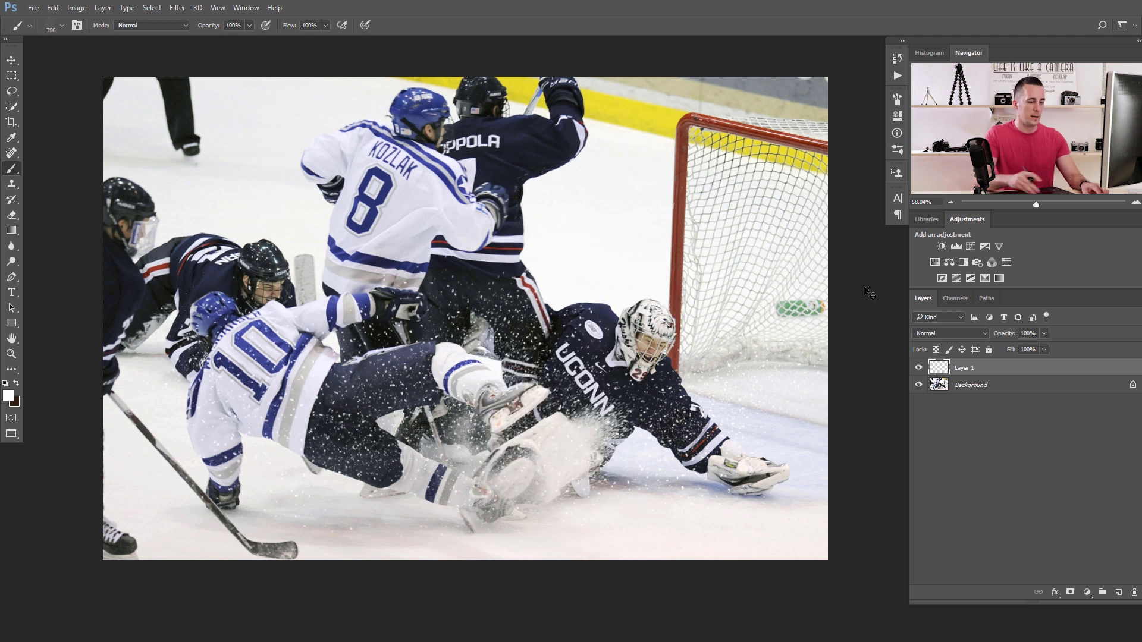
key(ctrl+a)
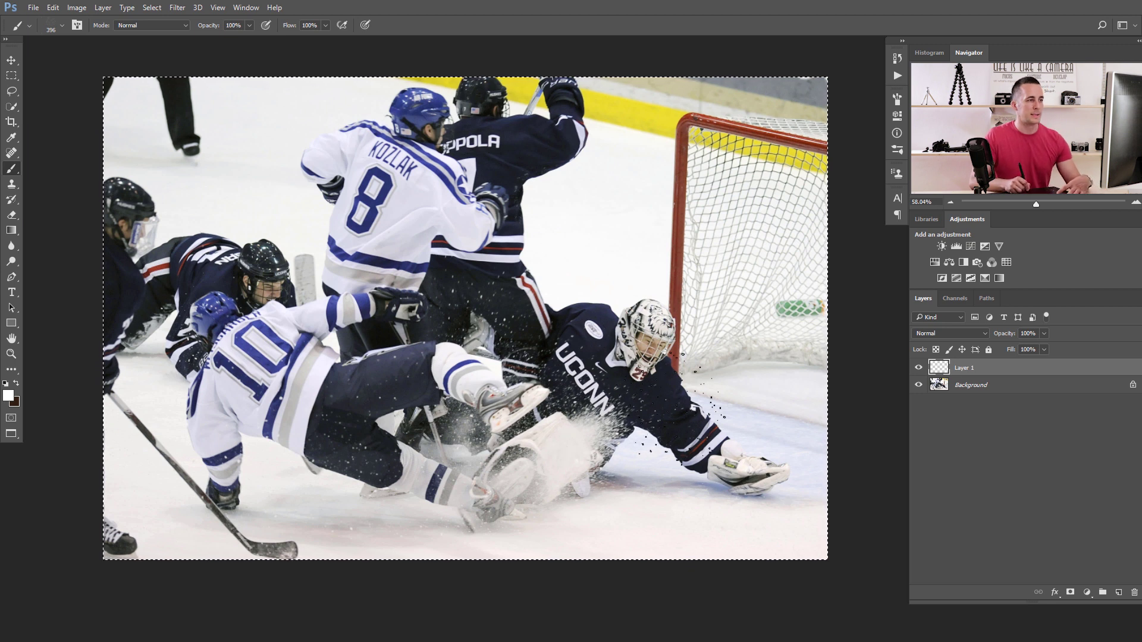
key(bracketleft)
key(bracketleft)
key(bracketleft)
key(bracketleft)
key(bracketright)
key(bracketright)
key(bracketright)
key(bracketright)
key(bracketright)
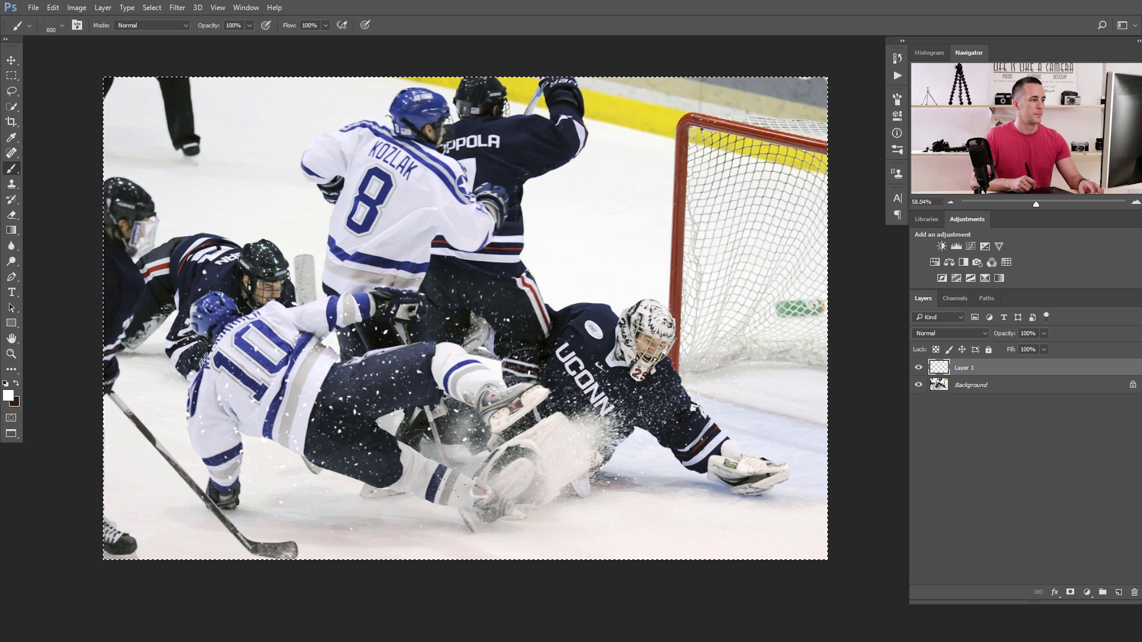
key(bracketleft)
key(bracketleft)
key(bracketleft)
key(bracketleft)
key(bracketleft)
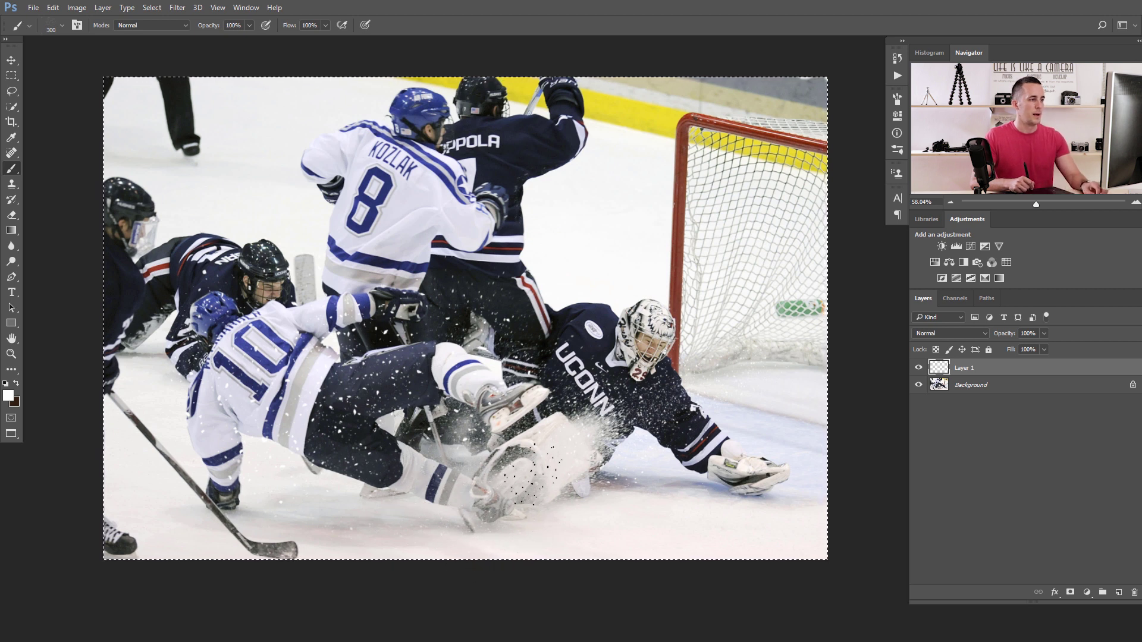
- Apply Filter > Blur > Motion Blur to Layer 1 at 28° angle and 7-pixel distance
click(178, 7)
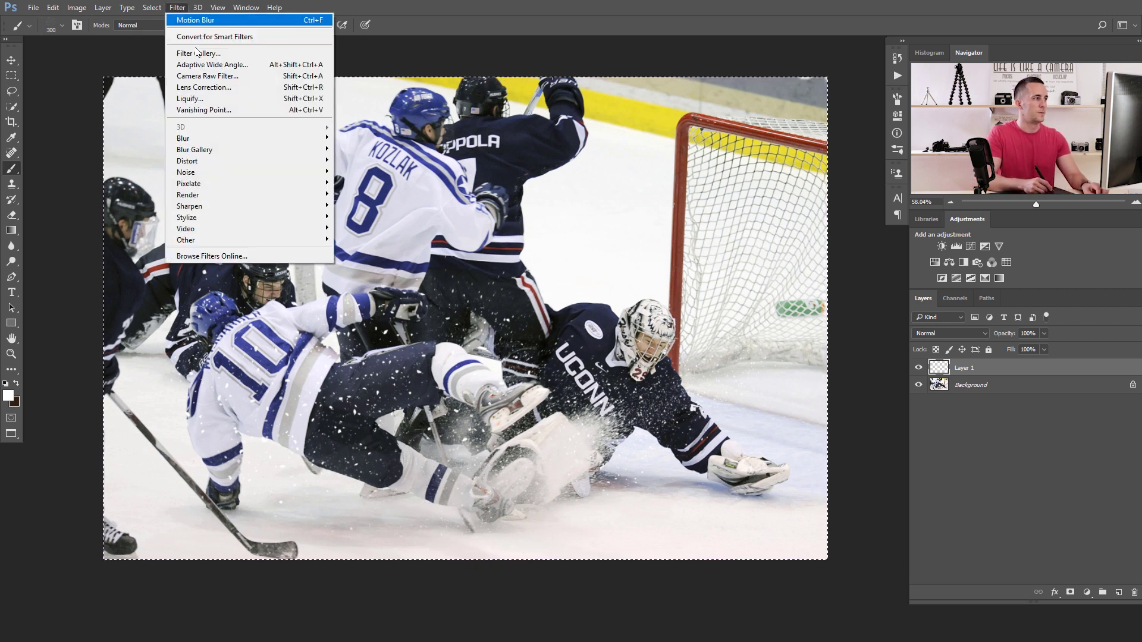
mouse_move(217, 139)
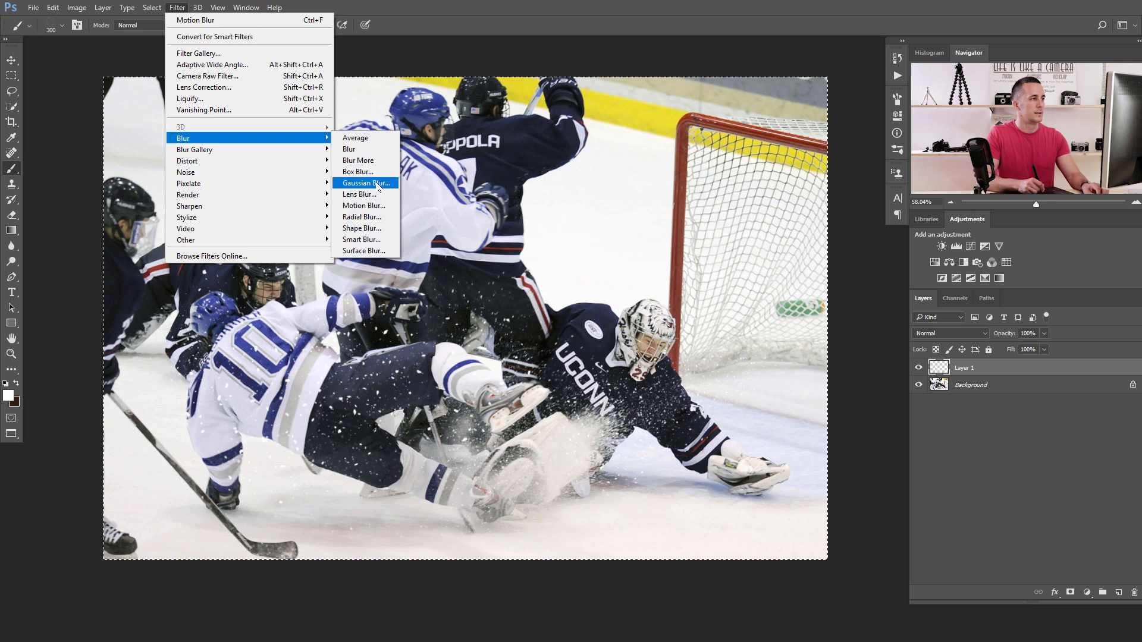
click(376, 206)
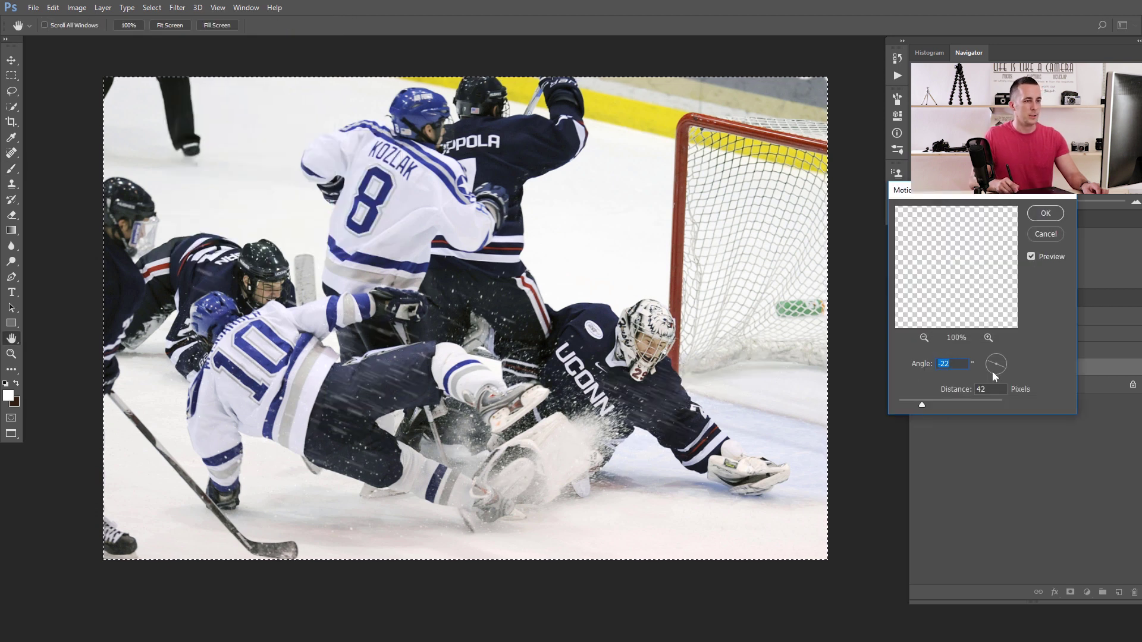
drag(1007, 361, 1005, 358)
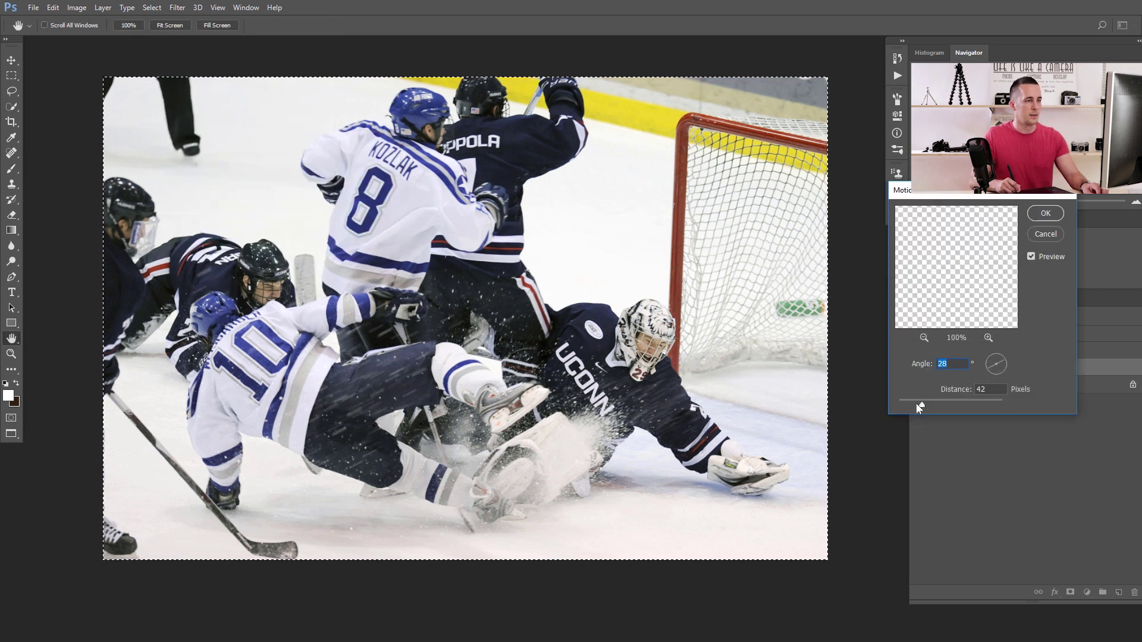
drag(916, 403, 909, 405)
drag(903, 406, 903, 406)
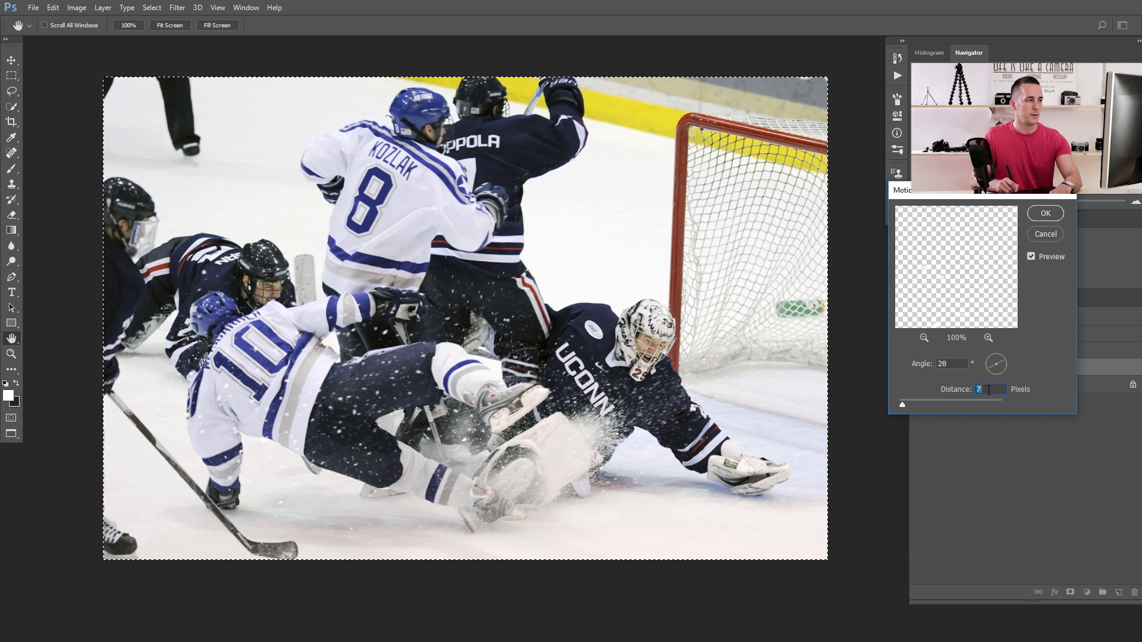
click(1045, 213)
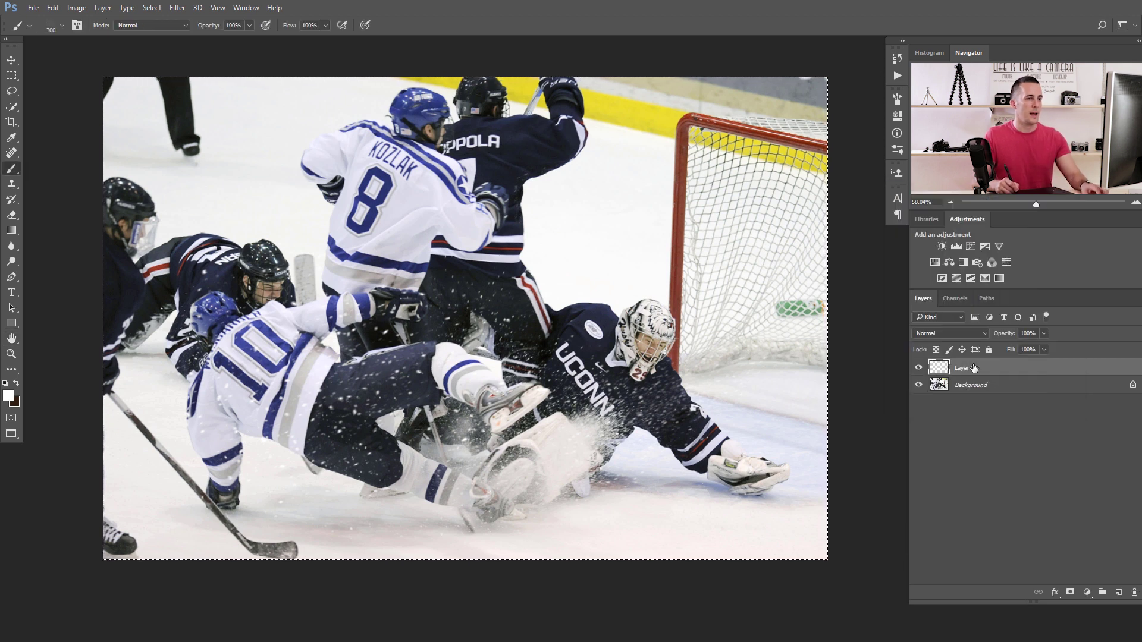
- Toggle Layer 1's visibility to compare the image with and without the ice debris
click(918, 368)
click(918, 368)
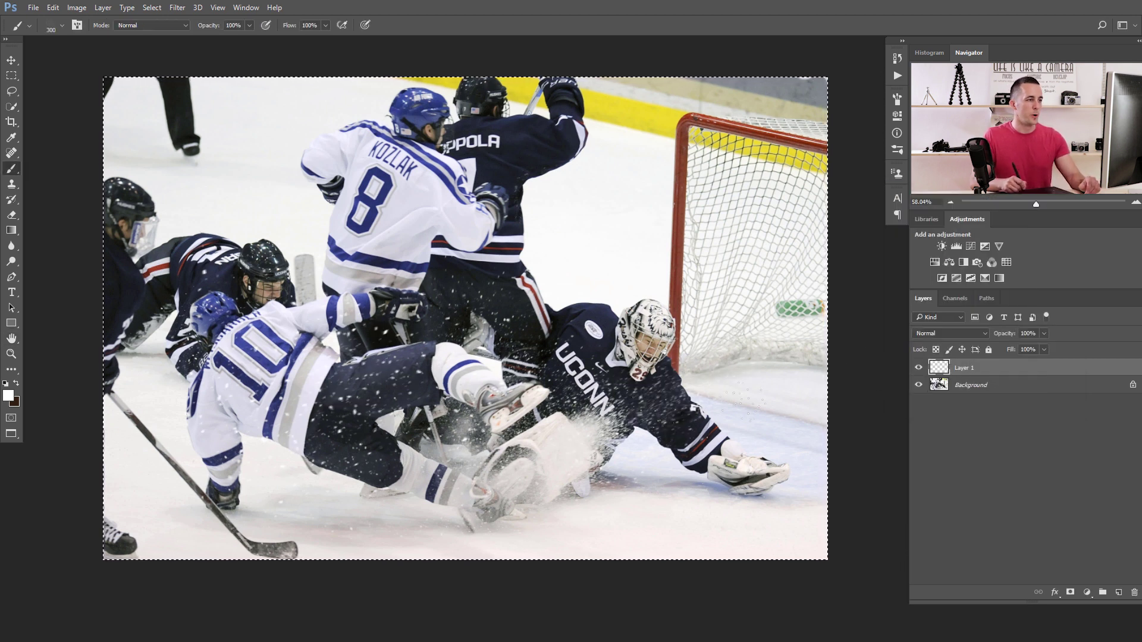
click(918, 368)
click(918, 369)
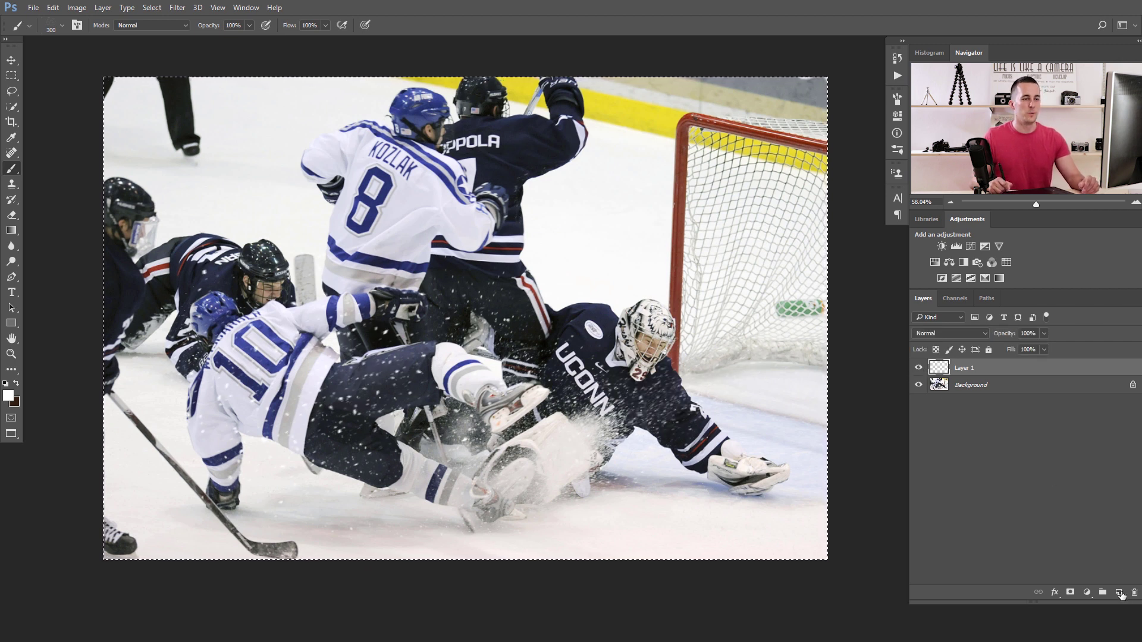
- On new Layer 2, paint scattered snow across the photo, the dark jerseys and near the #10 helmet
click(1117, 592)
key(bracketright)
key(bracketright)
key(bracketright)
key(bracketright)
key(bracketright)
key(bracketright)
key(bracketright)
key(bracketright)
key(bracketright)
key(bracketright)
key(bracketright)
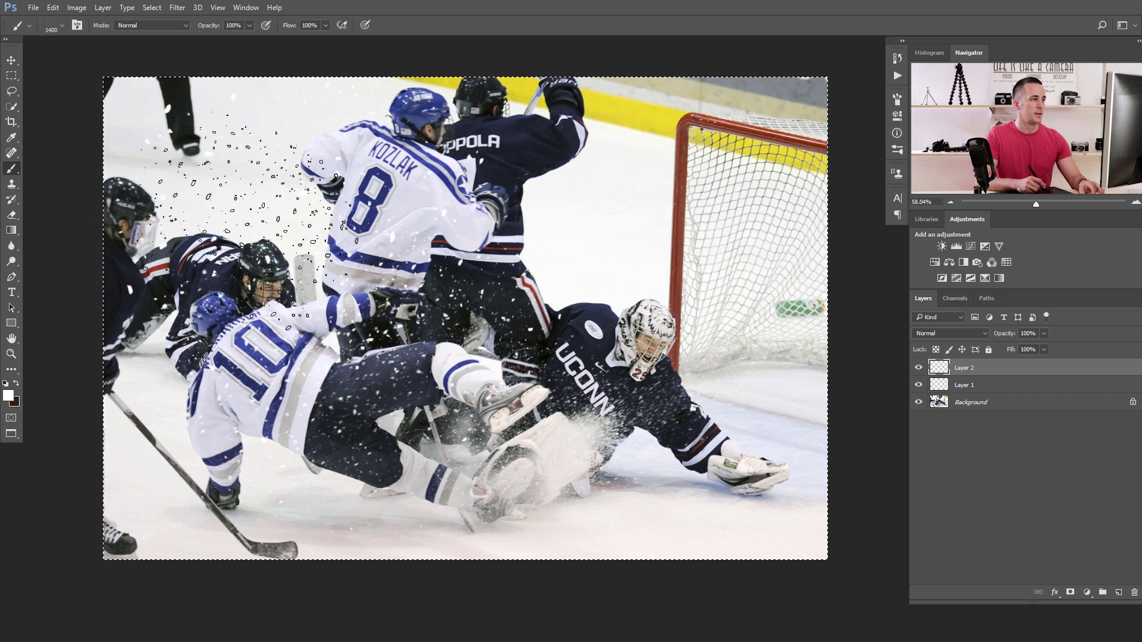
drag(380, 458, 535, 470)
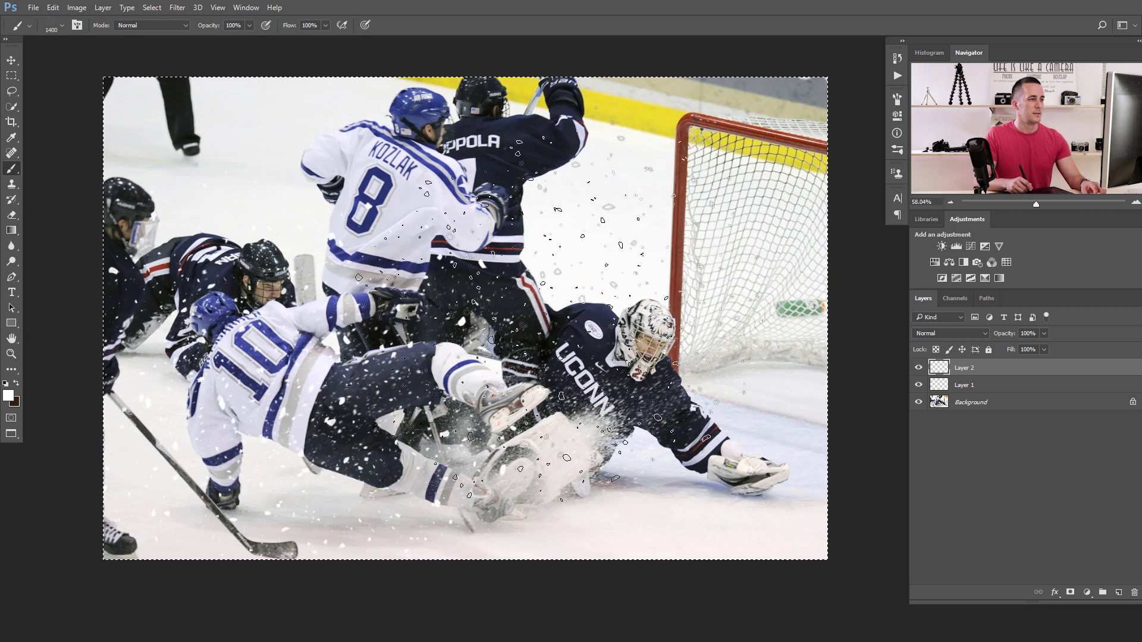
key(bracketleft)
key(bracketleft)
key(bracketleft)
key(bracketleft)
key(bracketleft)
key(bracketleft)
key(bracketleft)
key(bracketleft)
key(bracketleft)
key(bracketleft)
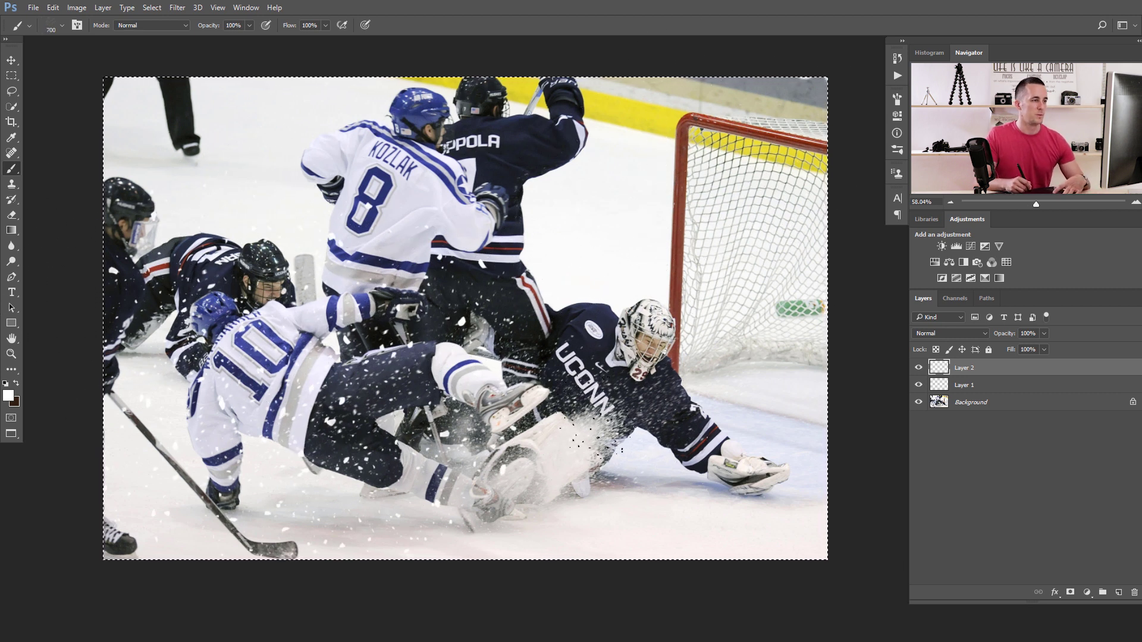
key(bracketleft)
drag(556, 303, 523, 348)
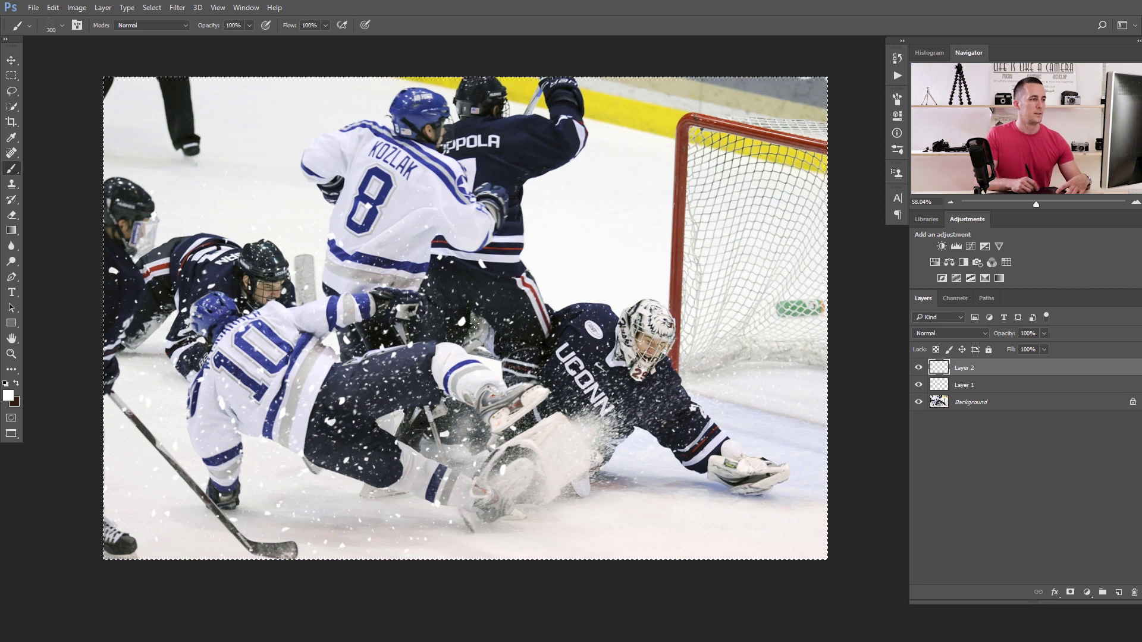
mouse_move(425, 295)
mouse_down()
mouse_move(508, 336)
mouse_move(234, 301)
mouse_up()
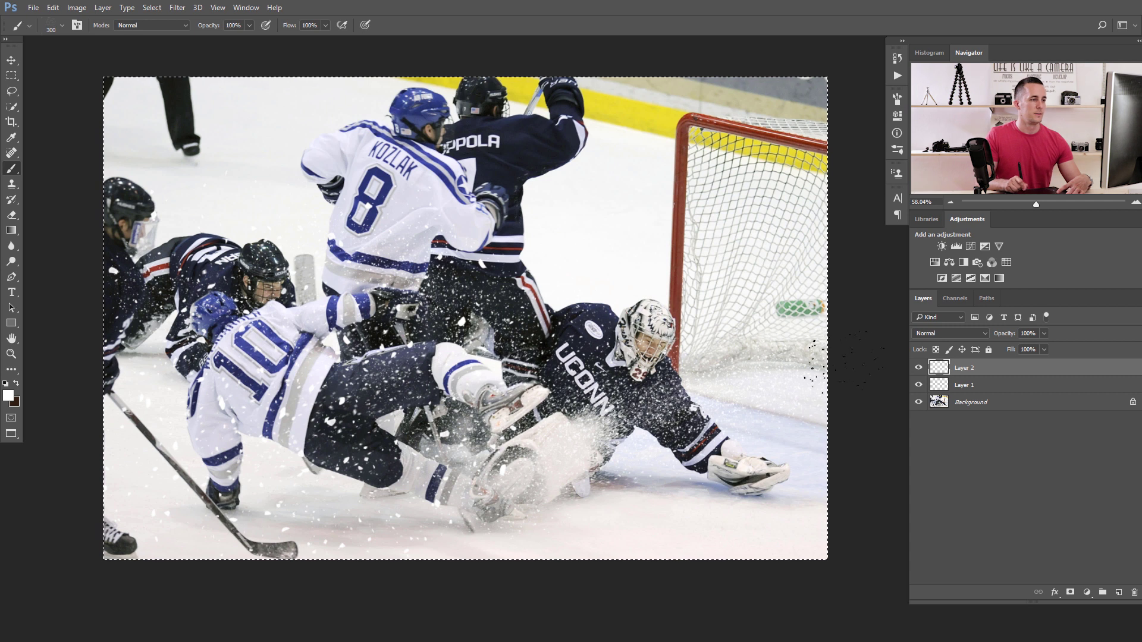
- Motion-blur Layer 2 at 28° with the distance raised to 10 pixels
key(ctrl+alt+f)
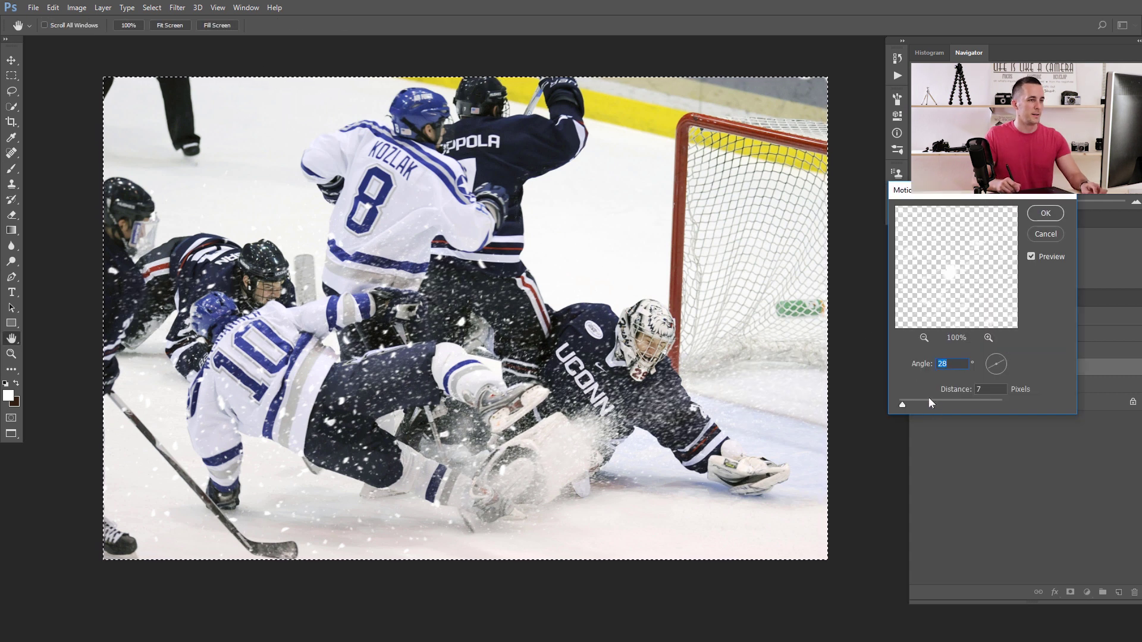
drag(904, 406, 904, 406)
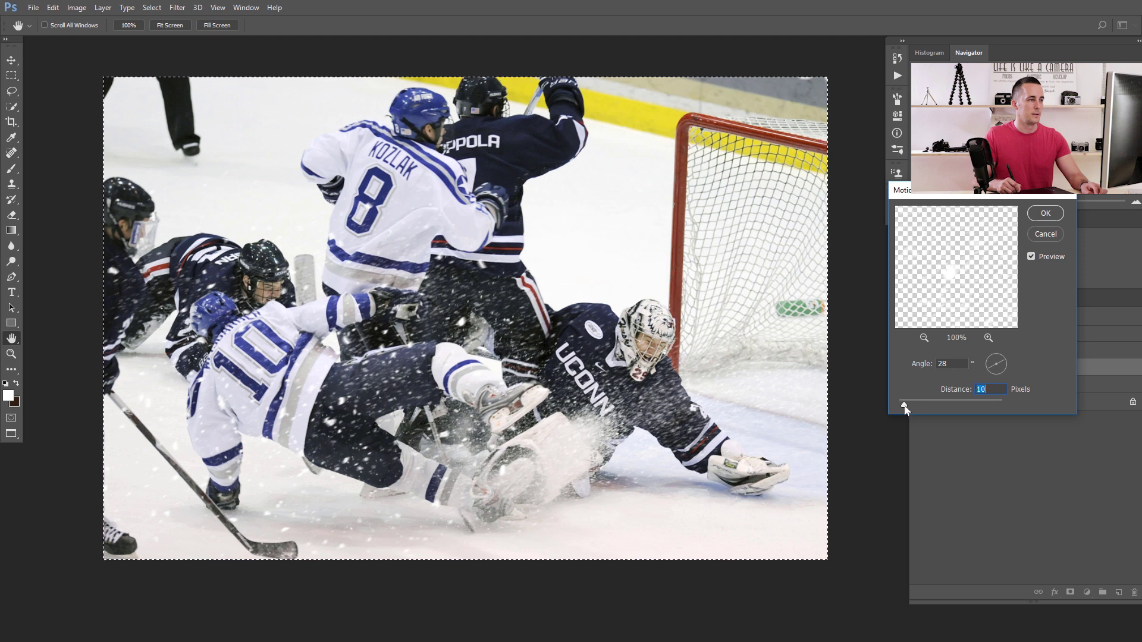
click(1038, 213)
- Make Layer 2 visible and scrub its opacity down to 63%
key(b)
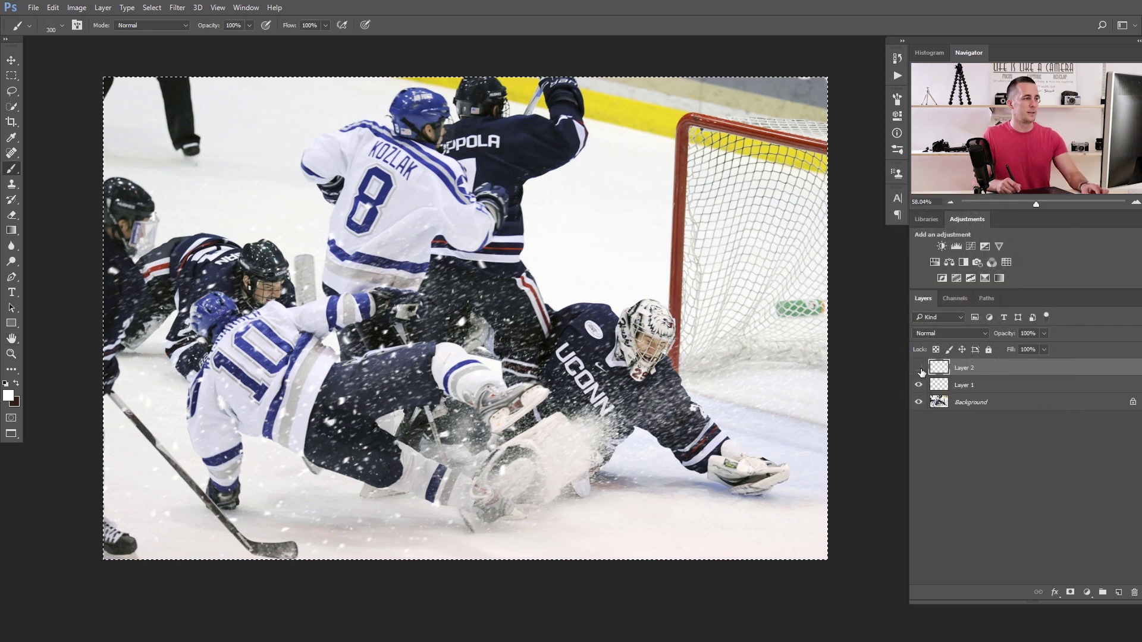
click(919, 368)
drag(1004, 333, 987, 336)
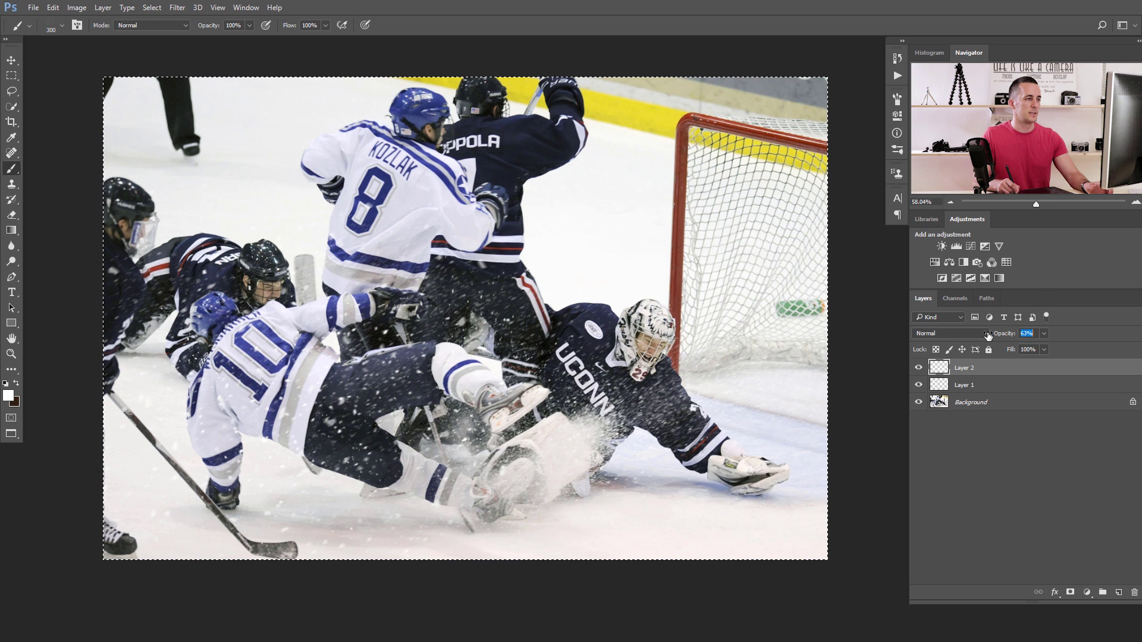
- Toggle Layer 2 and Layer 1 visibility on and off to compare the ice spray
click(919, 369)
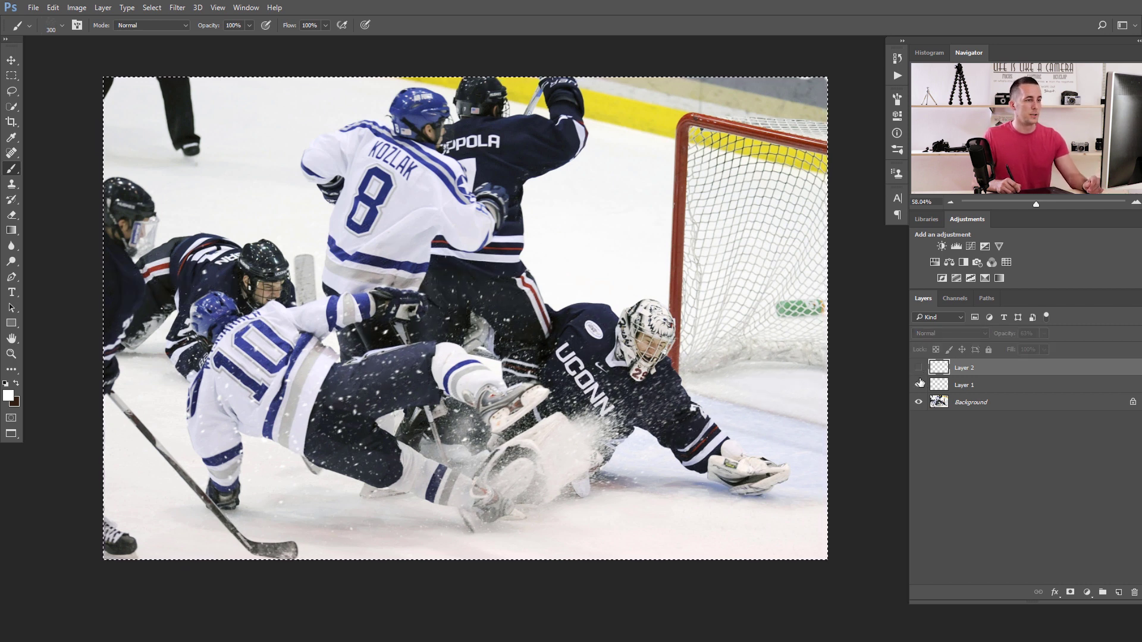
click(919, 385)
click(919, 386)
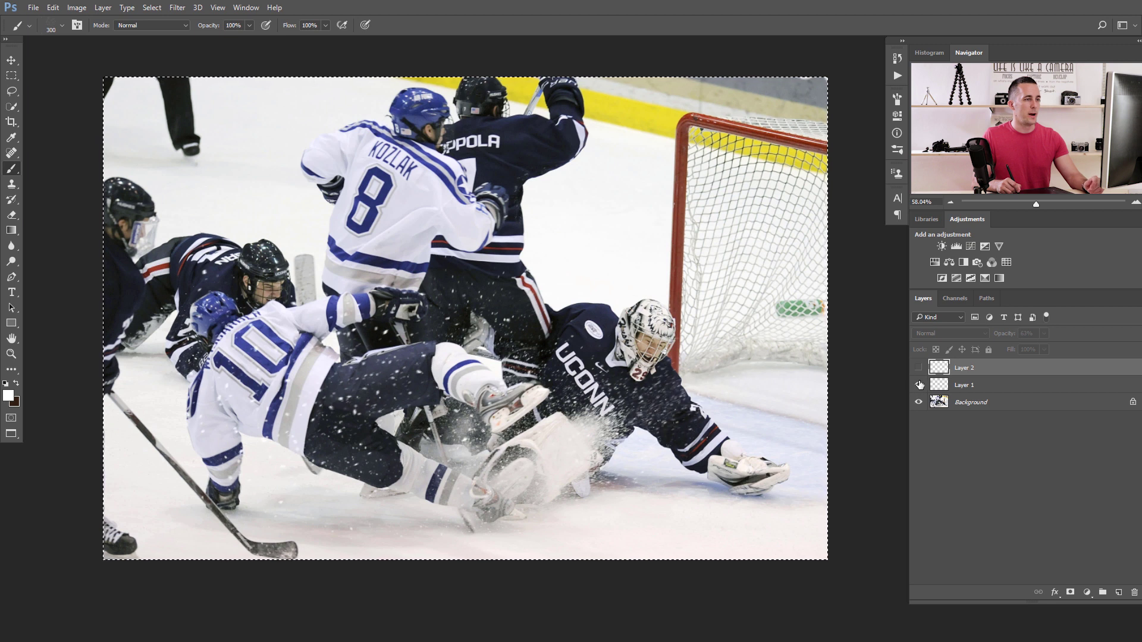
click(919, 368)
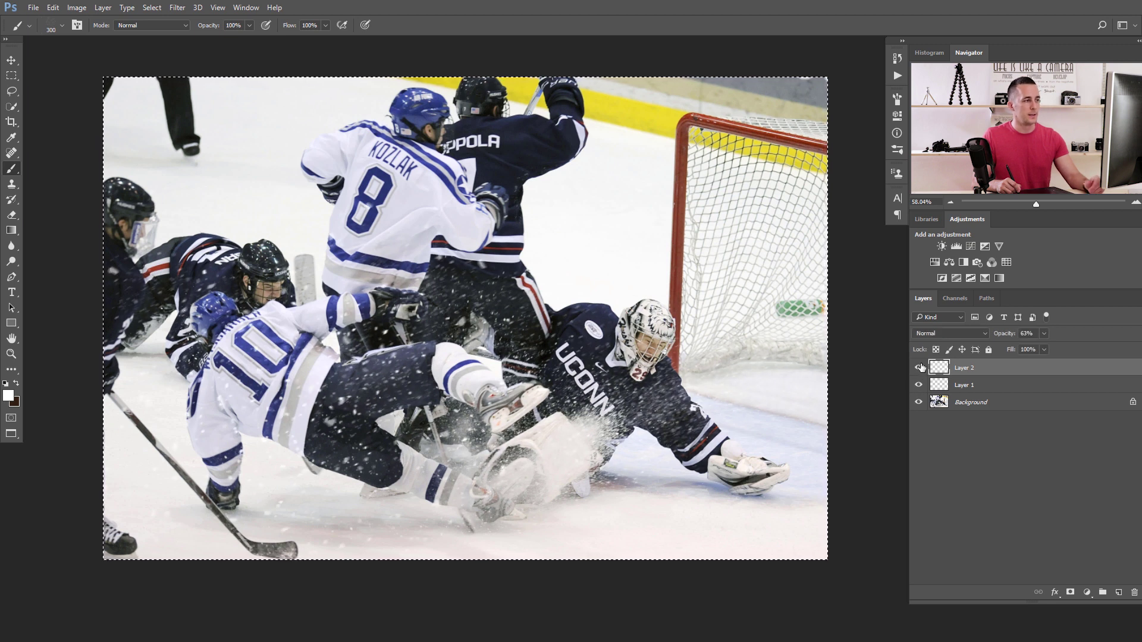
drag(919, 385, 919, 368)
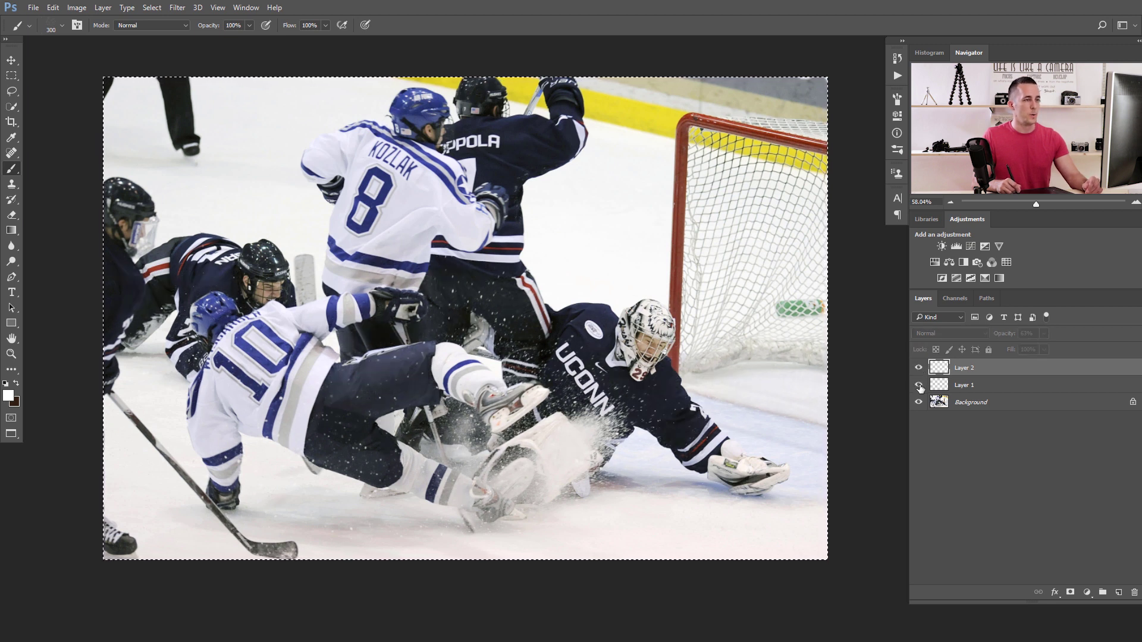
click(919, 386)
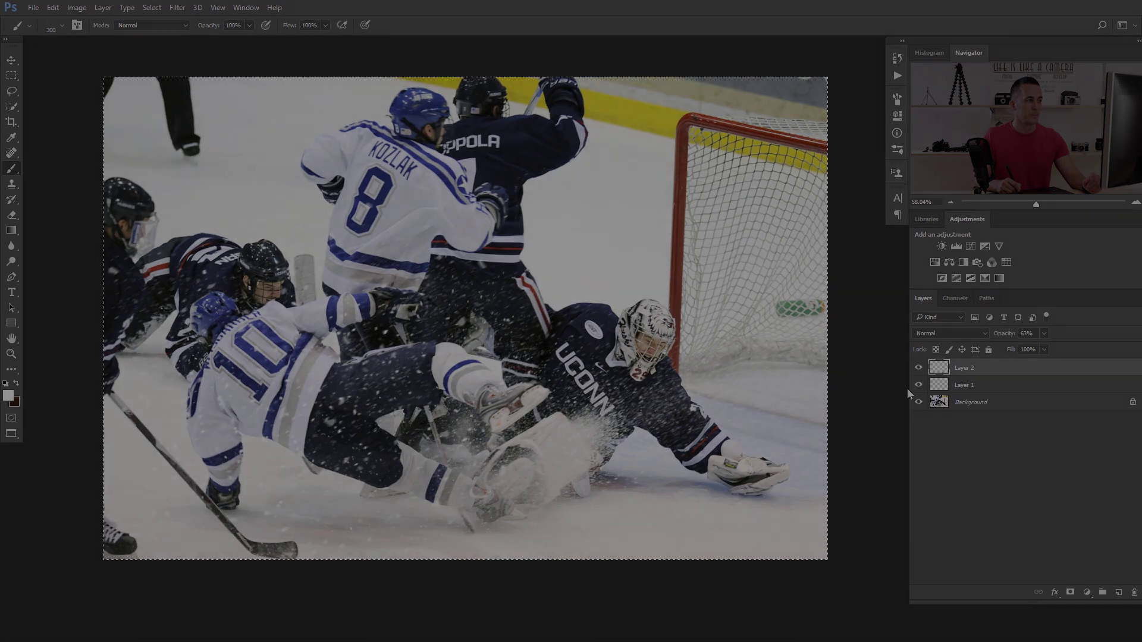